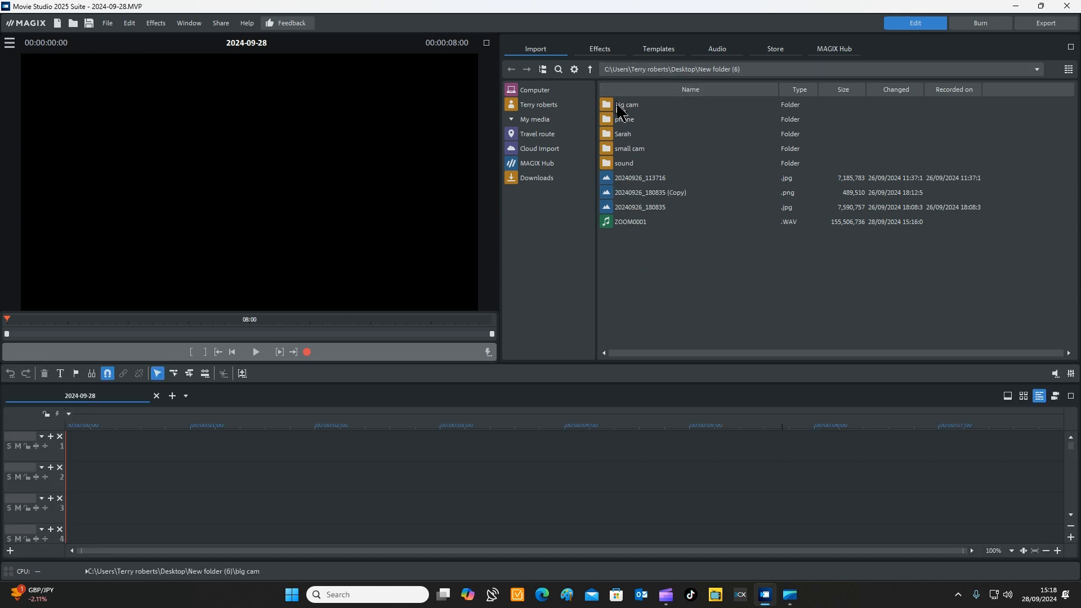
pyautogui.click(621, 107)
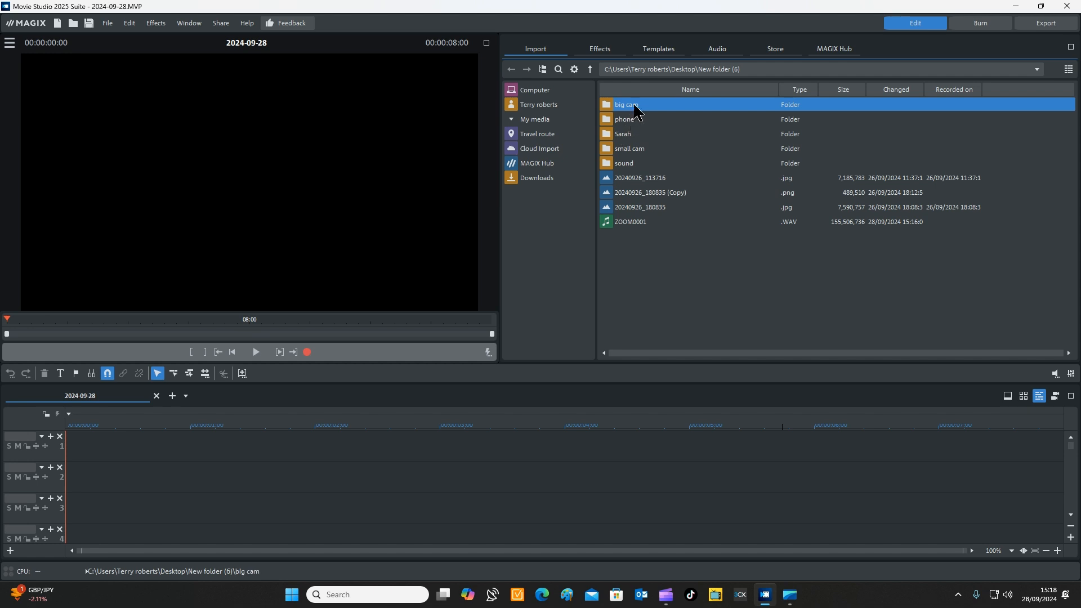
pyautogui.click(633, 150)
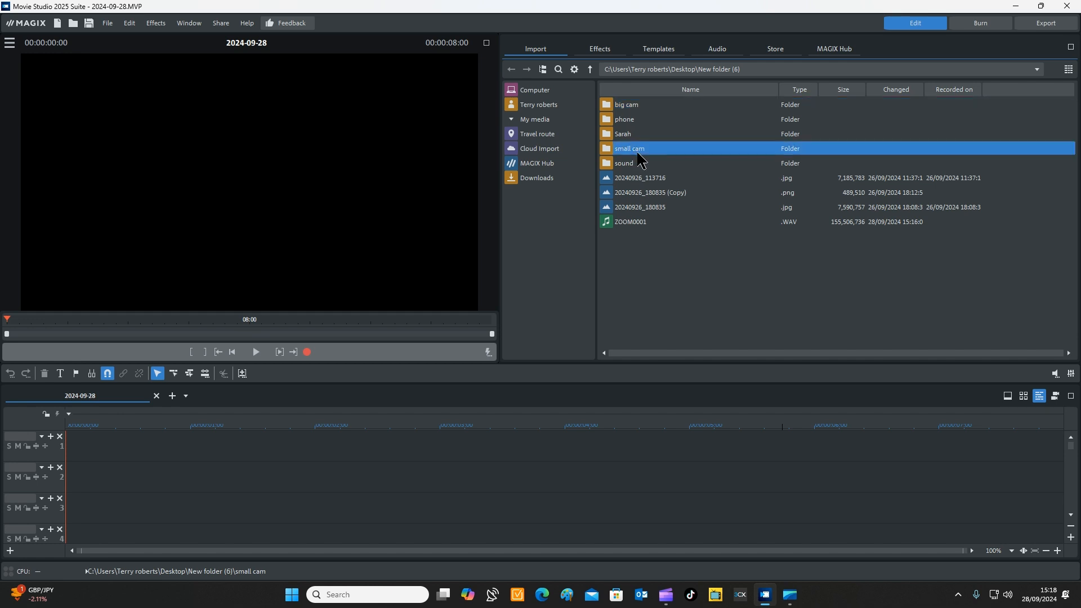
pyautogui.click(643, 106)
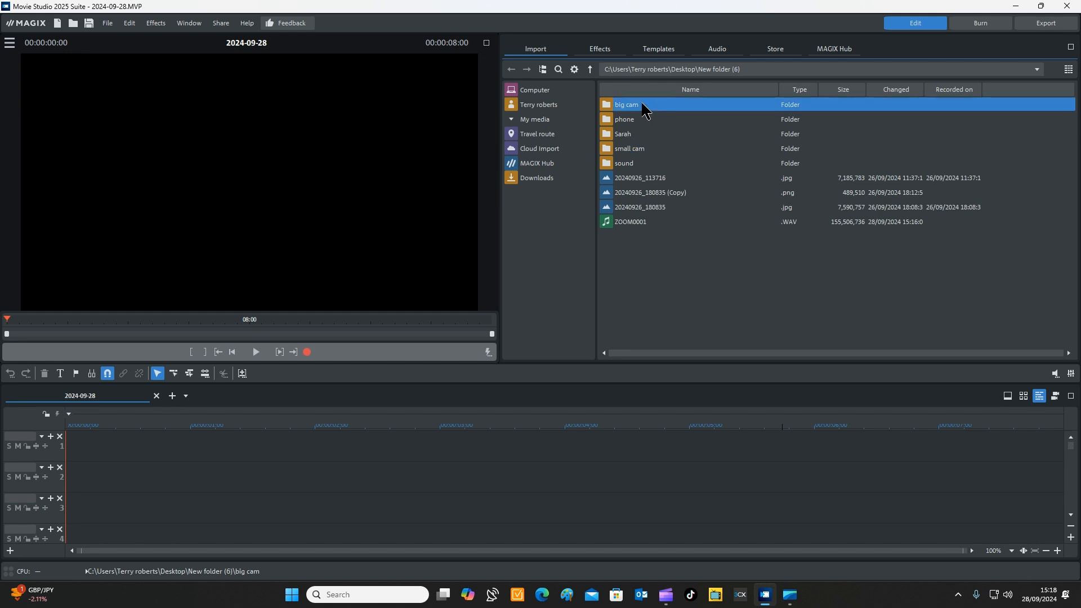
pyautogui.click(644, 150)
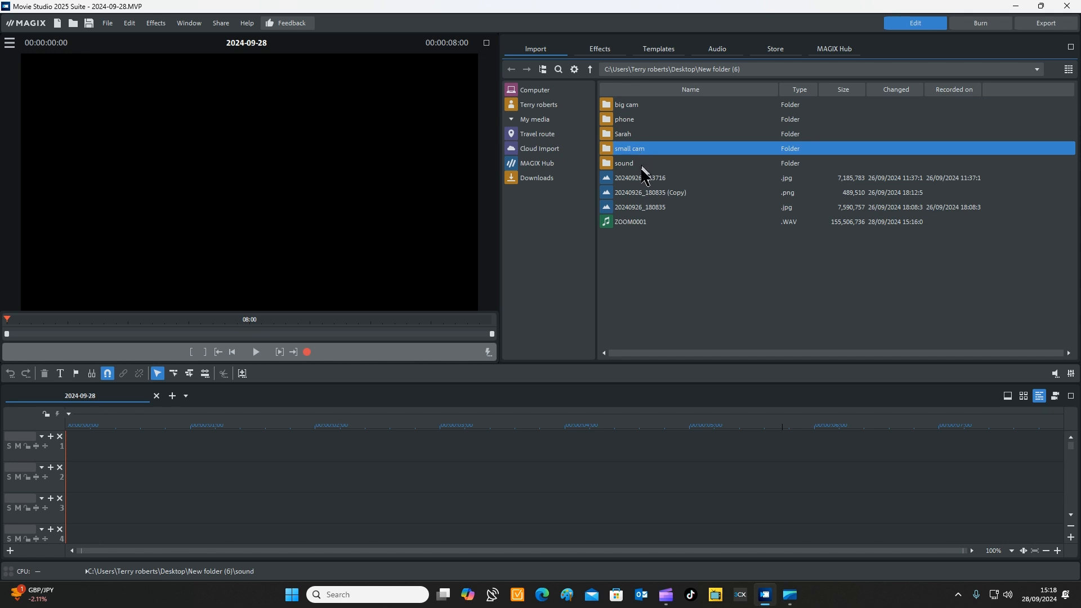
pyautogui.click(621, 167)
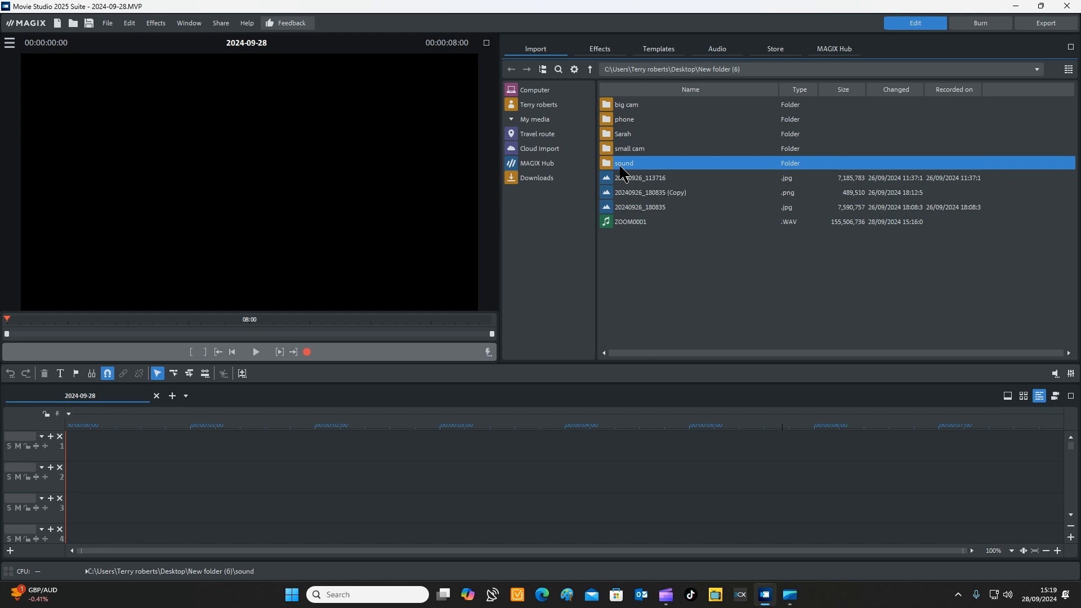
pyautogui.click(631, 107)
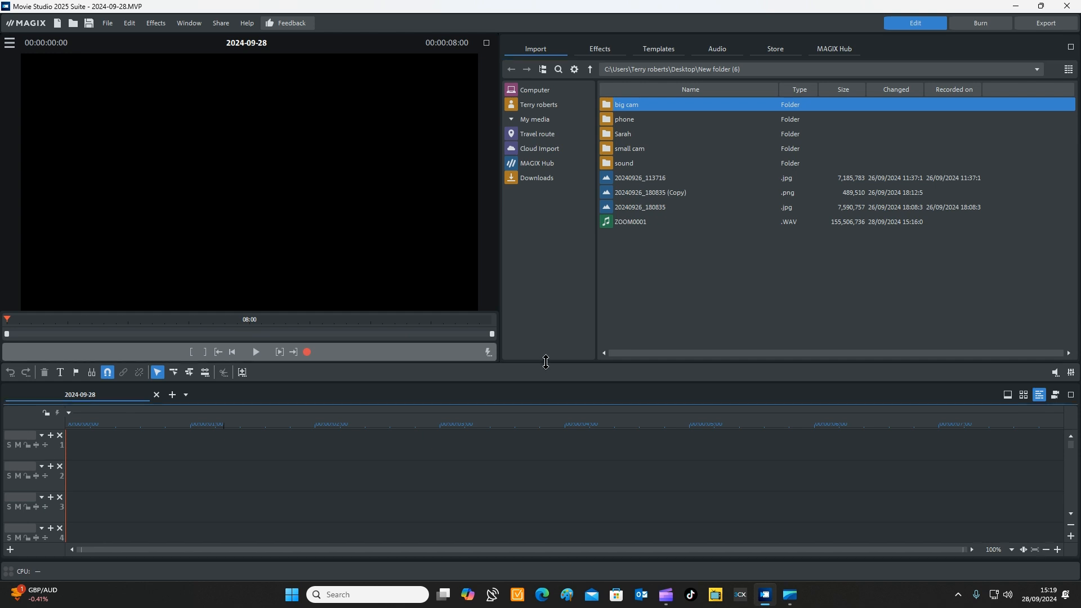
# Enlarge the timeline area and place 096G0021.MOV from the big cam folder on track 3, adjusting the movie settings to the file.
pyautogui.moveTo(549, 369); pyautogui.dragTo(533, 251)
pyautogui.doubleClick(663, 107)
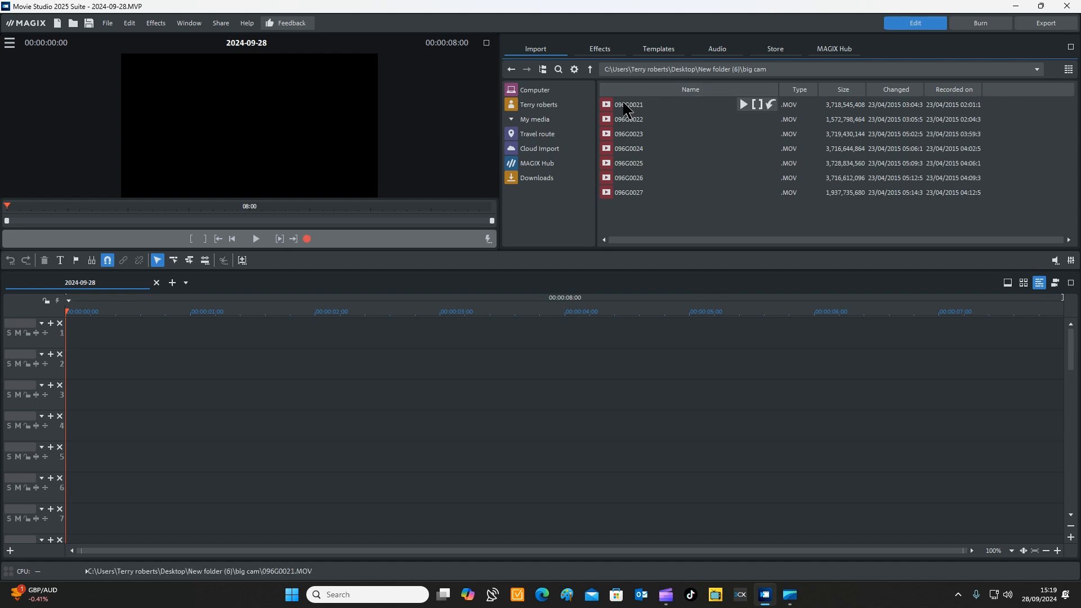
pyautogui.click(631, 107)
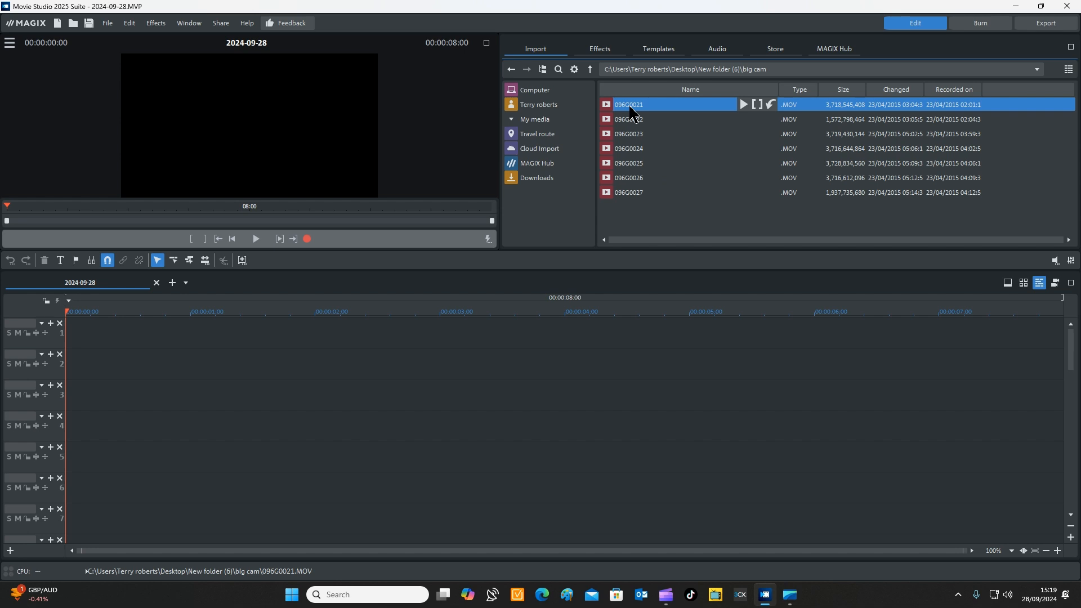
pyautogui.moveTo(513, 343); pyautogui.dragTo(129, 403)
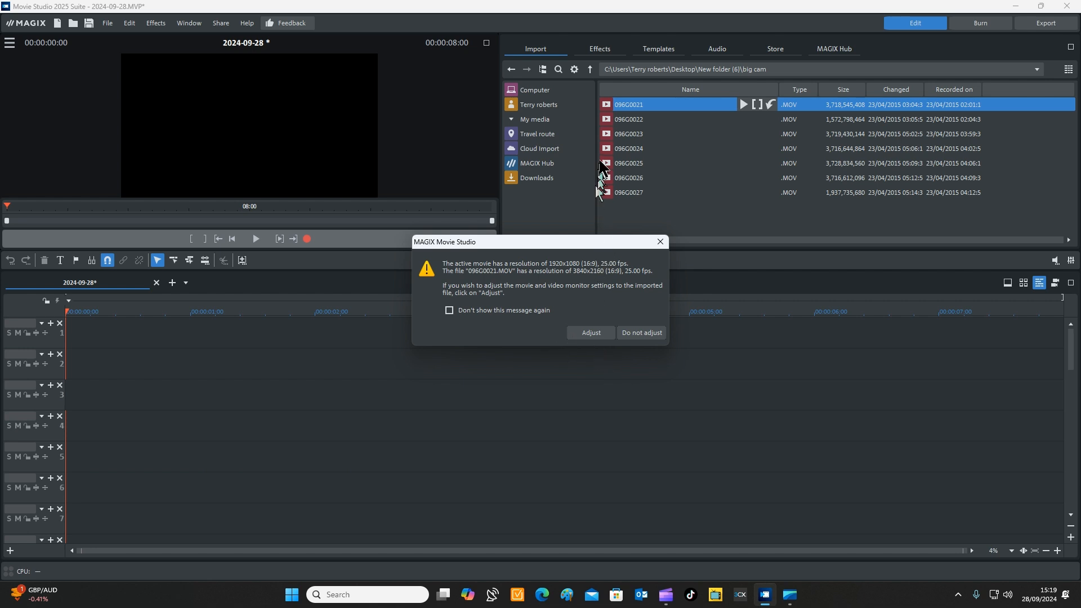
pyautogui.click(597, 334)
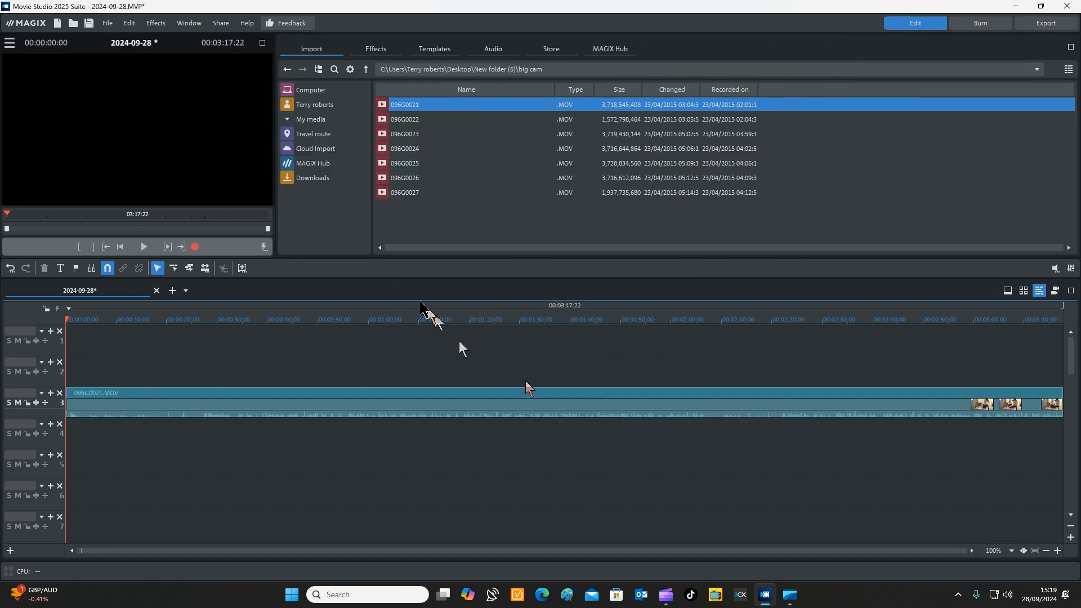
# Shift the 096G0021.MOV clip on track 3 to start at about 15 seconds.
pyautogui.click(407, 396)
pyautogui.moveTo(407, 396); pyautogui.dragTo(462, 396)
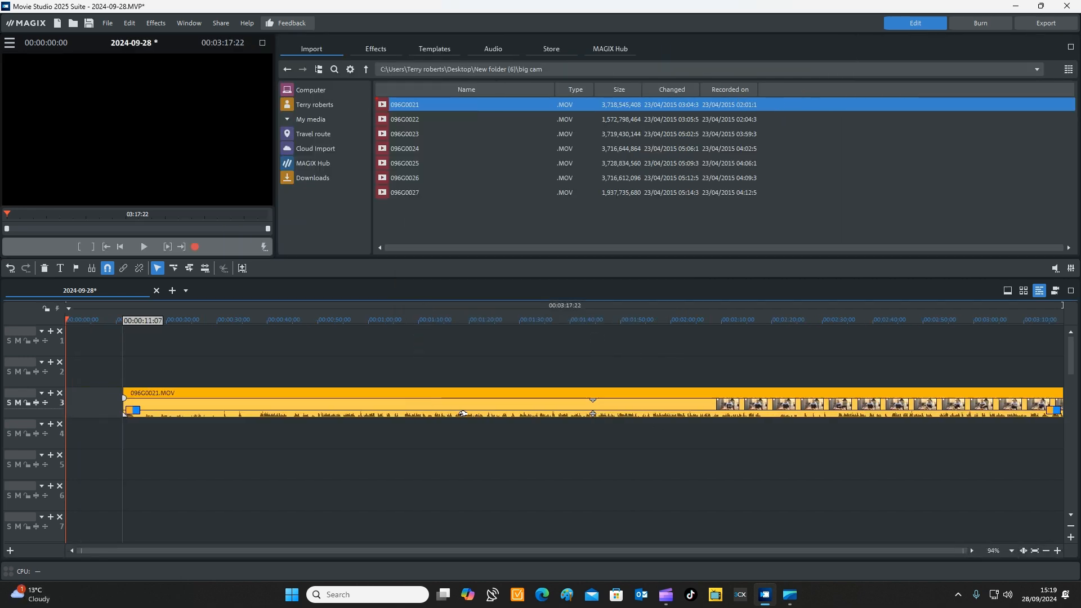
pyautogui.moveTo(306, 392)
pyautogui.mouseDown()
pyautogui.moveTo(345, 394)
pyautogui.moveTo(322, 392)
pyautogui.mouseUp()
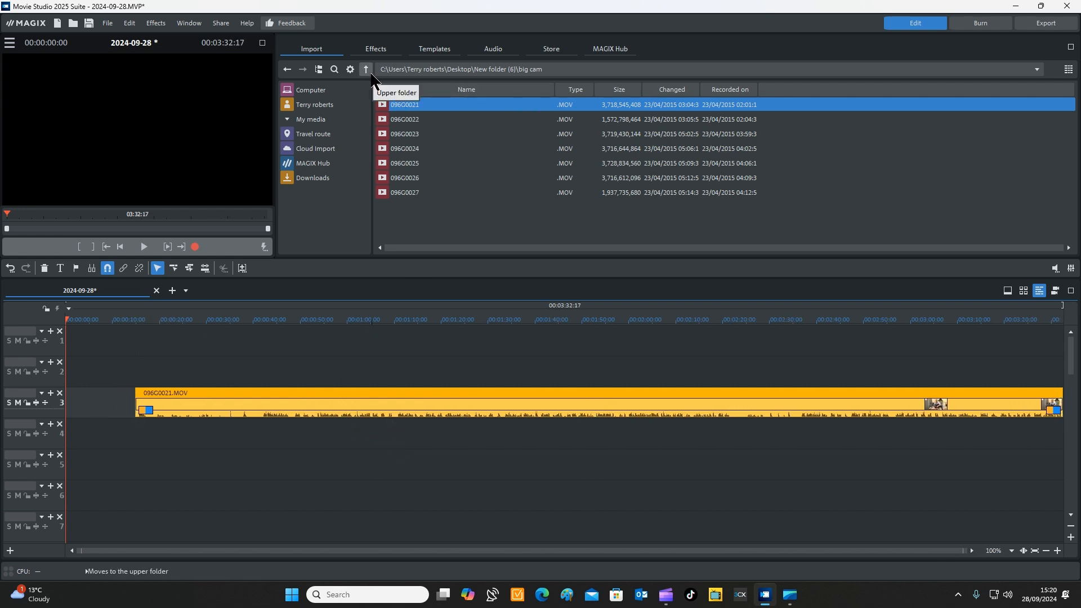
# Add S2730001.MP4 from the small cam folder to track 2, with its start aligned to the 096G0021.MOV clip.
pyautogui.click(366, 69)
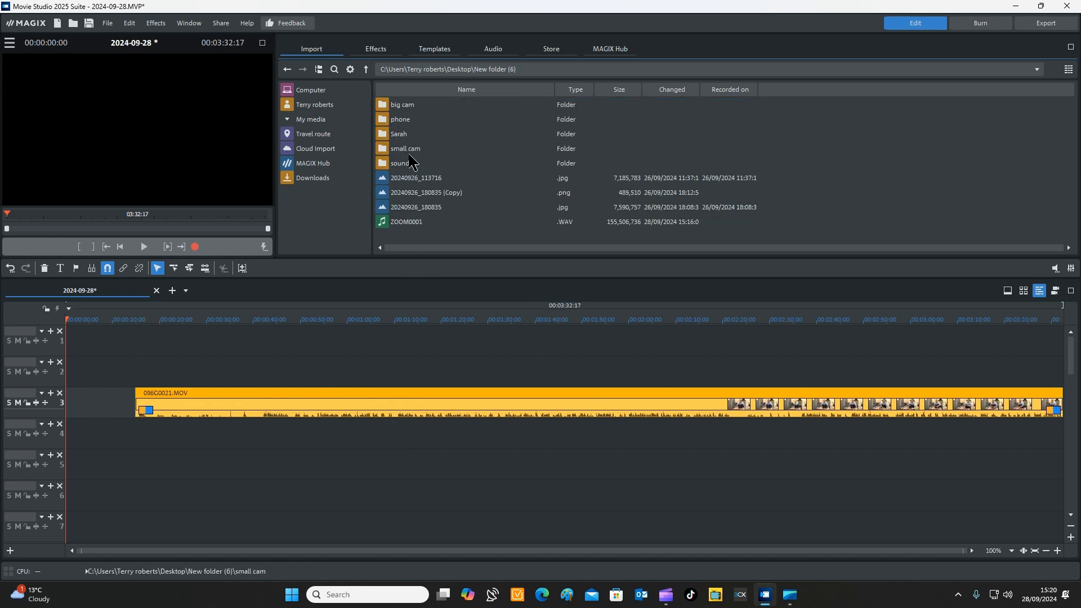
pyautogui.click(409, 151)
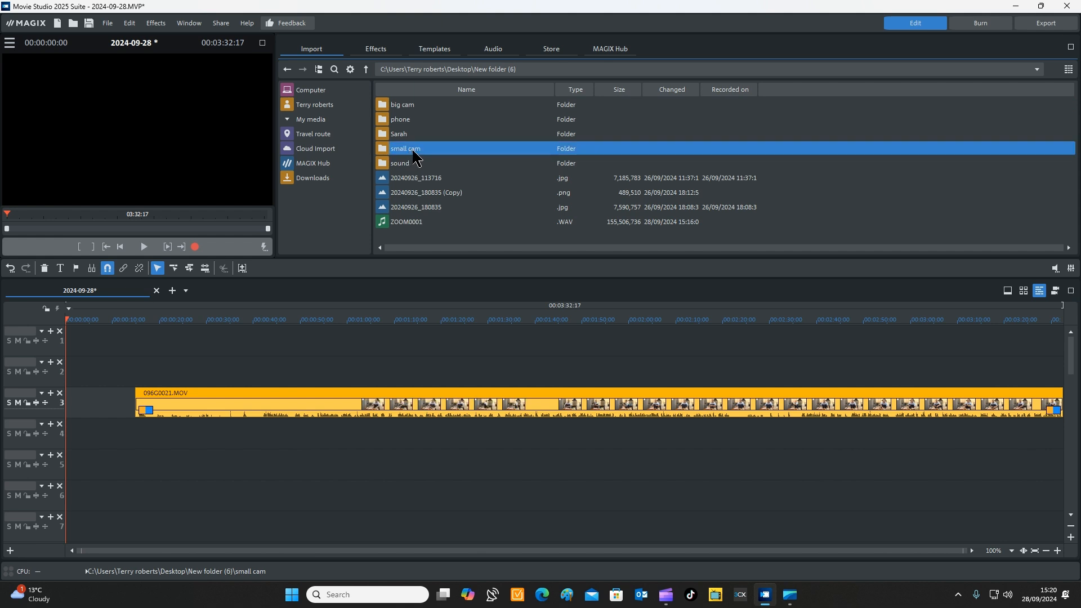
pyautogui.doubleClick(465, 150)
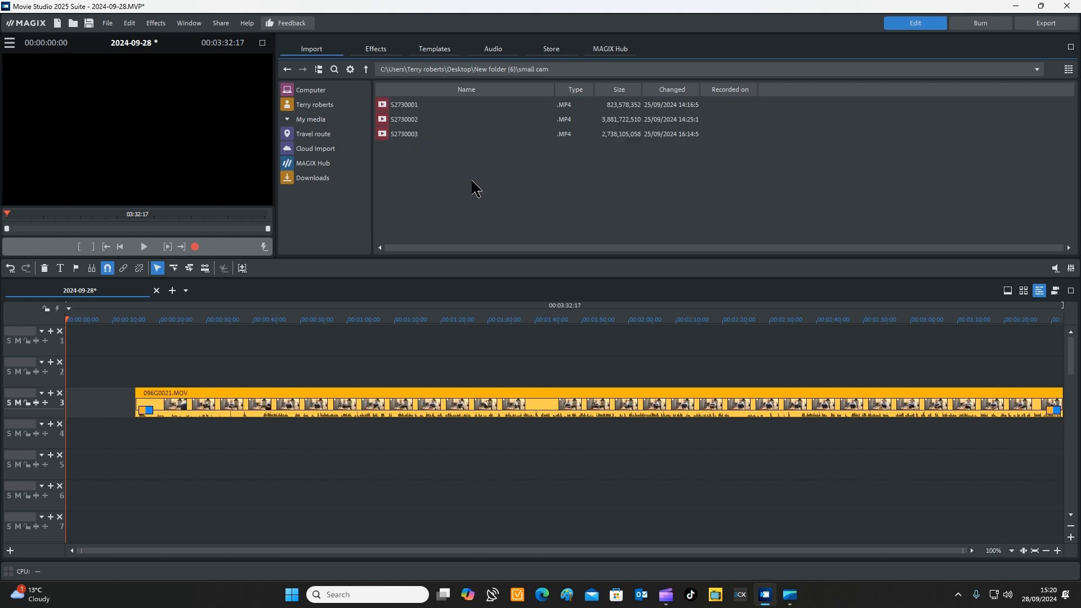
pyautogui.click(410, 104)
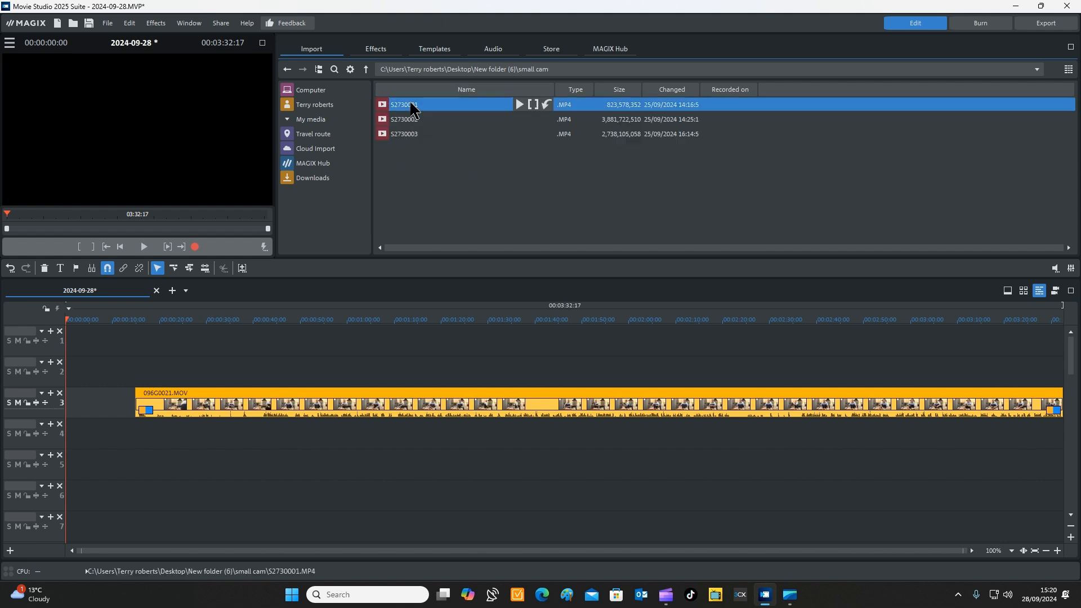
pyautogui.moveTo(456, 341); pyautogui.dragTo(186, 437)
pyautogui.moveTo(218, 326); pyautogui.dragTo(280, 332)
pyautogui.moveTo(325, 424); pyautogui.dragTo(329, 365)
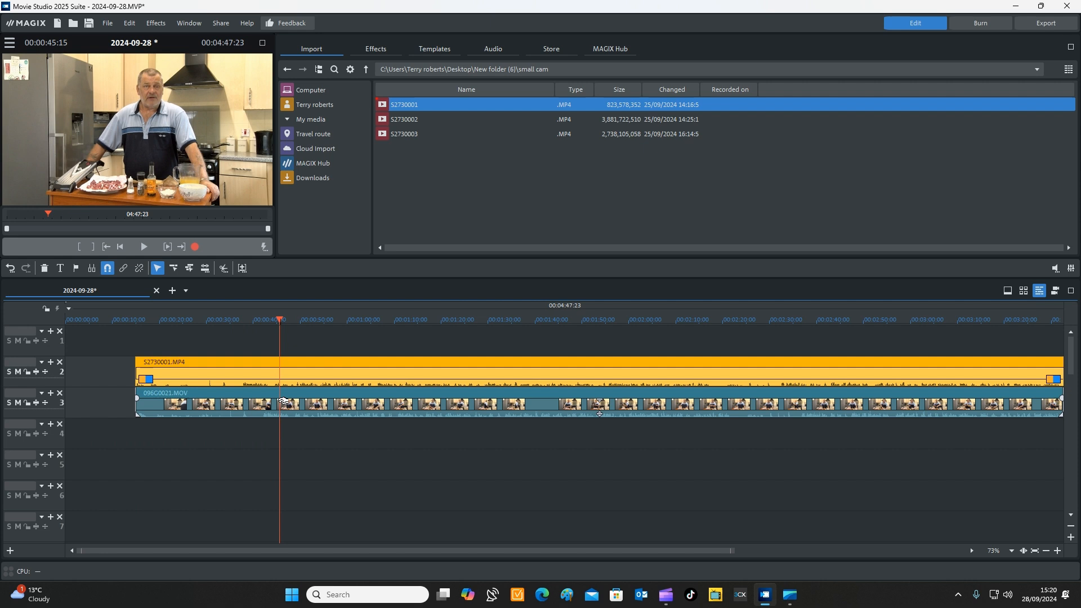
# Move the 096G0021.MOV clip to track 4 and split S2730001.MP4 into video and audio on separate tracks.
pyautogui.click(285, 401)
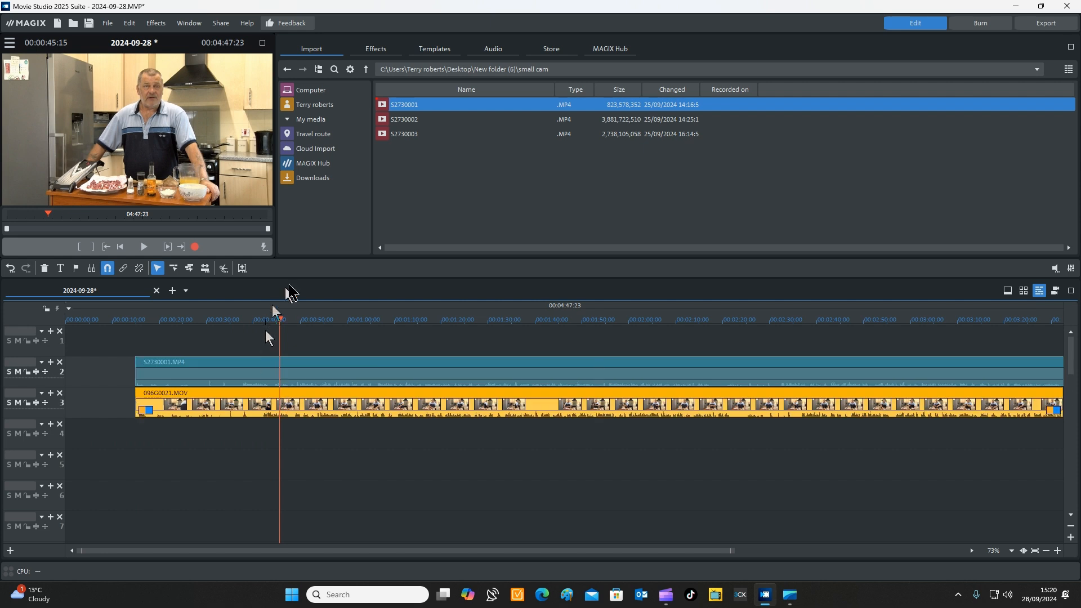
pyautogui.moveTo(280, 320); pyautogui.dragTo(339, 438)
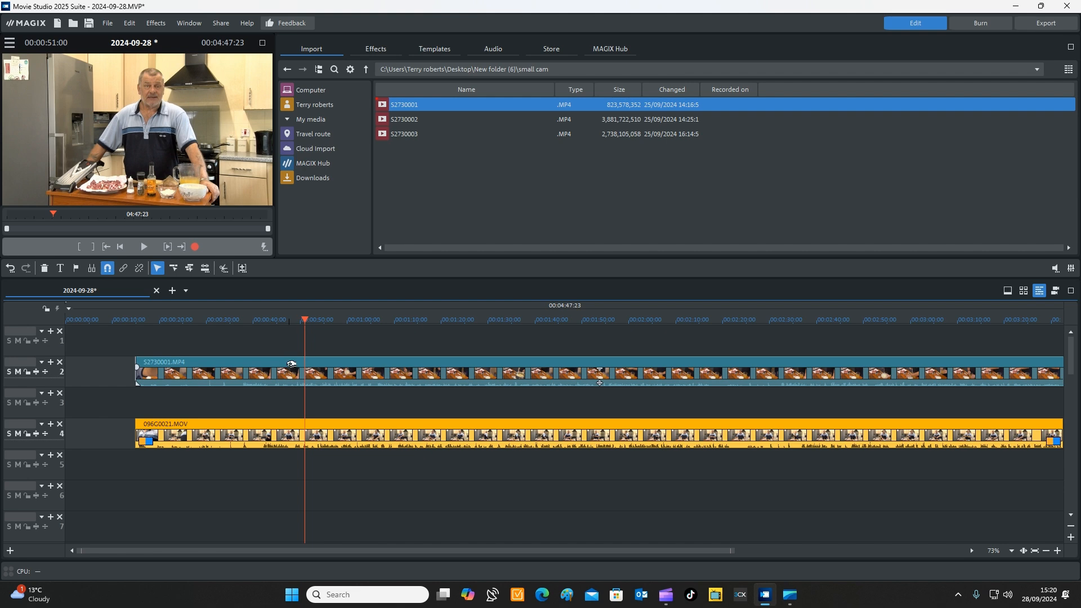
pyautogui.click(600, 383)
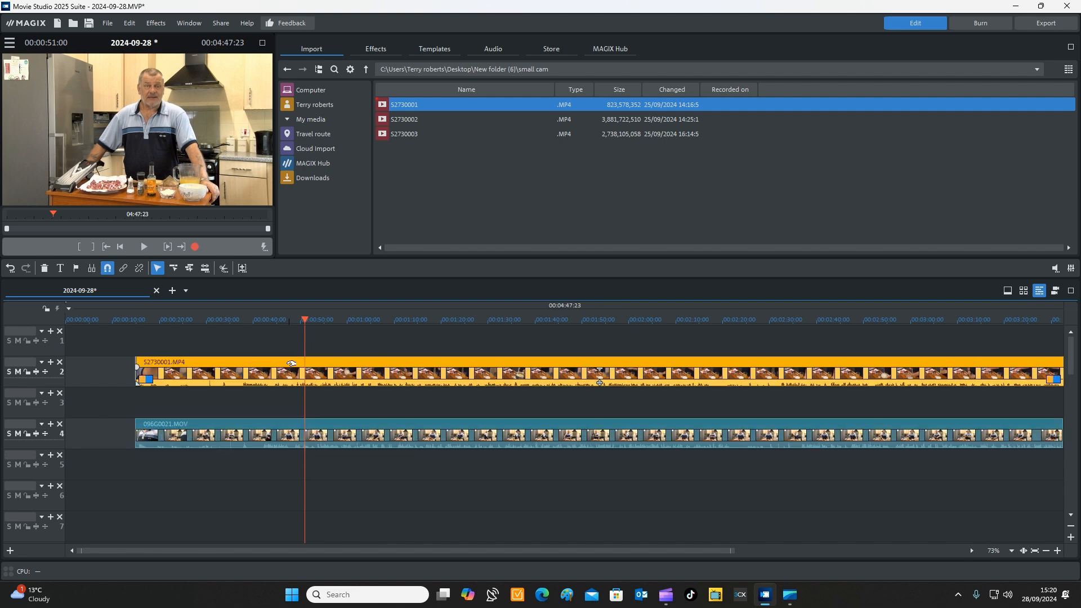
pyautogui.rightClick(293, 371)
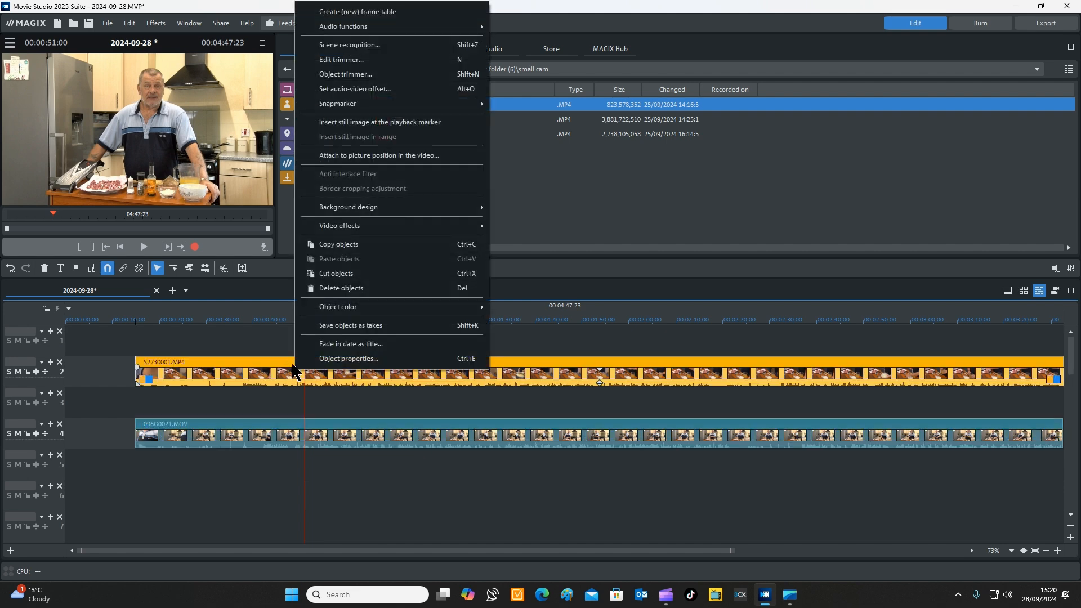
pyautogui.moveTo(410, 29)
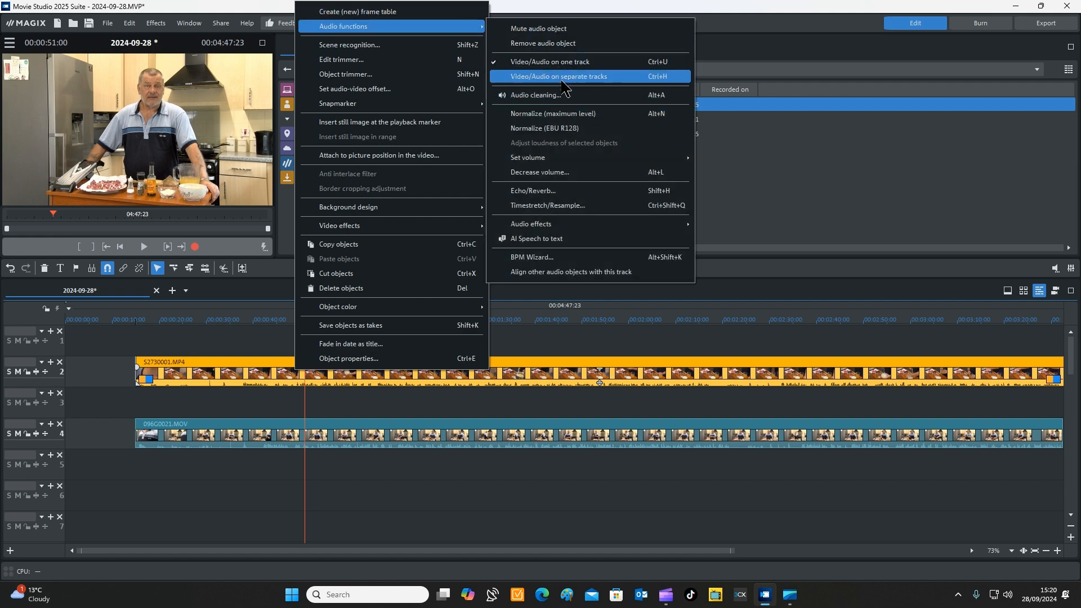
pyautogui.click(563, 77)
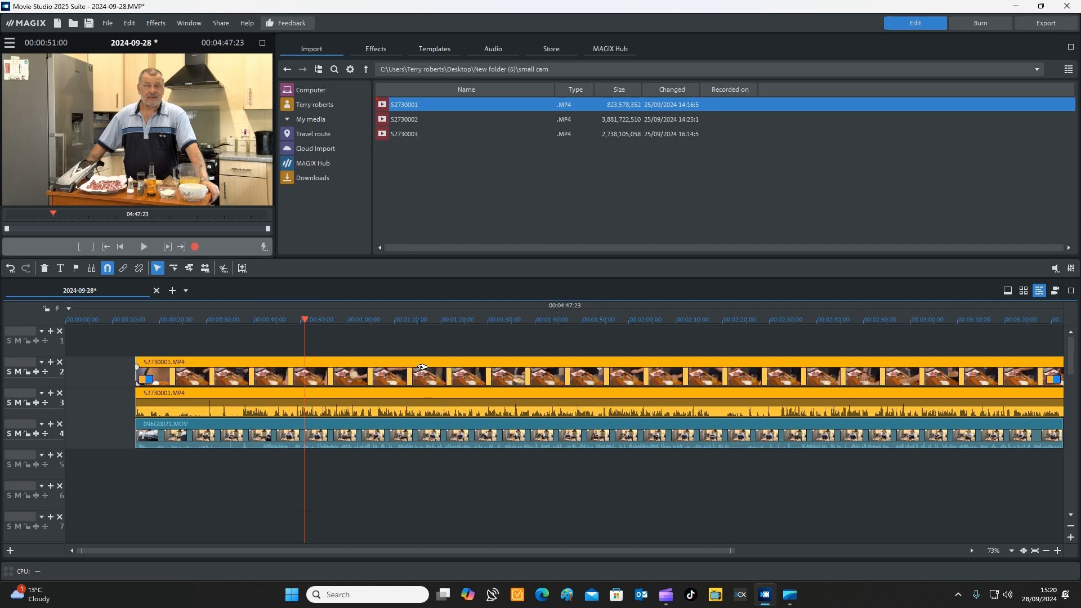
# Shift S2730001.MP4 to start at about 30 seconds and split 096G0021.MOV into video and audio on separate tracks.
pyautogui.moveTo(425, 367); pyautogui.dragTo(490, 357)
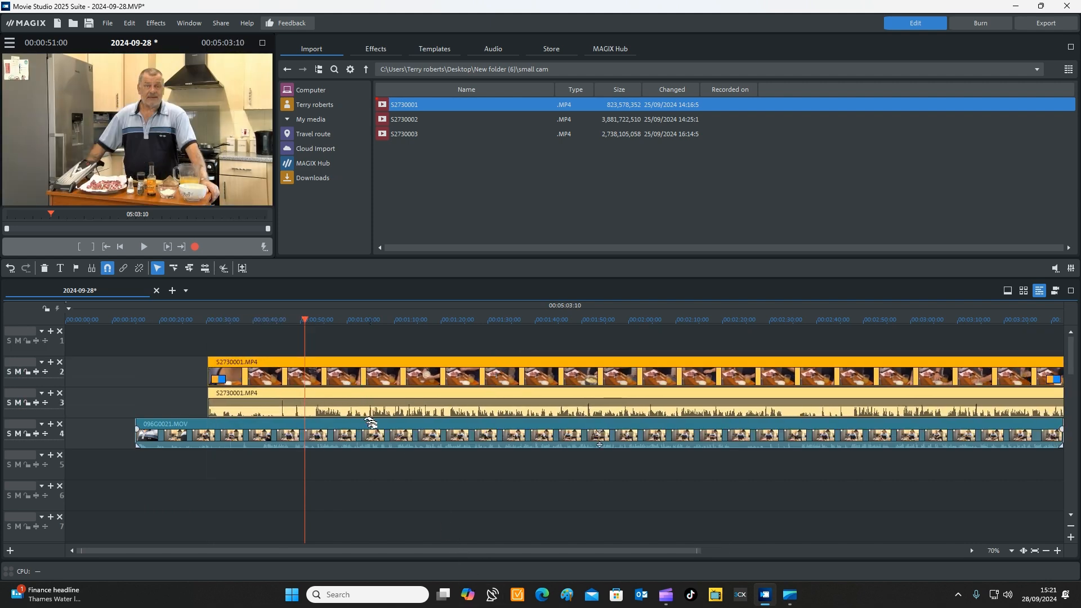
pyautogui.click(373, 427)
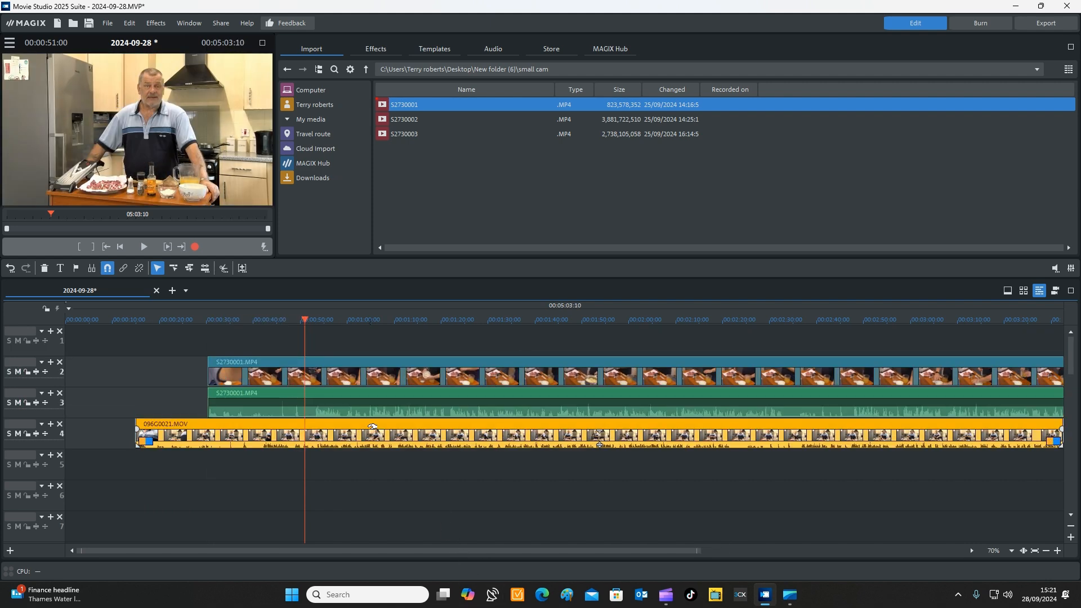
pyautogui.rightClick(373, 426)
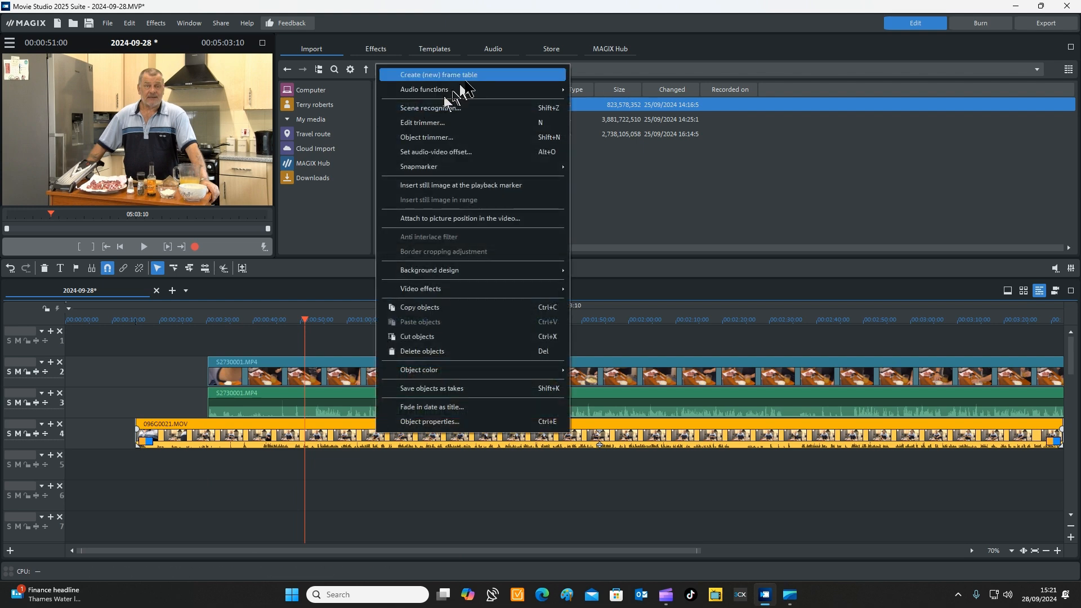
pyautogui.moveTo(484, 90)
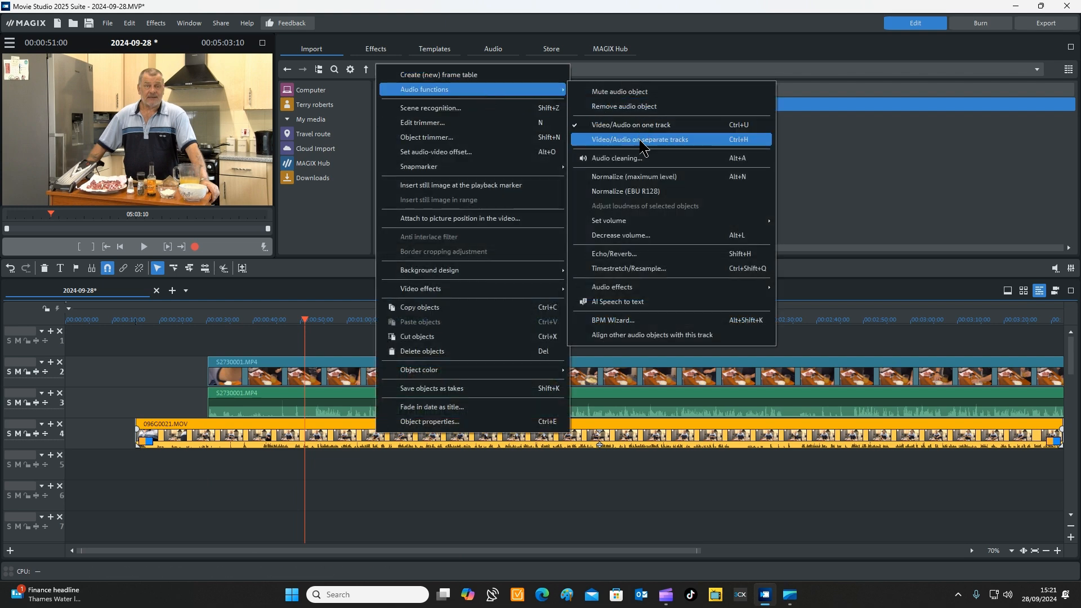
pyautogui.click(642, 140)
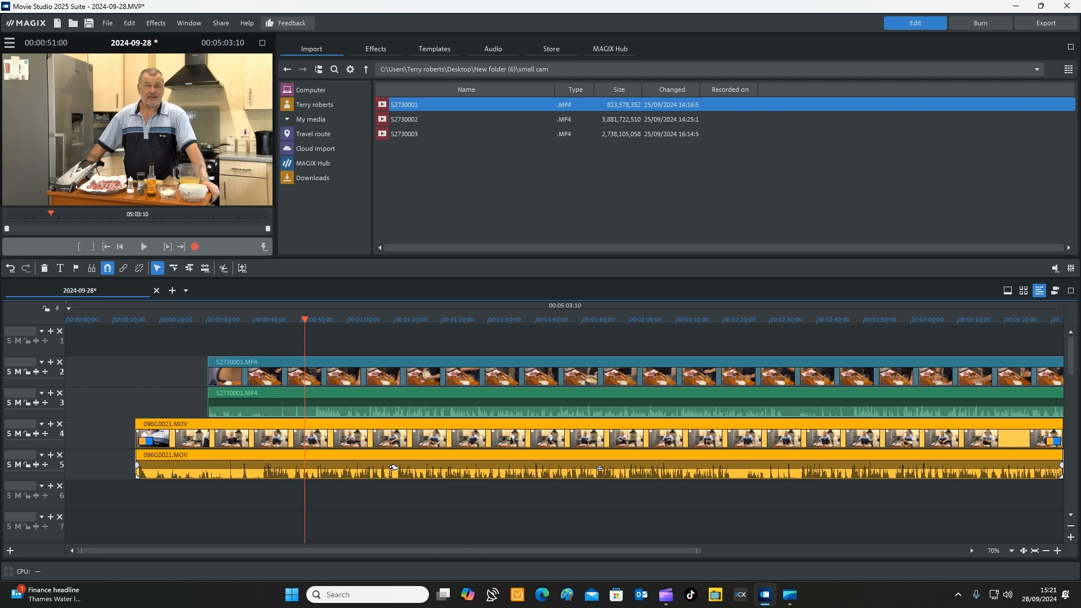
pyautogui.rightClick(393, 468)
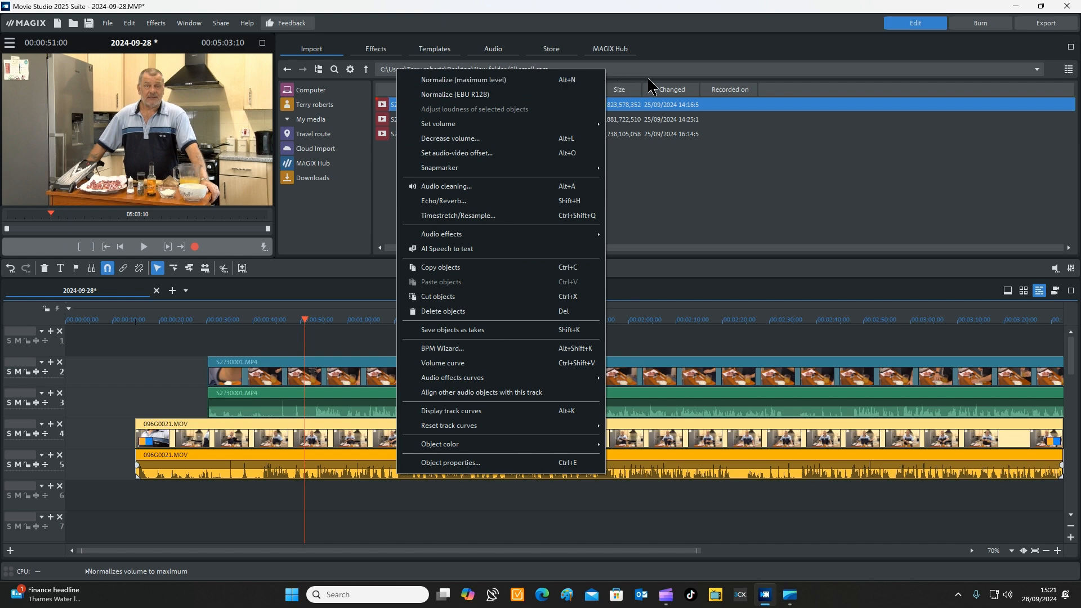
pyautogui.click(336, 496)
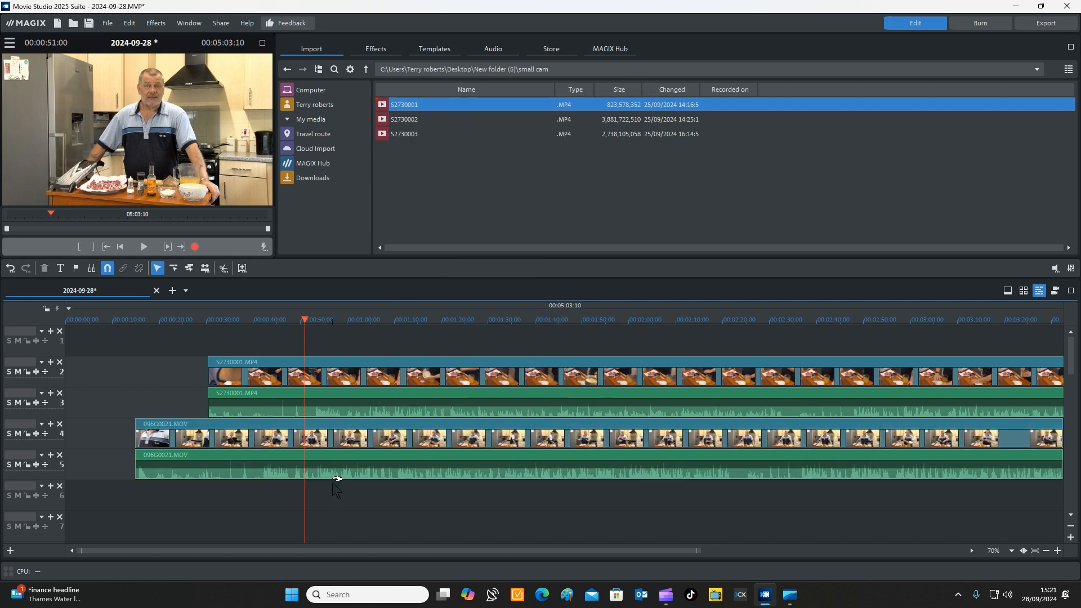
pyautogui.click(354, 466)
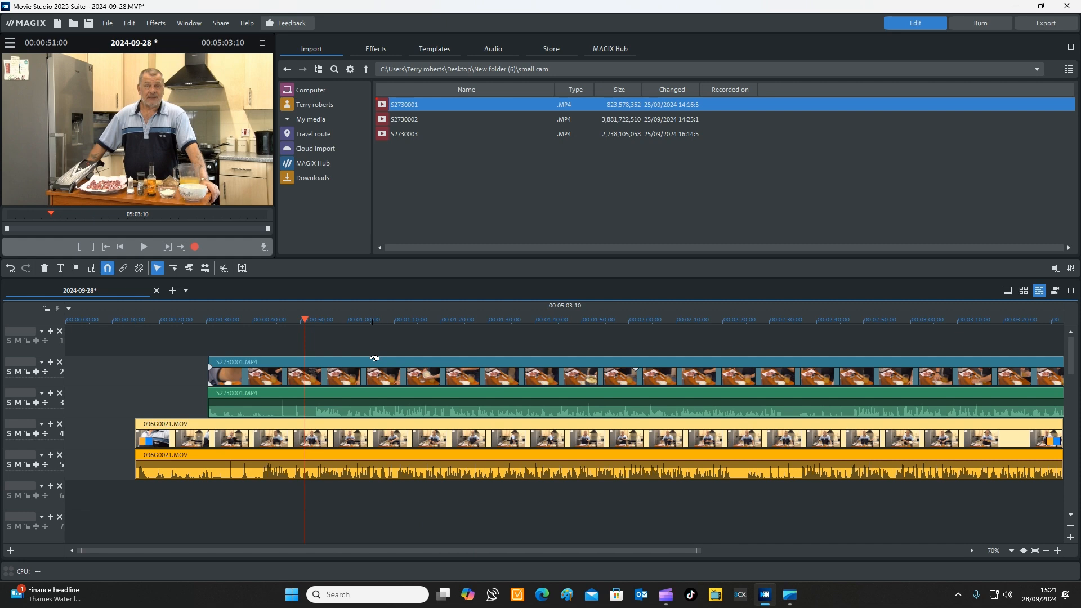
# Move S2730001.MP4 with its separated audio earlier on the timeline to start at about 24 seconds.
pyautogui.click(375, 359)
pyautogui.moveTo(345, 366)
pyautogui.mouseDown()
pyautogui.moveTo(346, 355)
pyautogui.moveTo(361, 371)
pyautogui.moveTo(345, 375)
pyautogui.mouseUp()
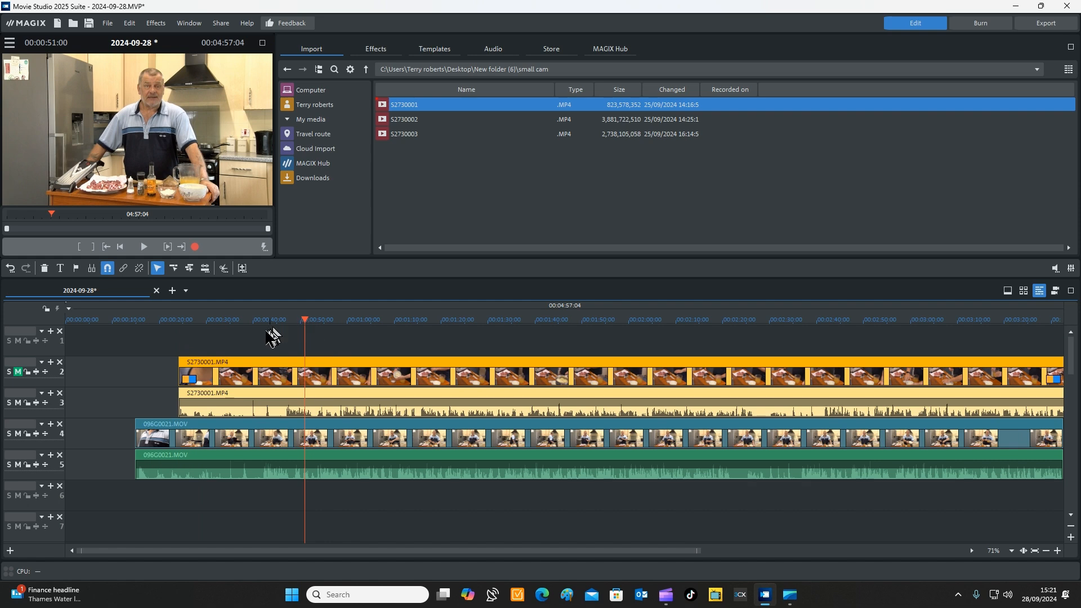
# Play the timeline from about 00:00:33:15 for roughly ten seconds to check how the two cameras' audio lines up.
pyautogui.moveTo(233, 326); pyautogui.dragTo(224, 329)
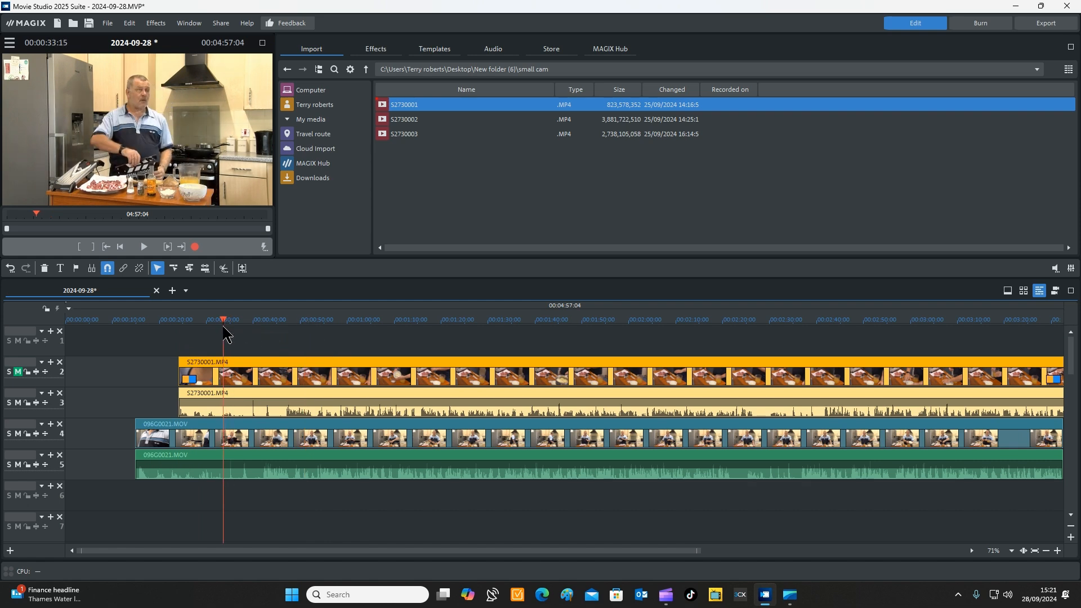
pyautogui.click(143, 247)
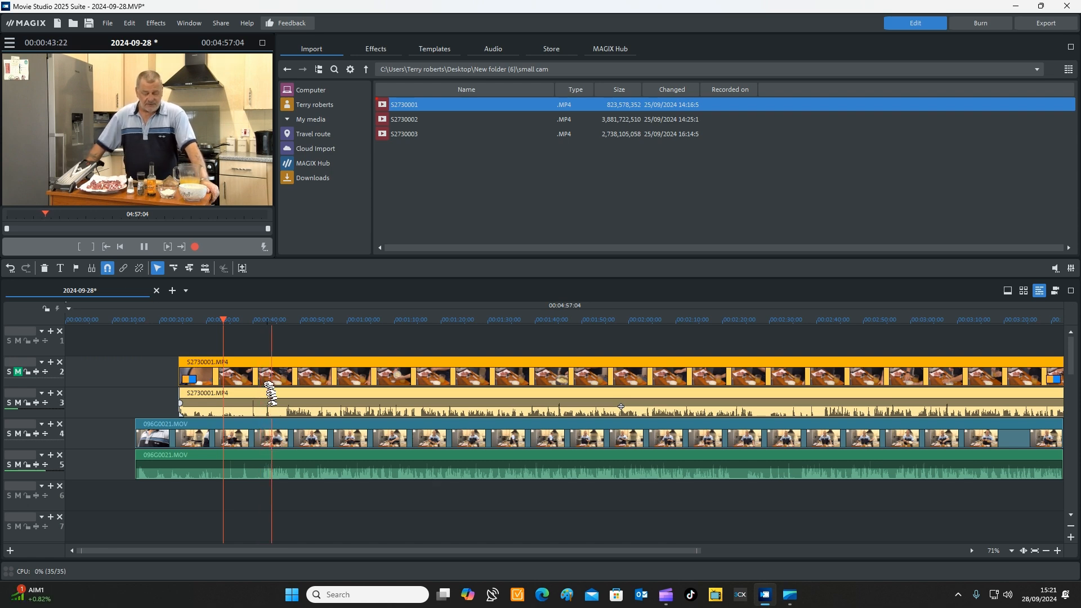
pyautogui.click(145, 248)
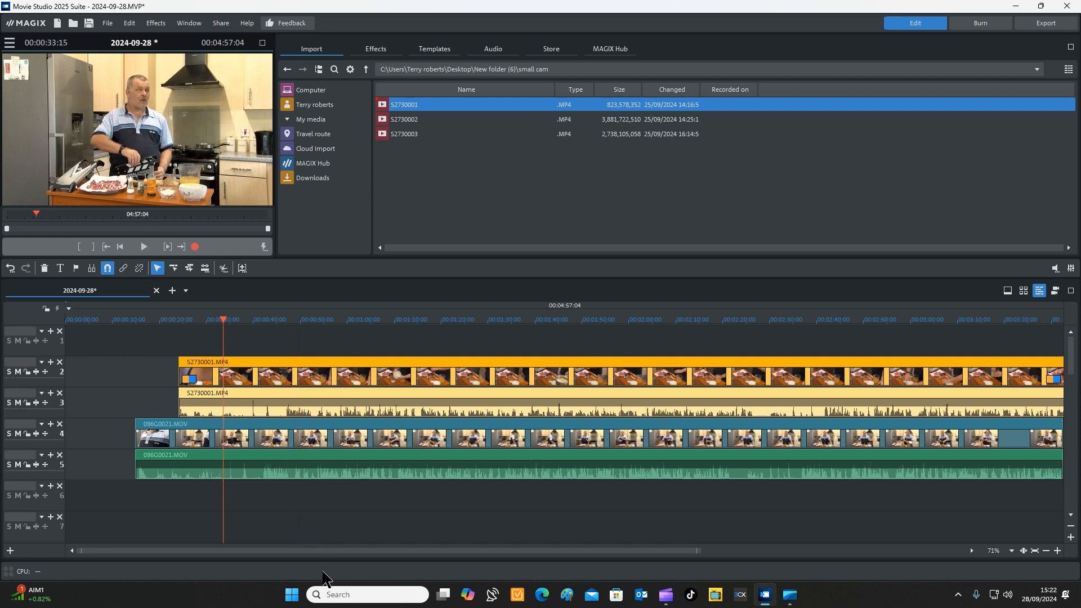
# Select the 096G0021.MOV clip and place the playhead on the clapperboard's clap at 00:00:35:04.
pyautogui.click(236, 437)
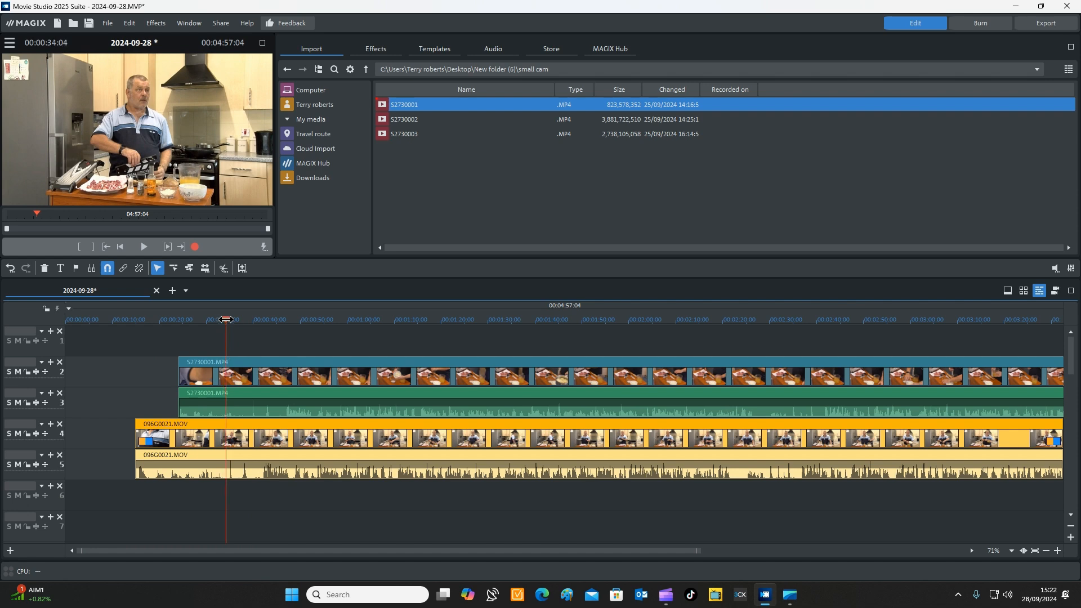
pyautogui.moveTo(226, 319); pyautogui.dragTo(230, 321)
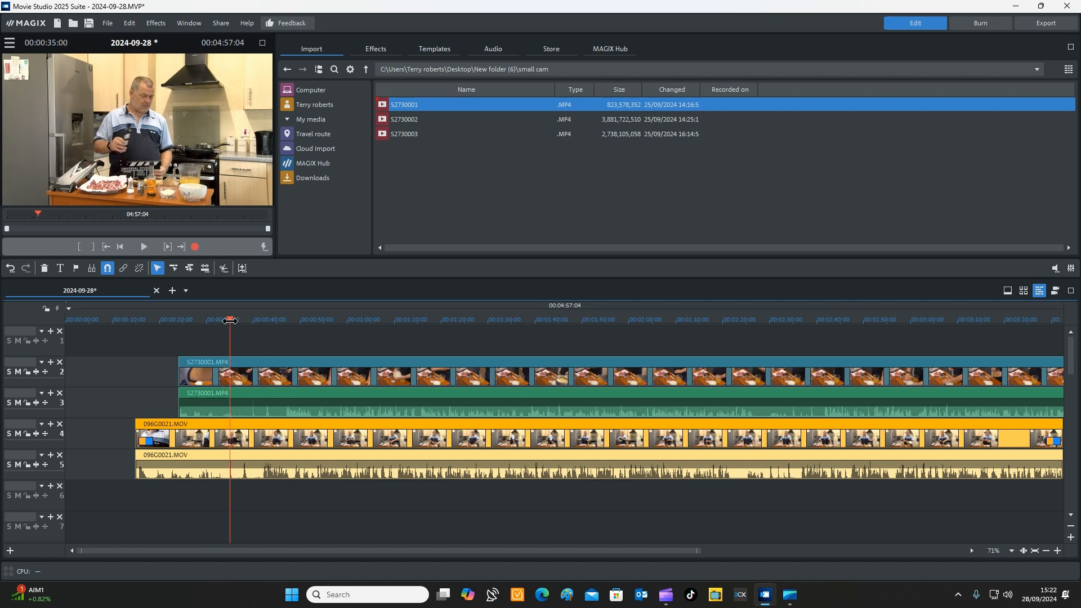
pyautogui.press('Right')
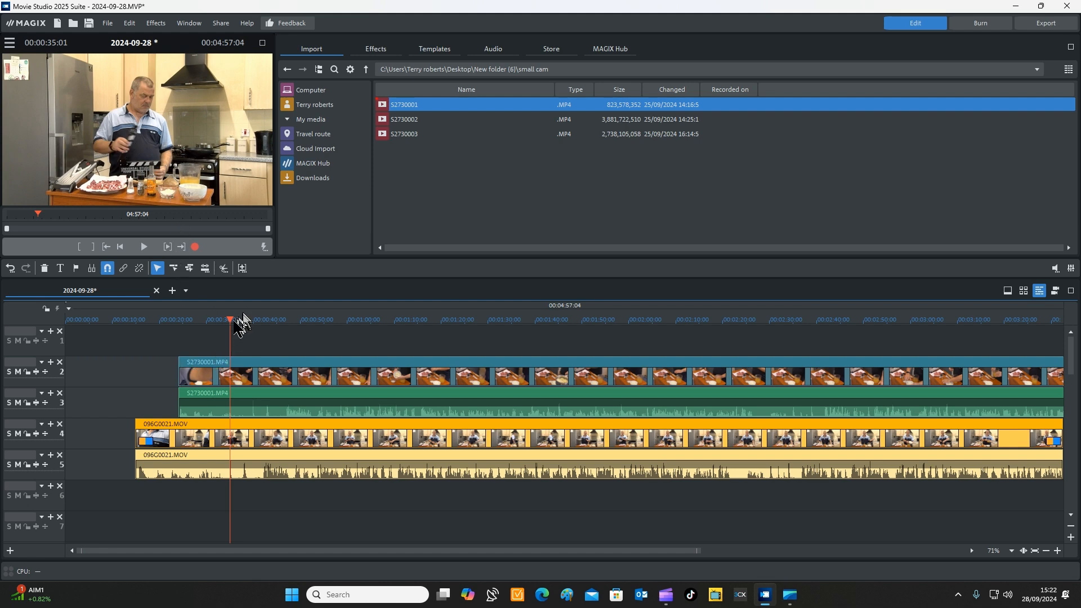
pyautogui.moveTo(231, 323); pyautogui.dragTo(236, 321)
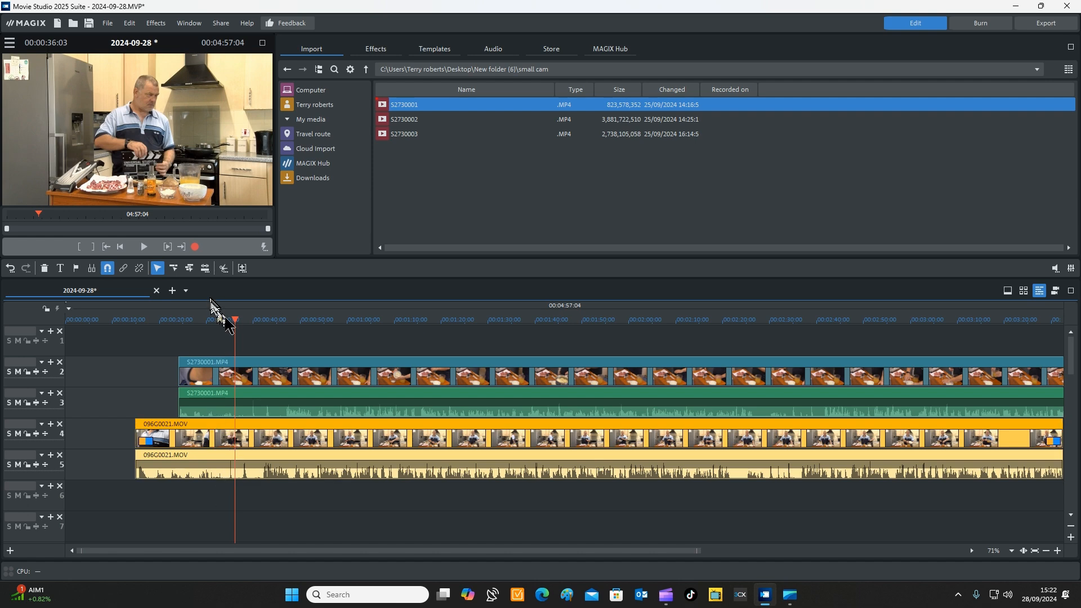
pyautogui.moveTo(233, 323); pyautogui.dragTo(229, 323)
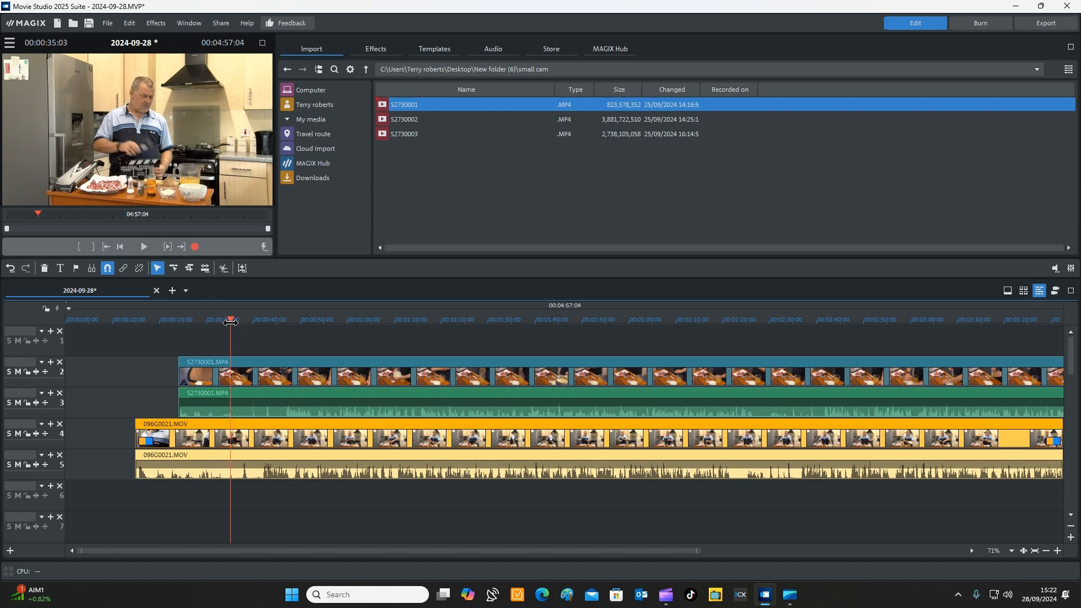
pyautogui.press('Right')
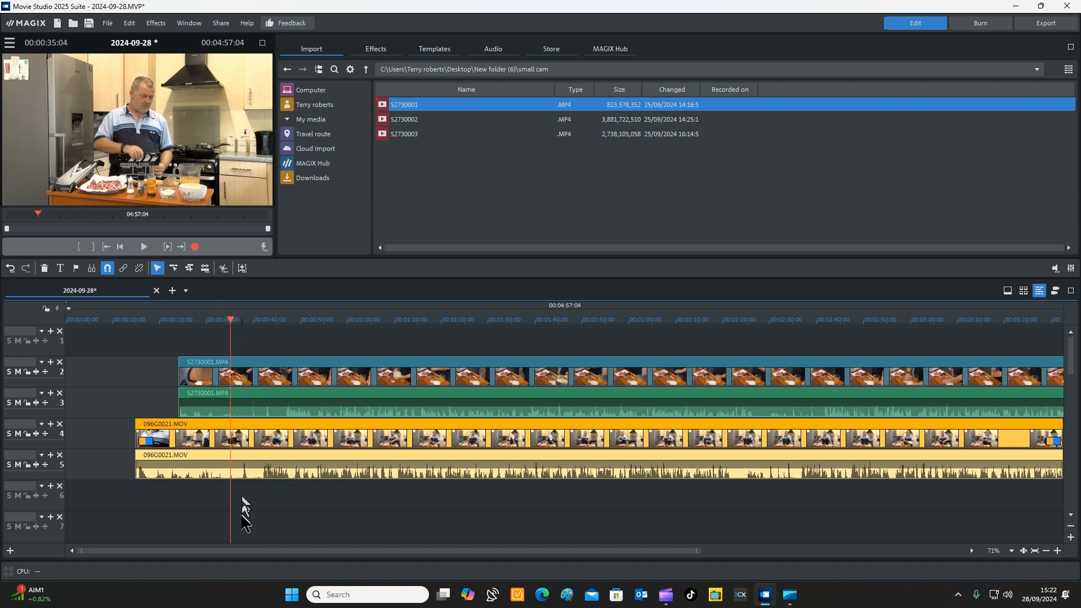
# Move S2730001.MP4 with its separated audio earlier to start at about 19 seconds, bringing its clap near the playhead.
pyautogui.click(290, 372)
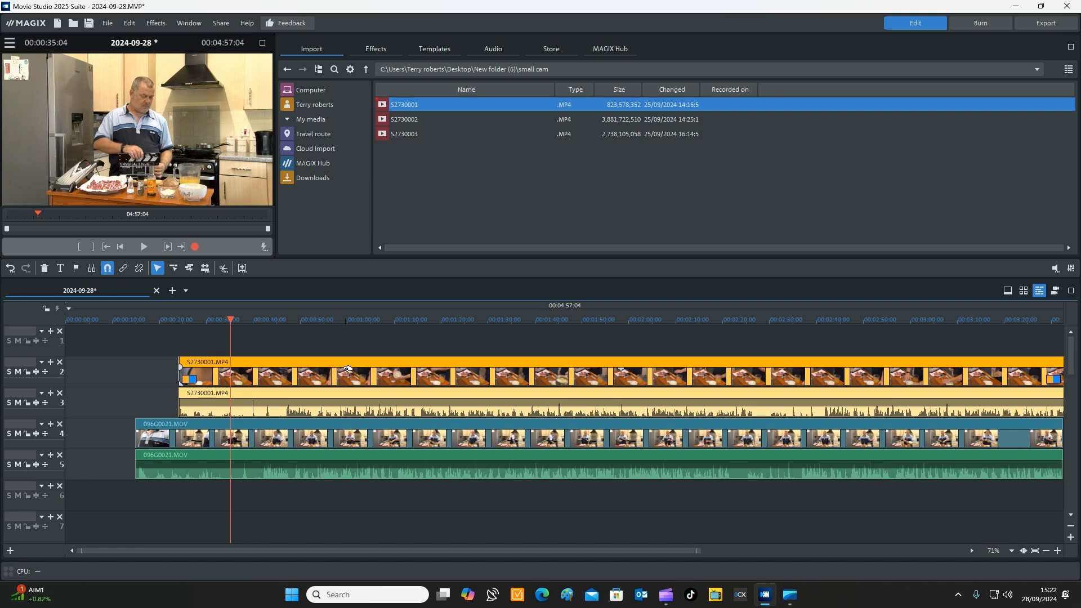
pyautogui.moveTo(347, 361); pyautogui.dragTo(325, 364)
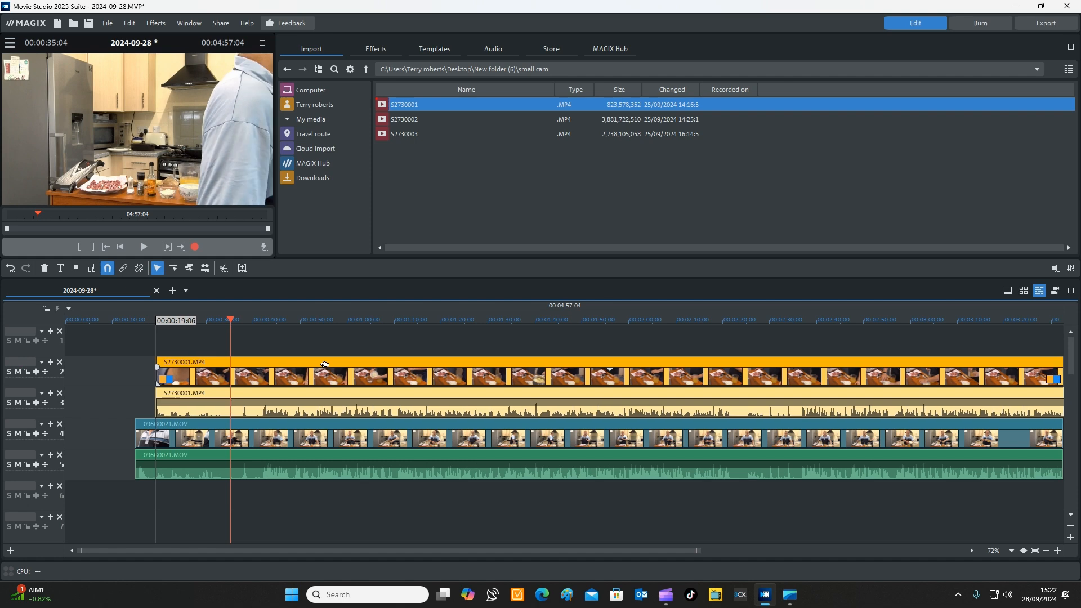
pyautogui.moveTo(325, 365); pyautogui.dragTo(325, 365)
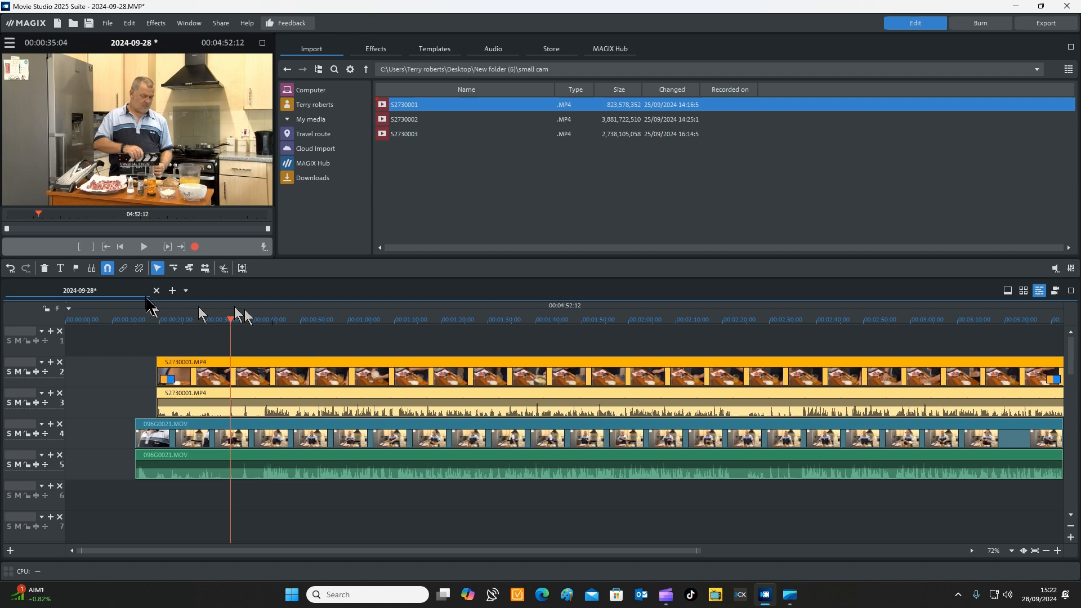
# Play the timeline from 00:00:30:09 past the clap to check the two cameras' sync.
pyautogui.click(207, 322)
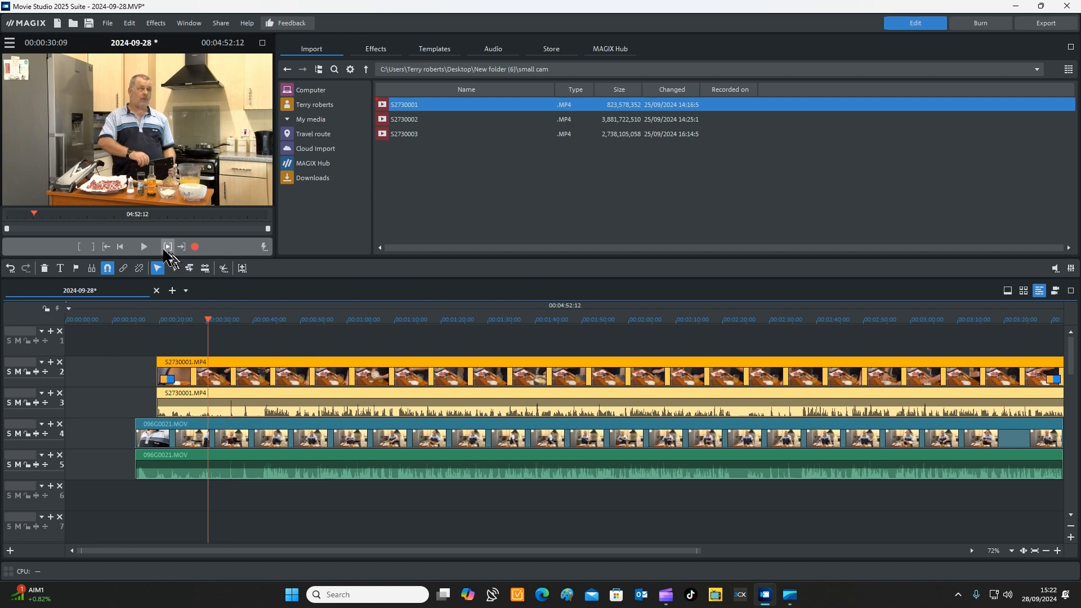
pyautogui.click(140, 249)
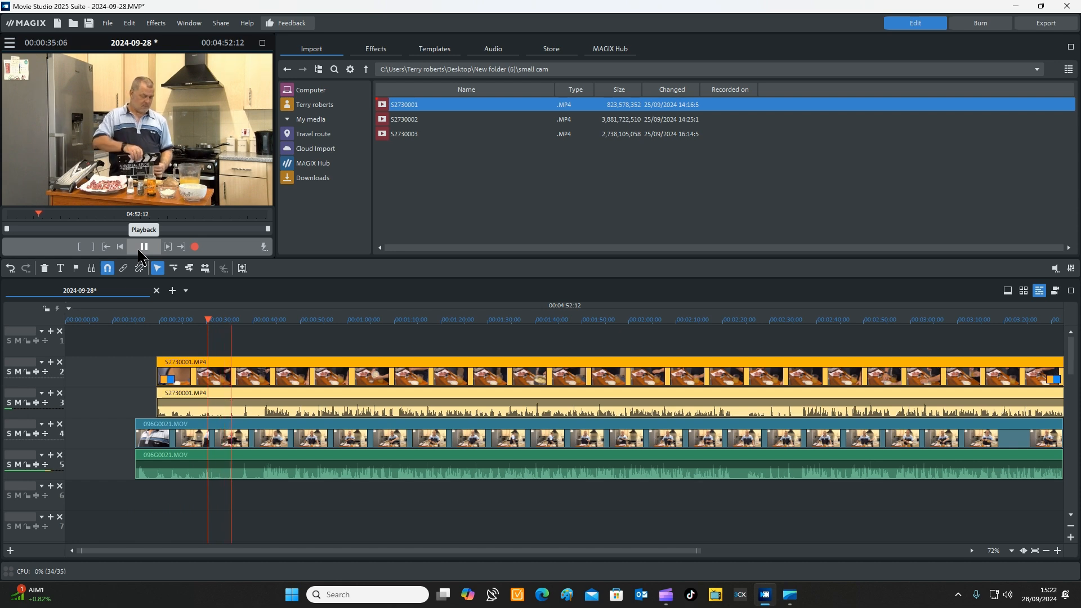
pyautogui.click(144, 247)
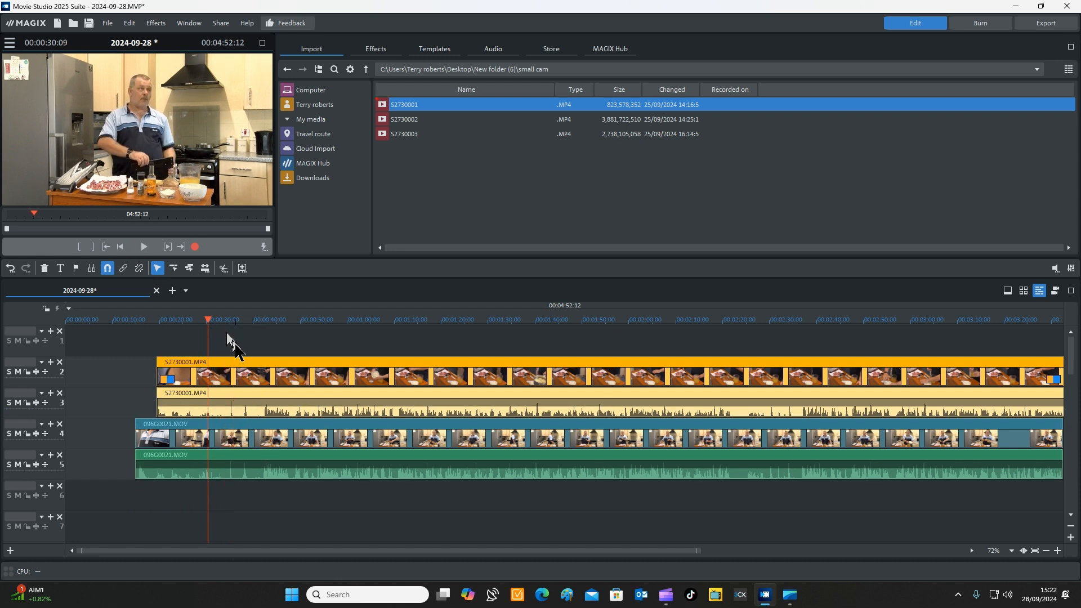
# Place the playhead on 096G0021.MOV's clap peak at about 00:00:35:05 and shift S2730001.MP4 to start at 00:00:19:10 so its peak matches.
pyautogui.click(234, 334)
pyautogui.click(228, 325)
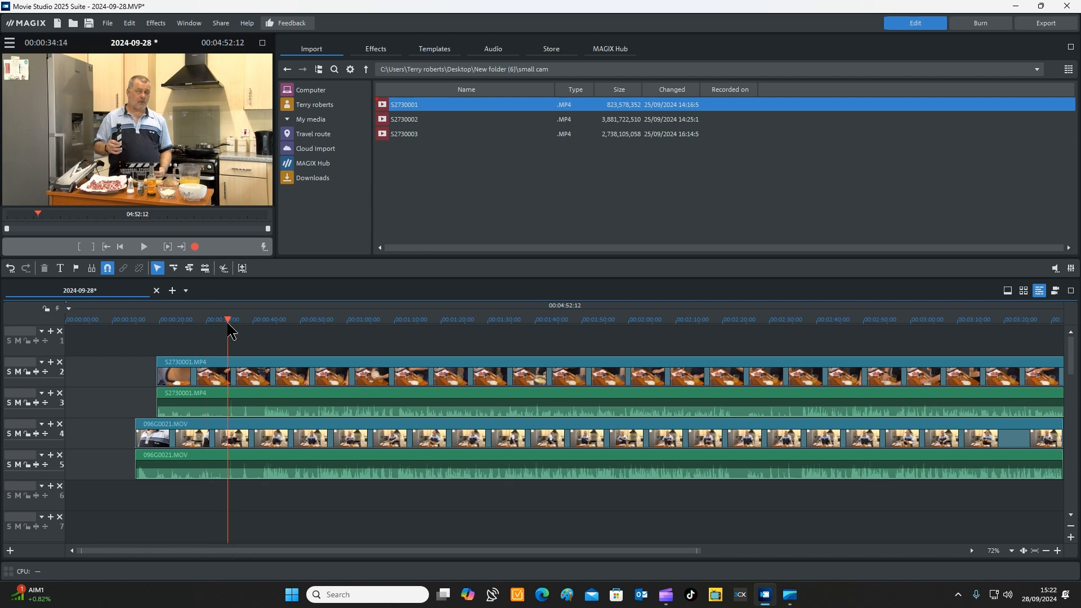
pyautogui.click(231, 321)
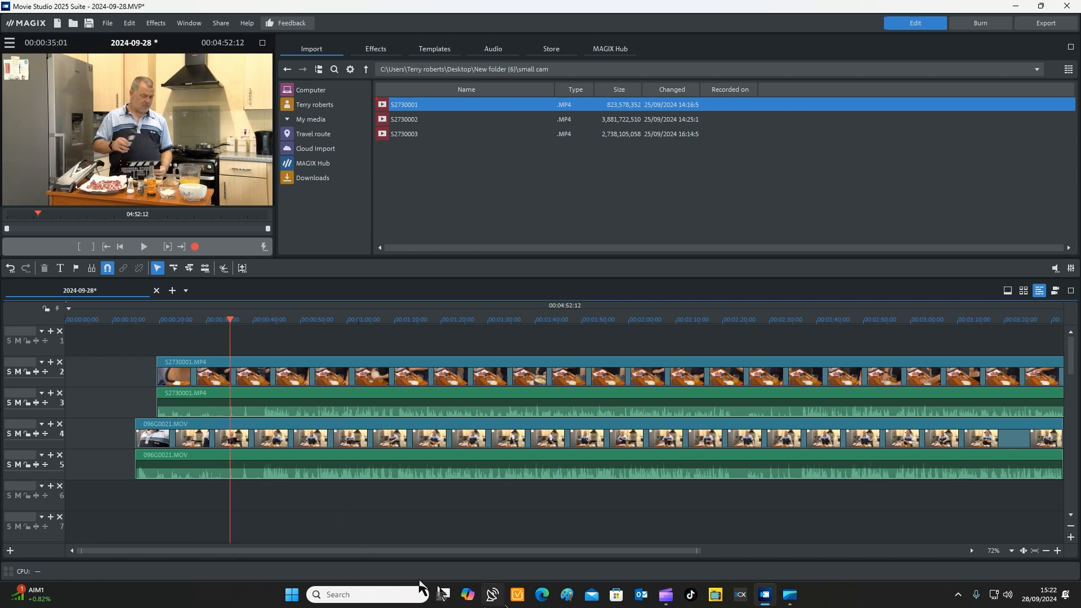
pyautogui.scroll(10, 405, 502)
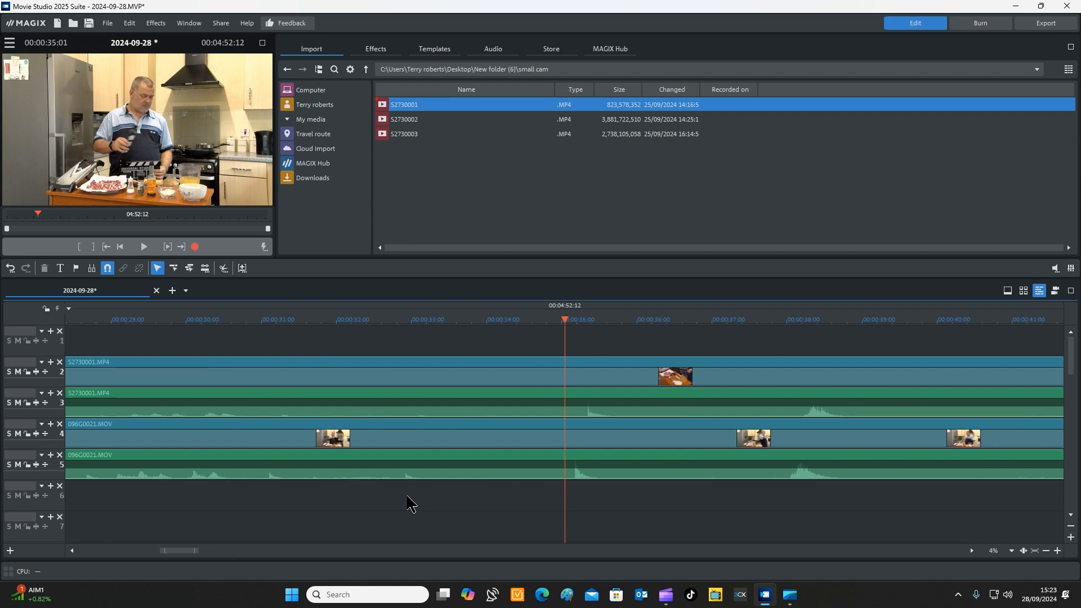
pyautogui.scroll(-4, 412, 503)
pyautogui.scroll(2, 411, 503)
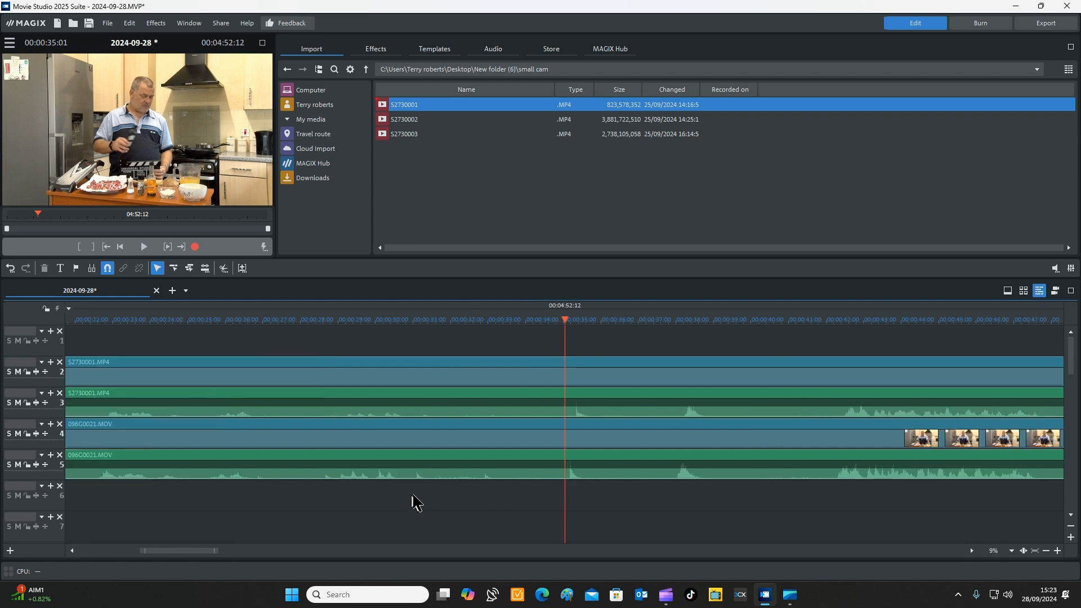
pyautogui.click(562, 431)
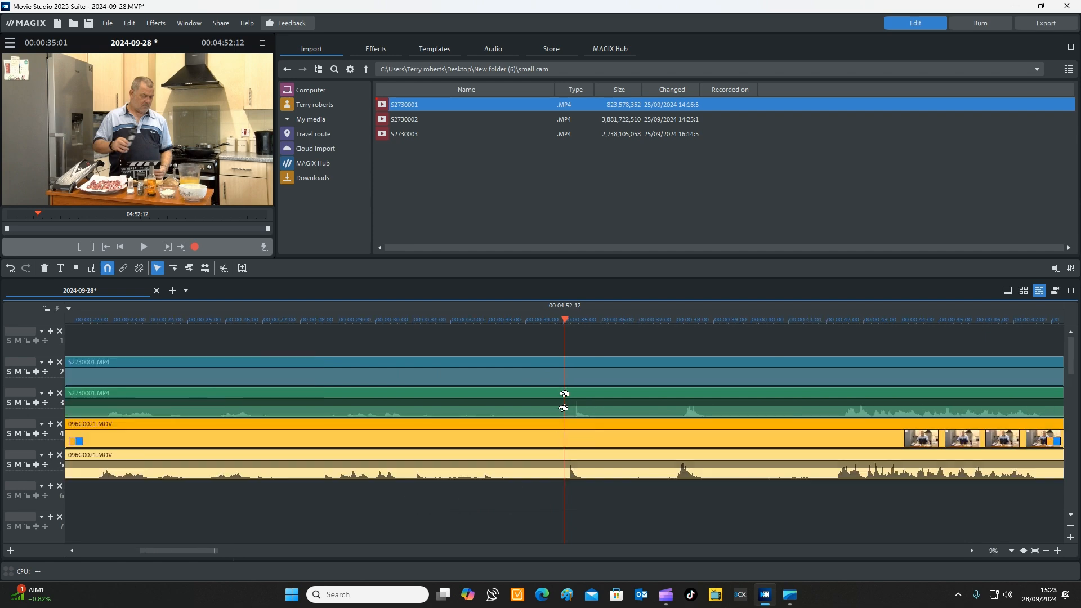
pyautogui.click(571, 320)
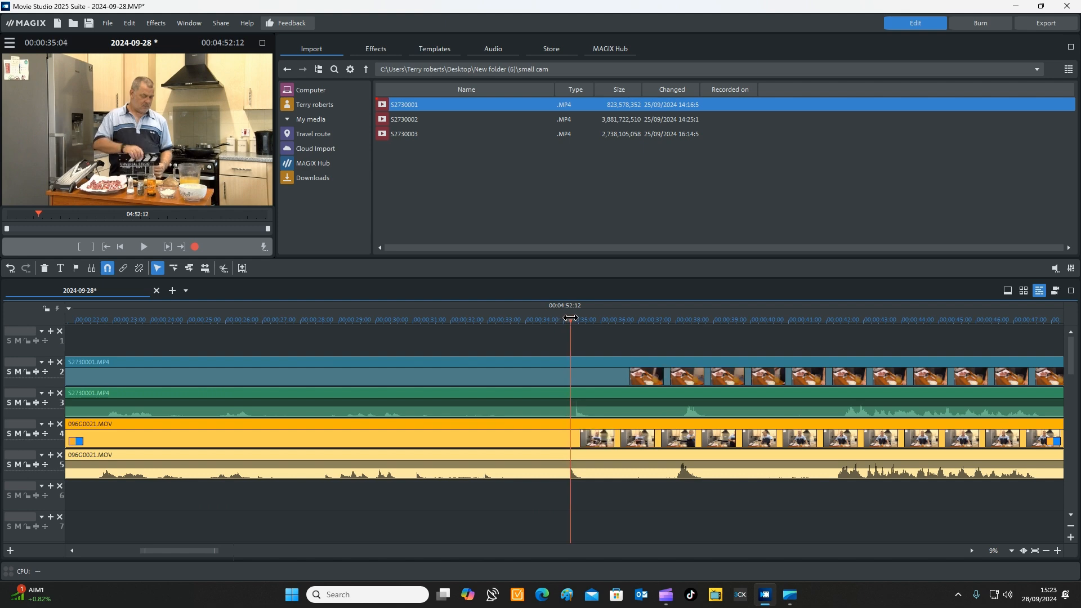
pyautogui.click(598, 361)
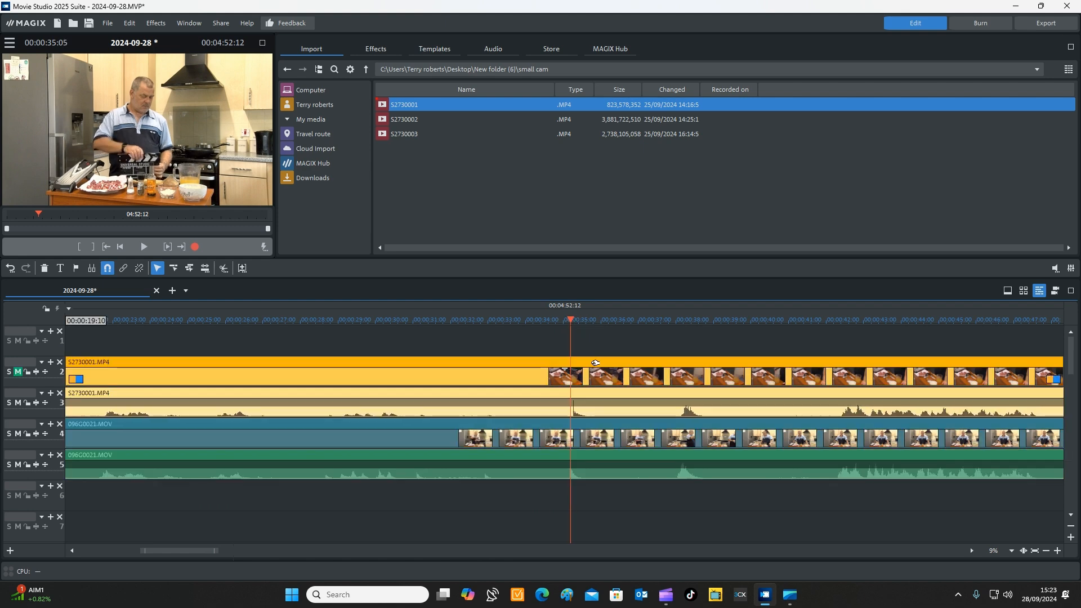
pyautogui.moveTo(598, 362); pyautogui.dragTo(594, 363)
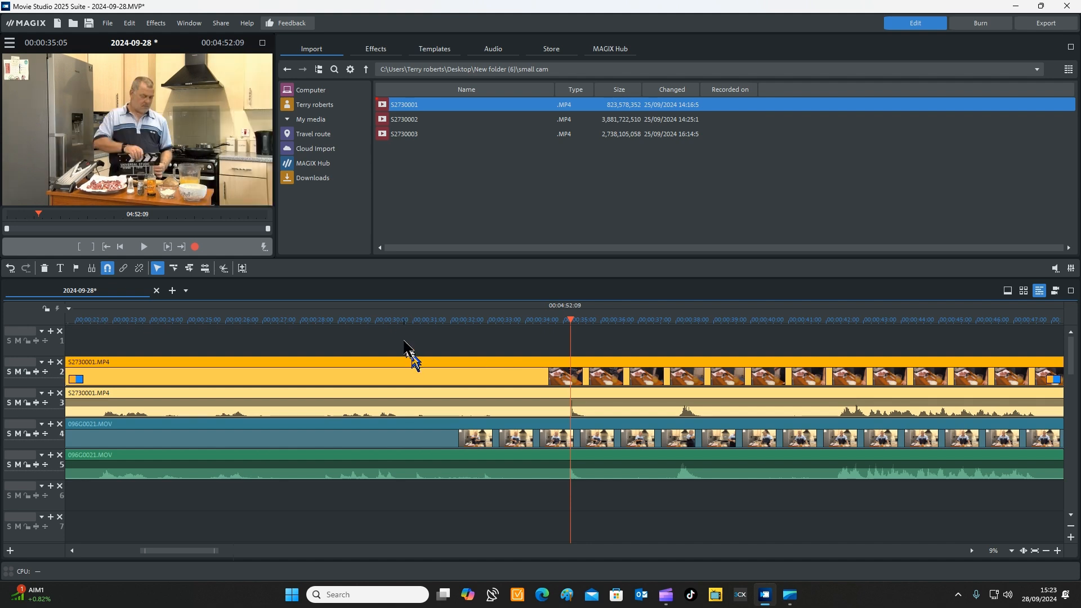
# Play the timeline from 00:00:31:06 through the clap to check the refined audio alignment.
pyautogui.click(422, 320)
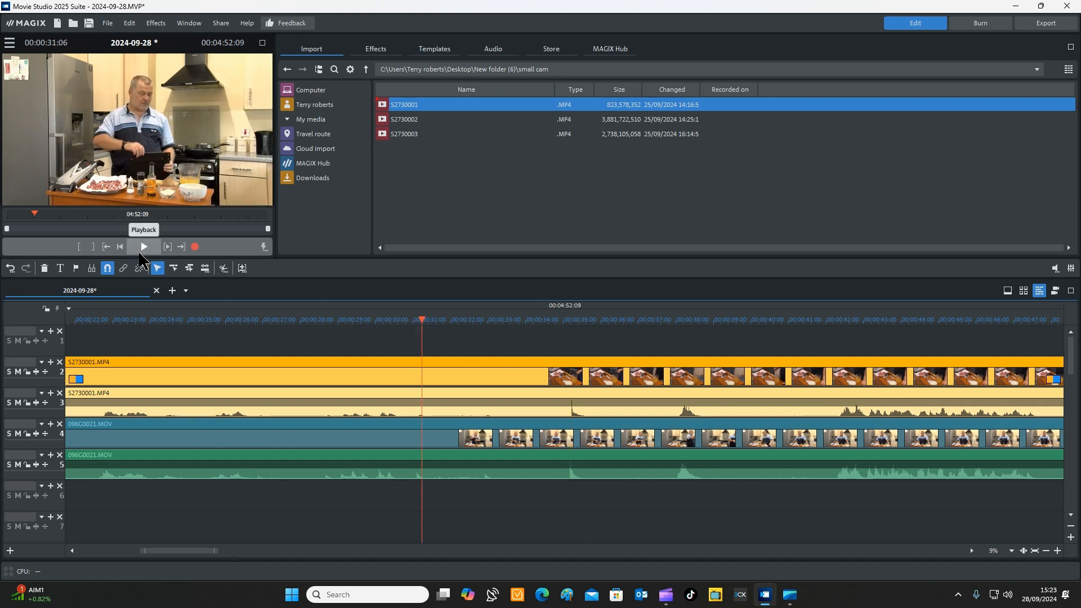
pyautogui.click(140, 254)
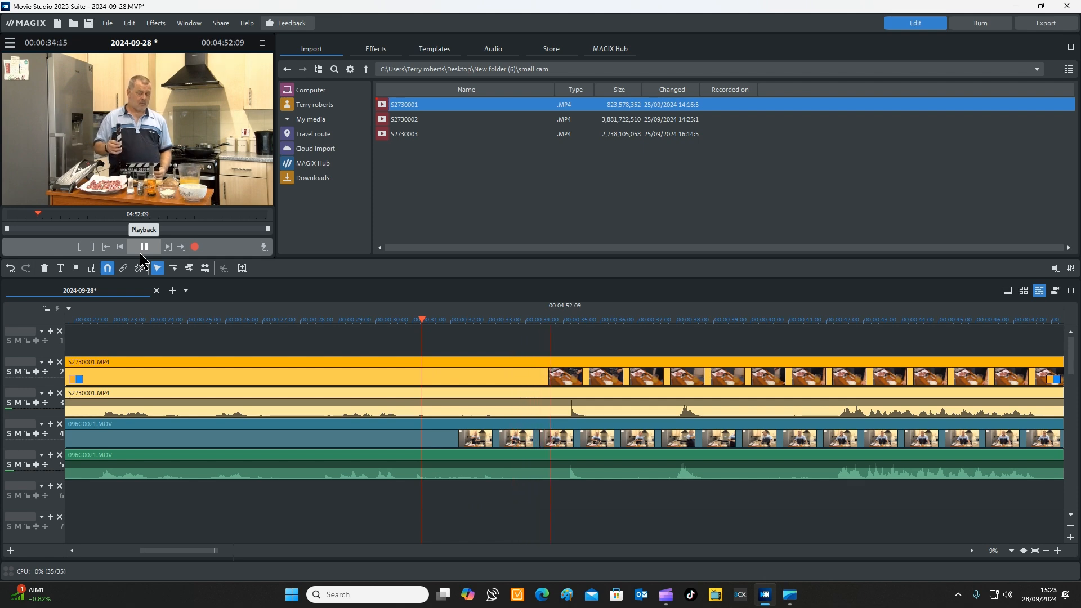
pyautogui.click(142, 251)
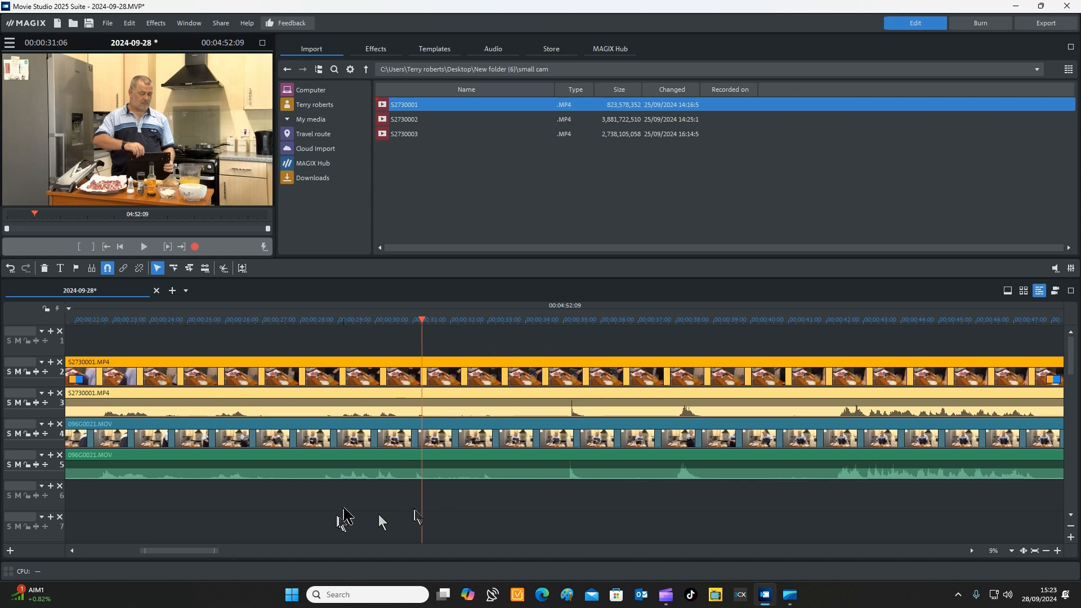
# Group both cameras' video and audio clips and move them together to tracks 1 to 4, about six seconds later.
pyautogui.moveTo(345, 521); pyautogui.dragTo(321, 352)
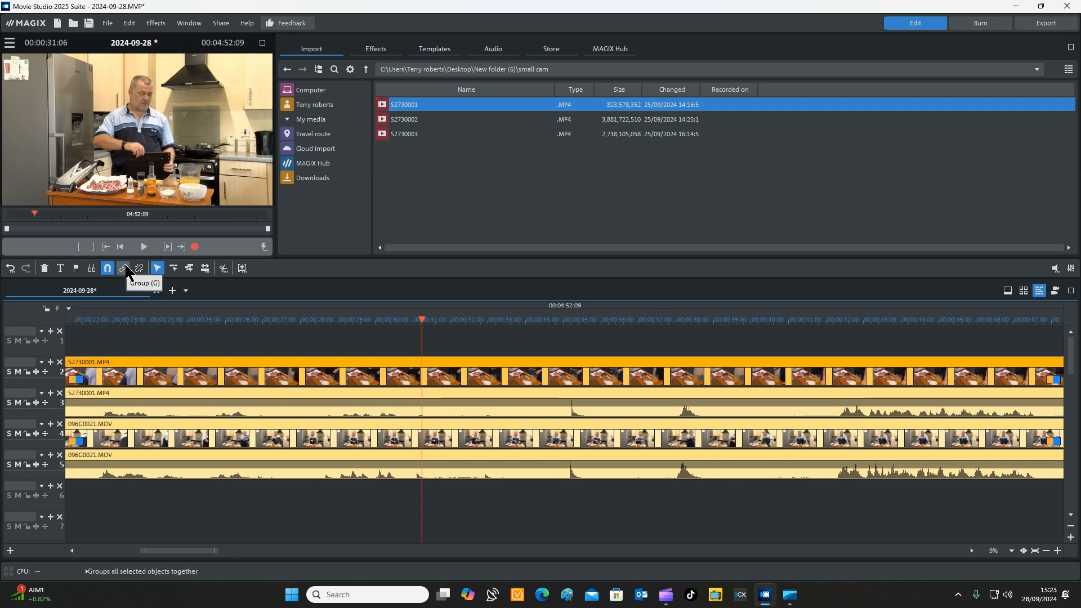
pyautogui.moveTo(304, 358); pyautogui.dragTo(540, 336)
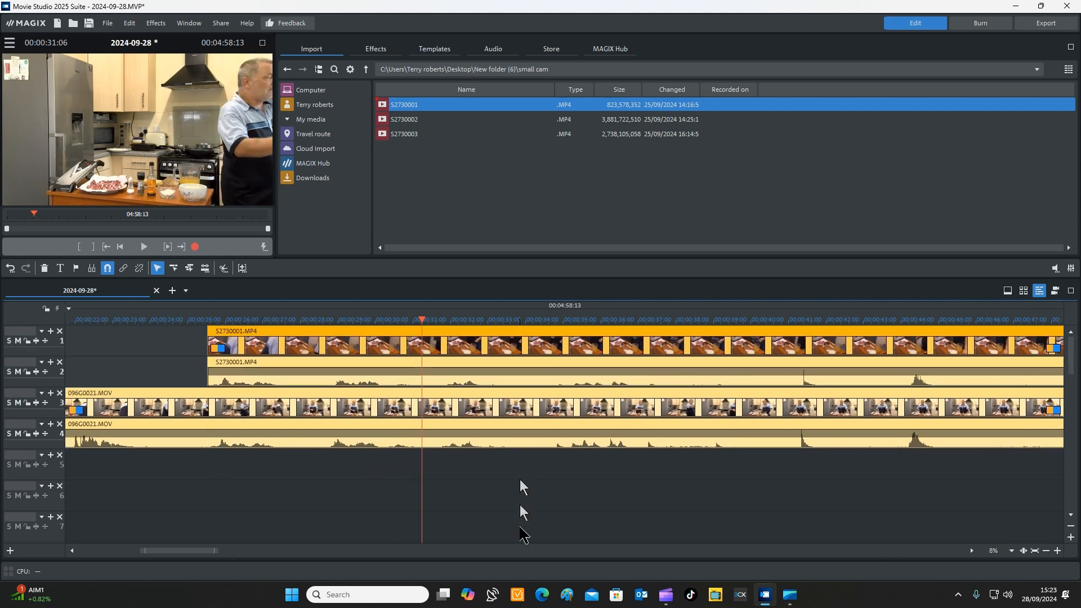
# Play the grouped clips twice from 00:00:38:22 to listen to the clap on both audio tracks.
pyautogui.scroll(-3, 503, 488)
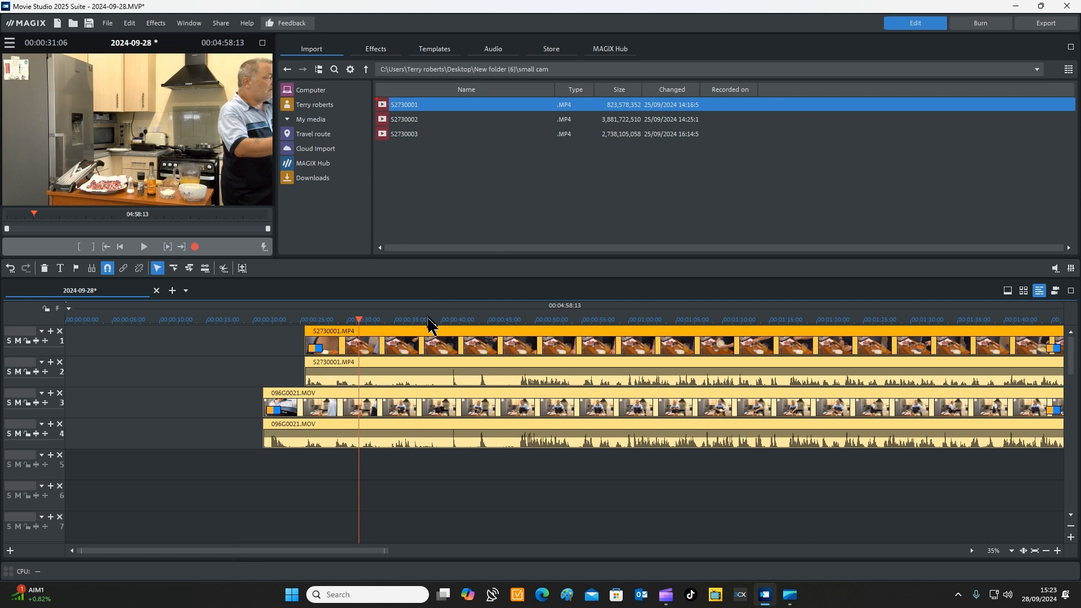
pyautogui.click(144, 246)
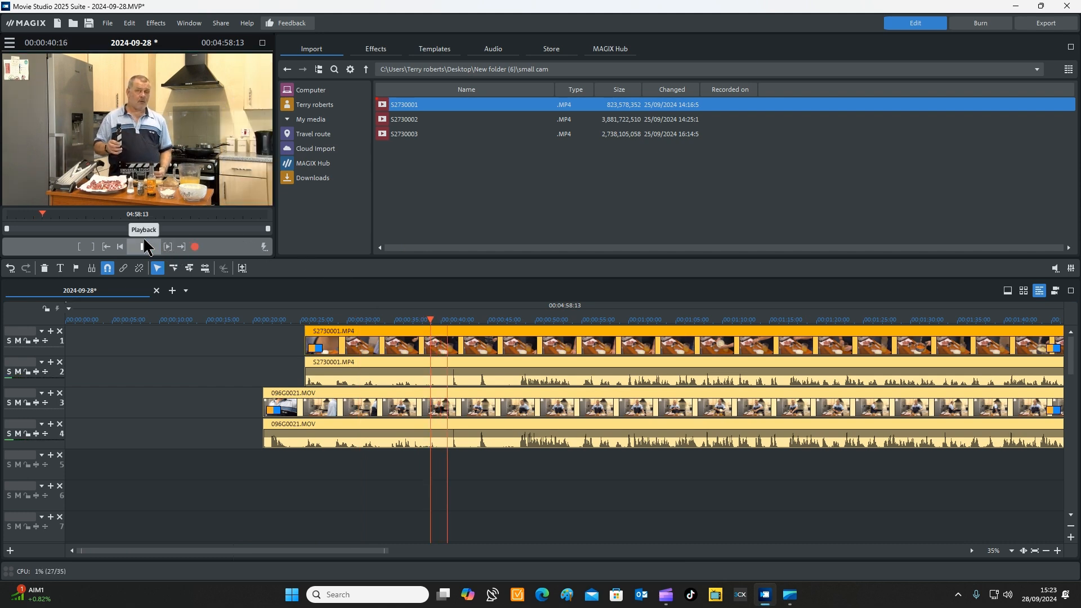
pyautogui.click(144, 246)
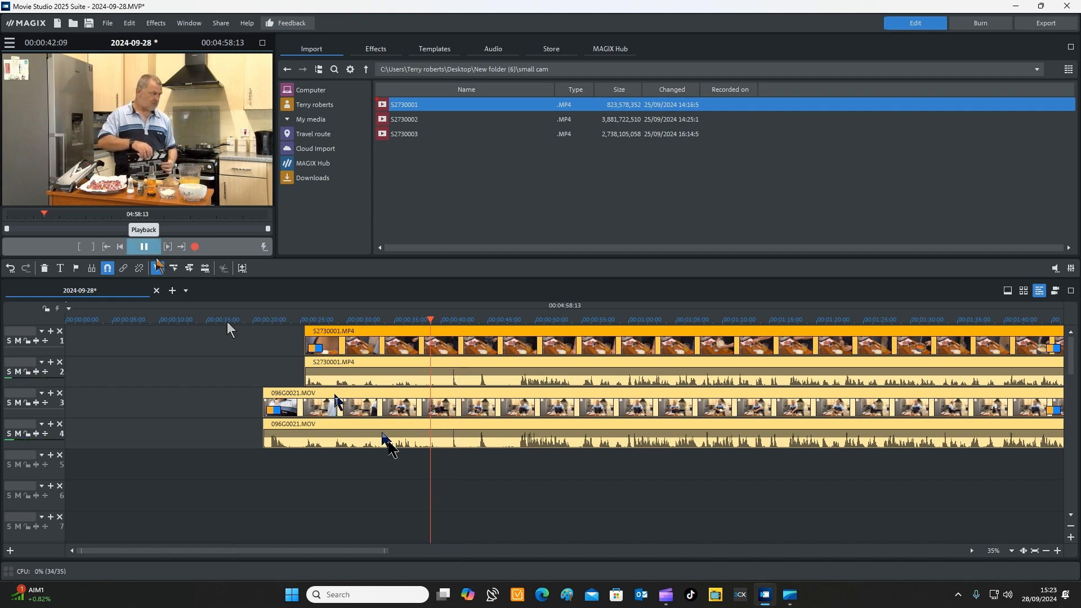
pyautogui.click(141, 246)
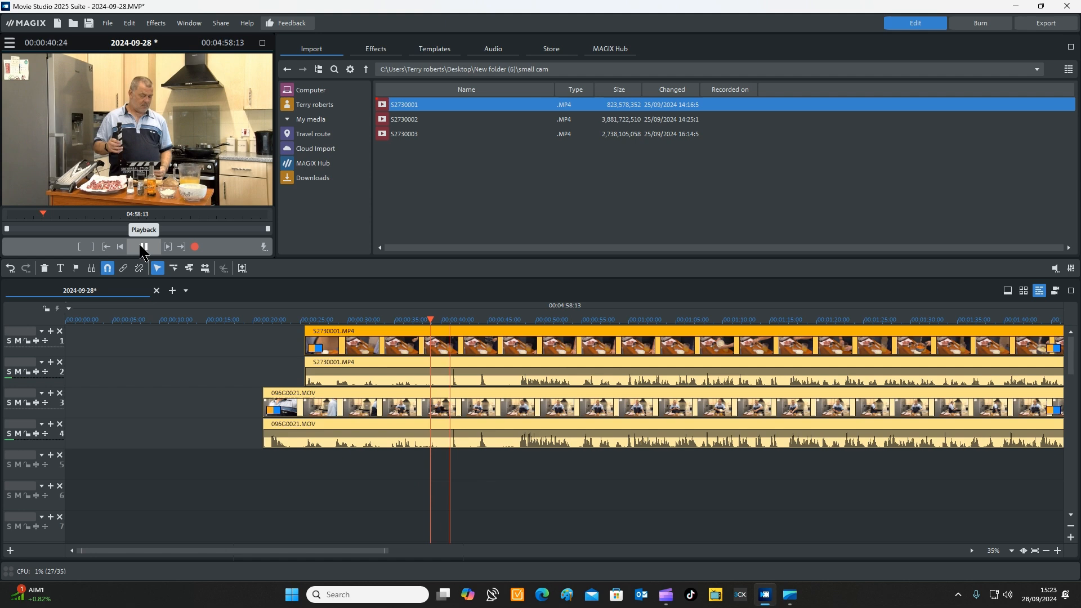
pyautogui.click(142, 247)
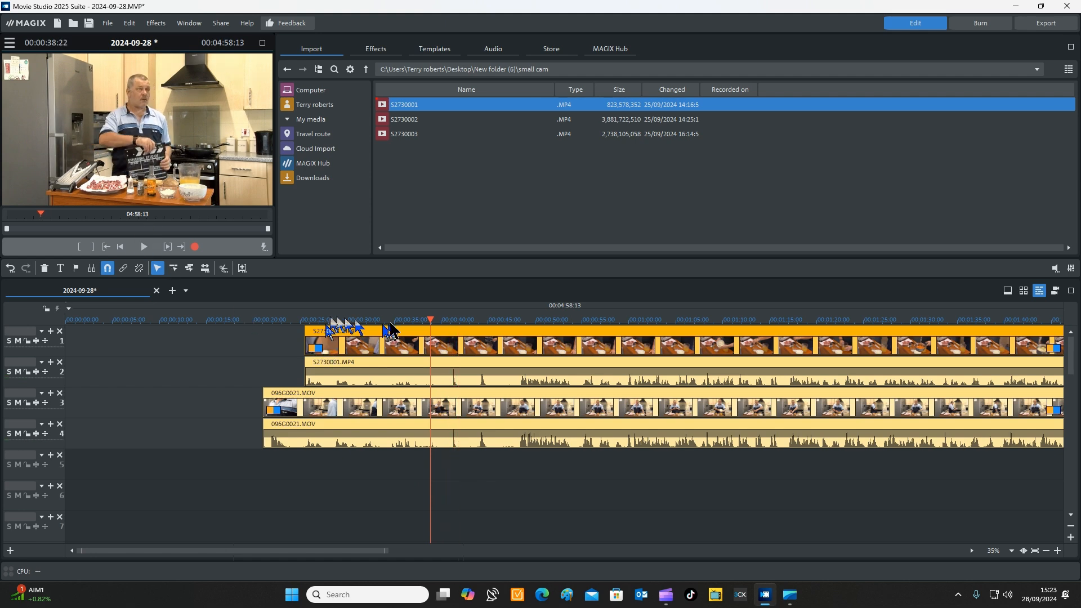
# Select the video and audio clips of both cameras and ungroup them.
pyautogui.click(449, 320)
pyautogui.click(477, 470)
pyautogui.moveTo(473, 441); pyautogui.dragTo(453, 282)
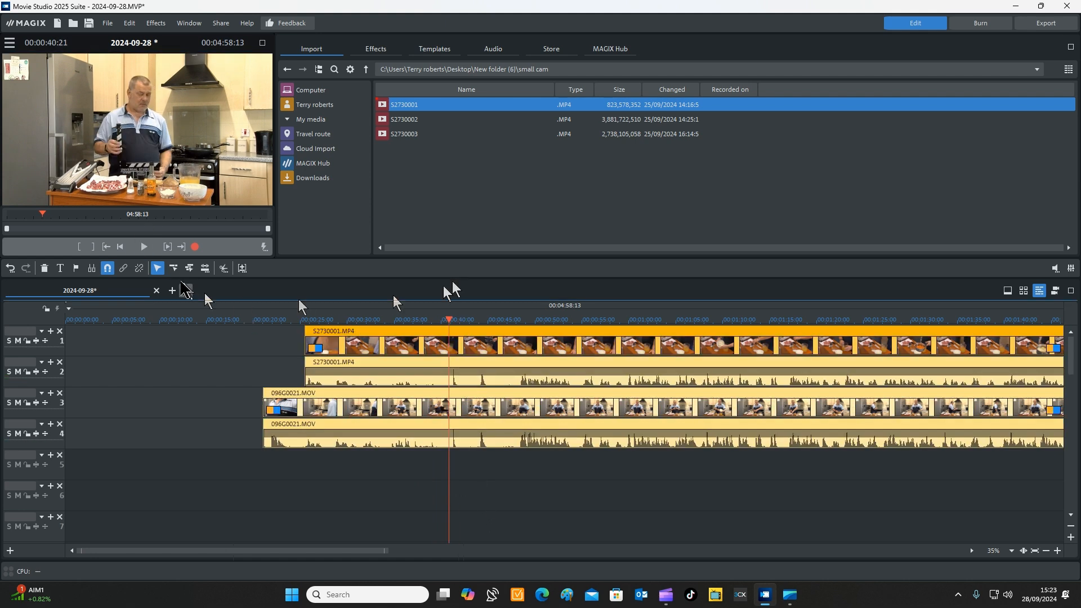
pyautogui.click(139, 269)
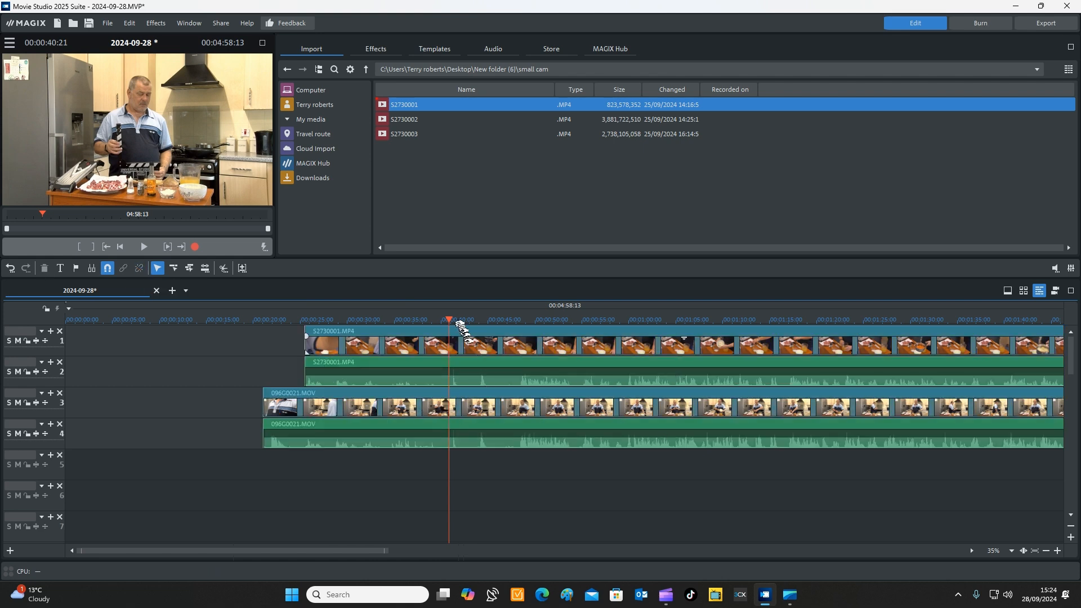
# Place the playhead at 00:00:41:09, exactly at the start of the clap peak in 096G0021.MOV's audio.
pyautogui.click(454, 319)
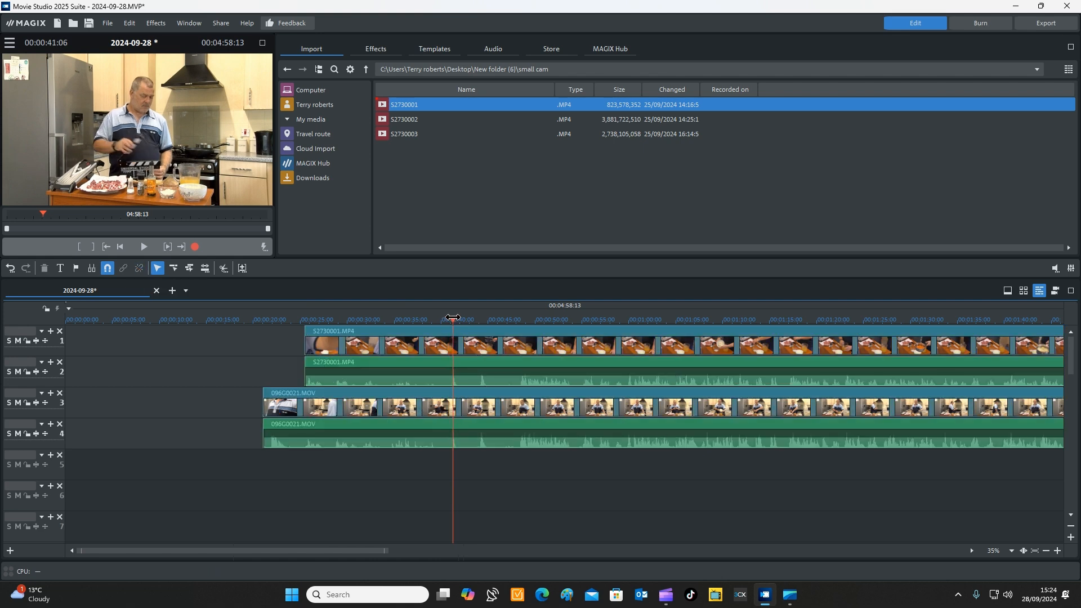
pyautogui.scroll(8, 543, 524)
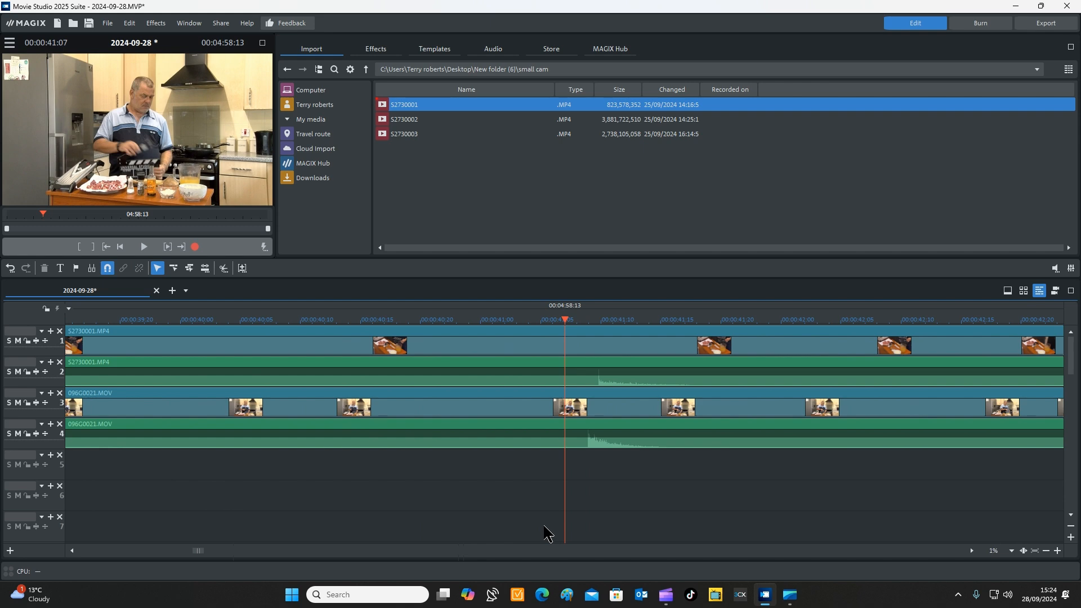
pyautogui.scroll(-3, 549, 490)
pyautogui.moveTo(573, 318); pyautogui.dragTo(589, 318)
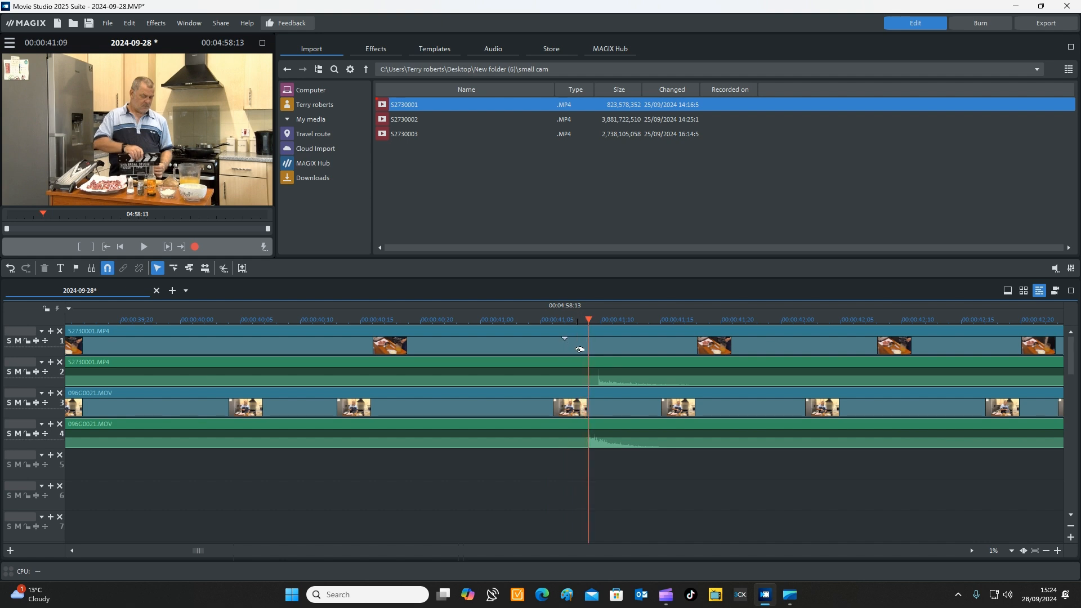
# Ungroup the clips, then shift S2730001.MP4's video and audio slightly earlier so its clap peak lines up with 096G0021.MOV's peak at 00:00:41:09.
pyautogui.click(578, 340)
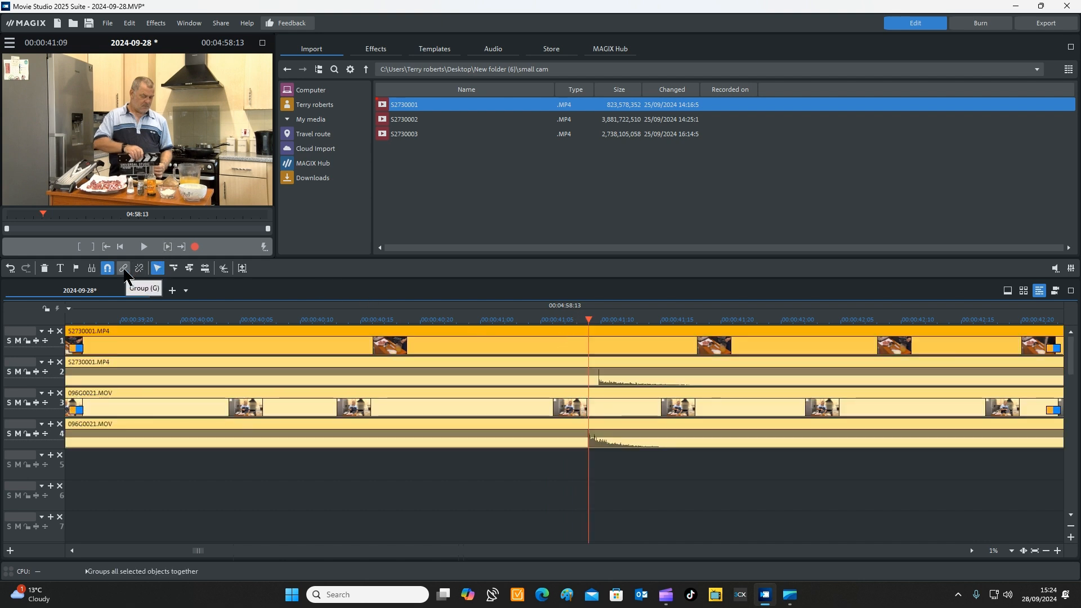
pyautogui.click(140, 270)
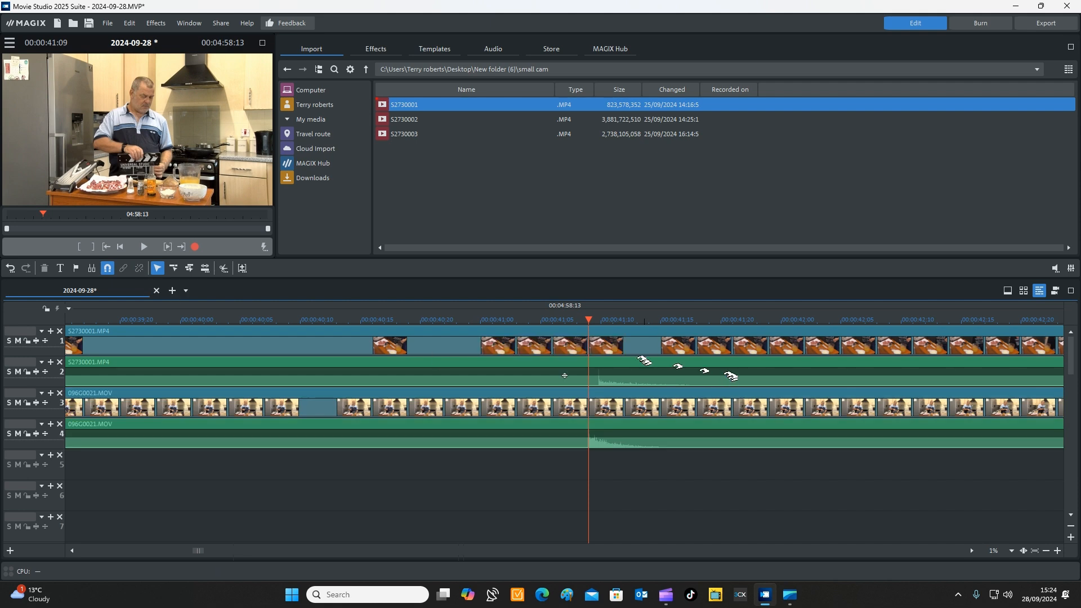
pyautogui.click(597, 330)
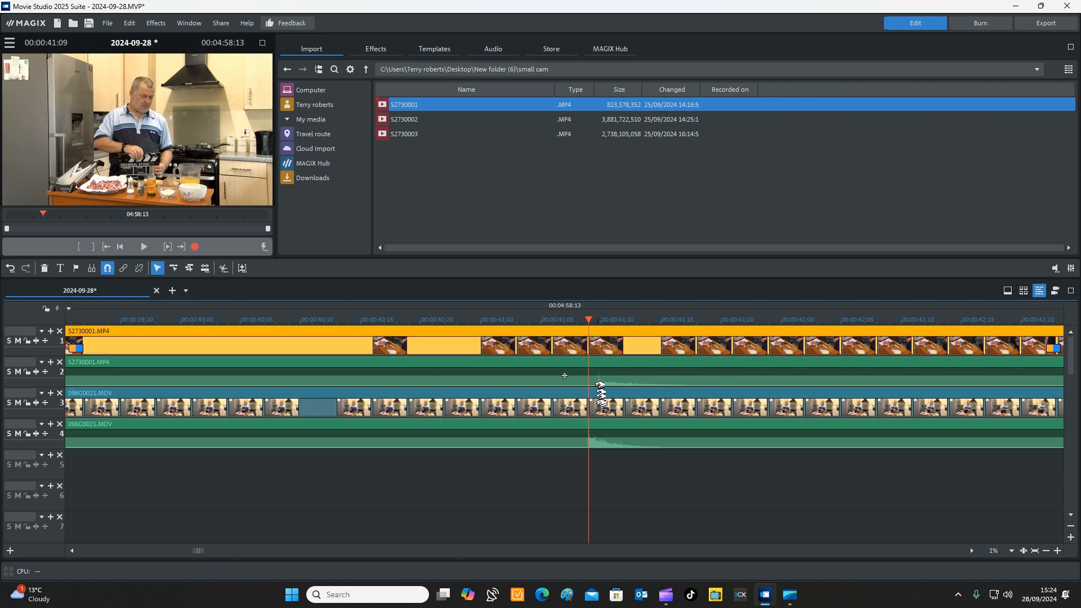
pyautogui.click(597, 367)
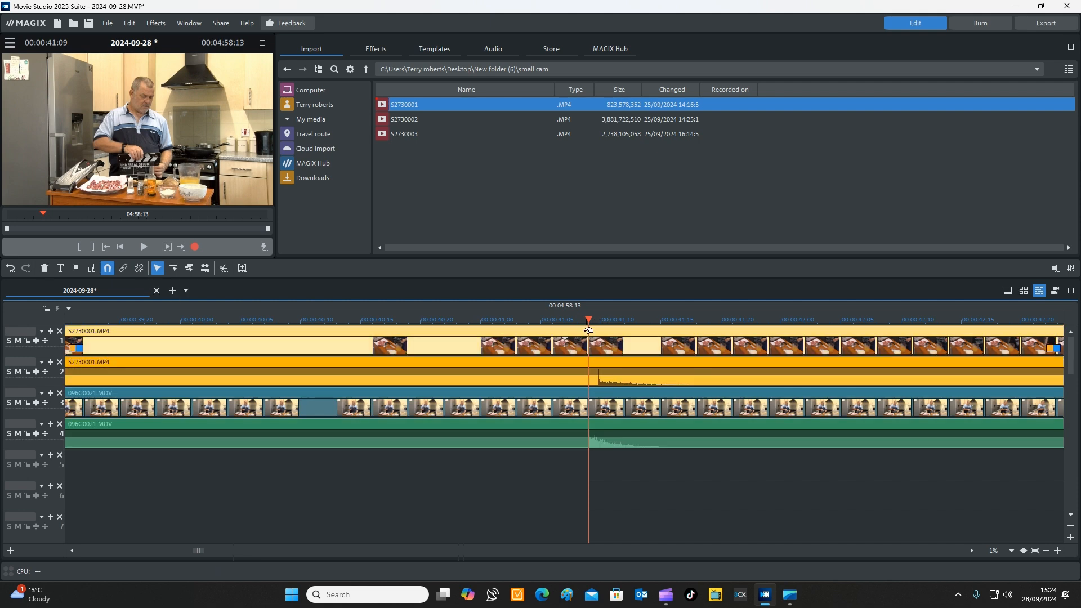
pyautogui.click(586, 331)
pyautogui.moveTo(584, 331); pyautogui.dragTo(580, 331)
# Play the timeline from 00:00:40:20 to check that the clap coincides in both cameras' audio.
pyautogui.click(418, 319)
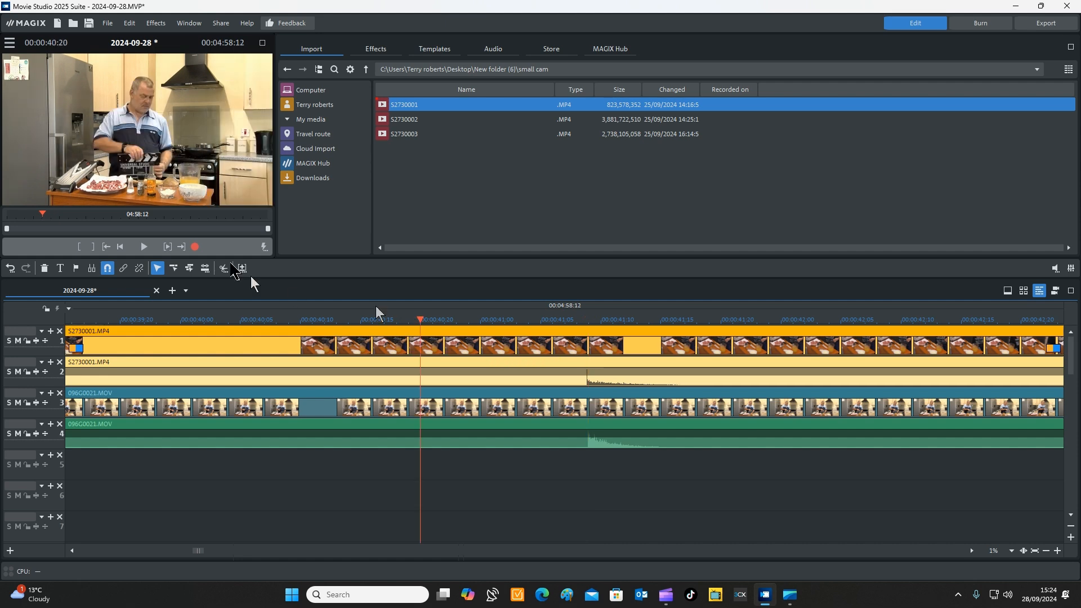
pyautogui.click(144, 247)
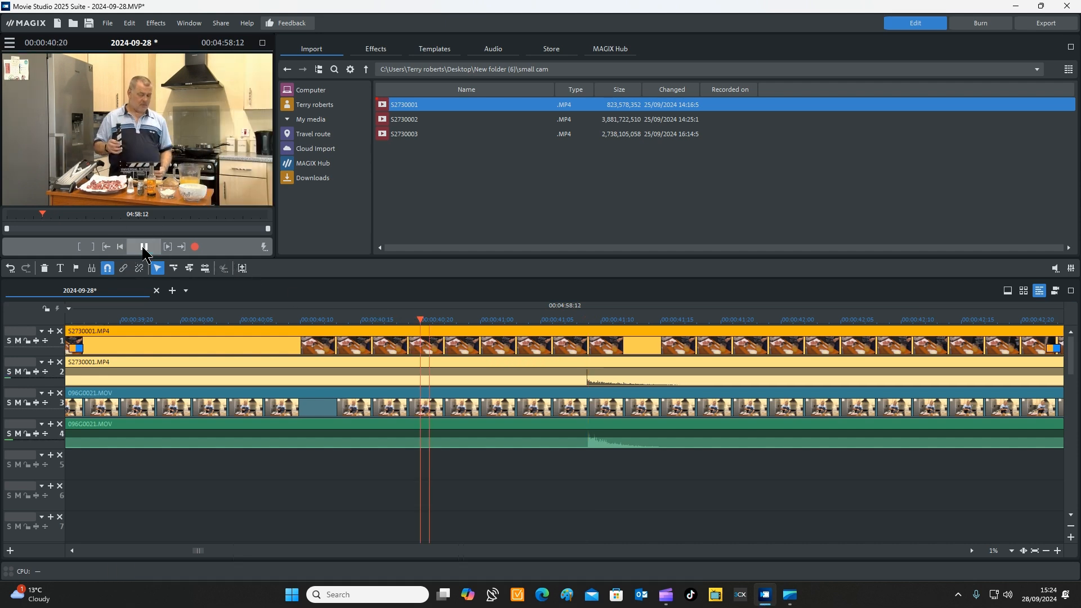
pyautogui.click(144, 247)
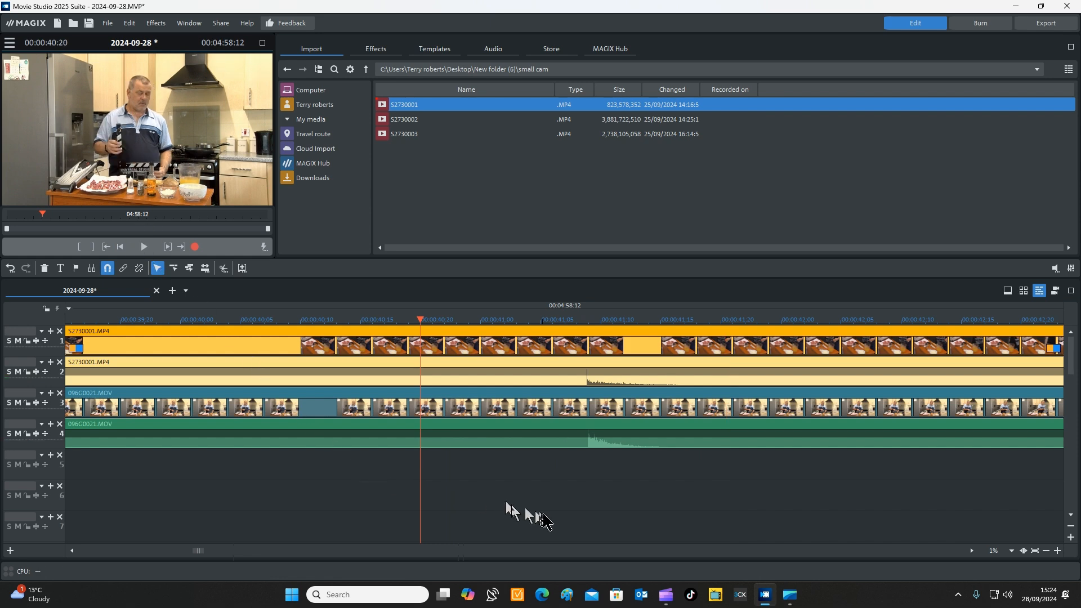
# Group both cameras' video and audio clips and shift them together about 15 frames later.
pyautogui.moveTo(550, 505); pyautogui.dragTo(471, 324)
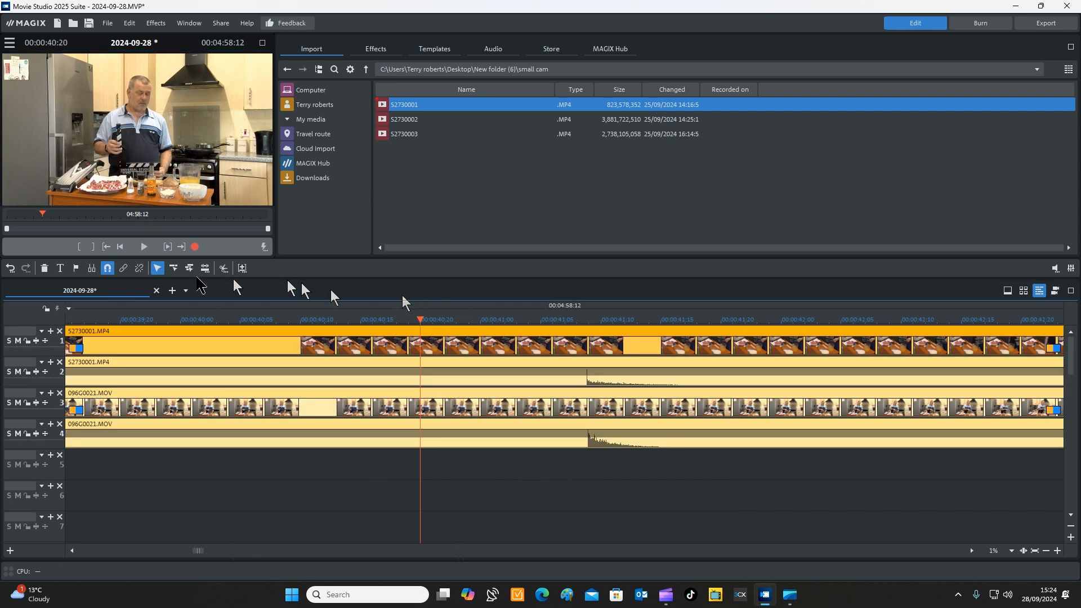
pyautogui.click(124, 271)
pyautogui.click(218, 459)
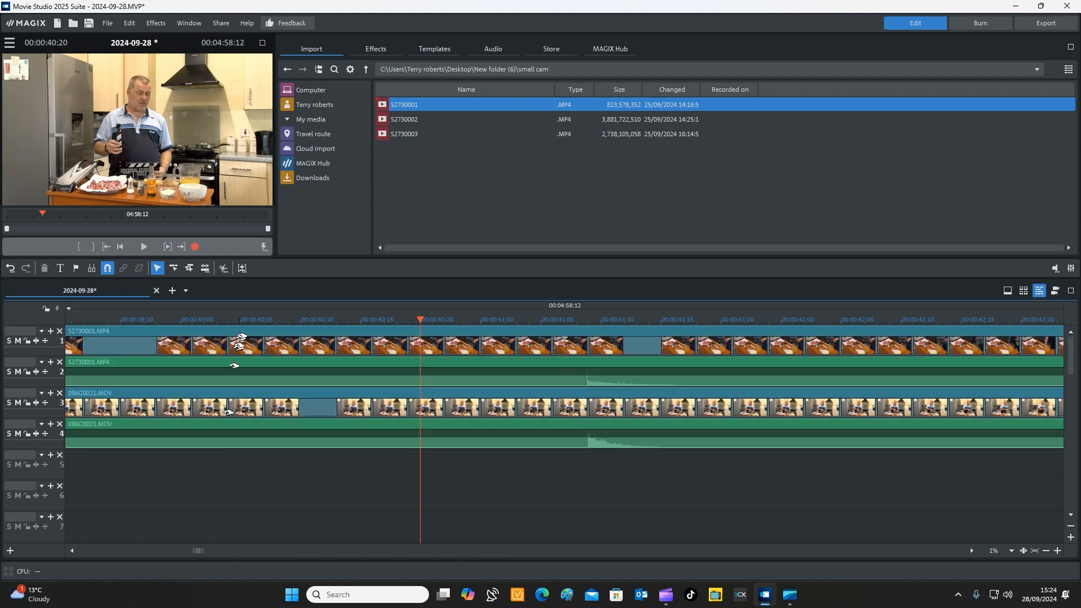
pyautogui.click(242, 332)
pyautogui.moveTo(243, 332); pyautogui.dragTo(468, 326)
# Open the sound folder and place ZOOM0001.WAV on track 5 beneath the cameras' clips.
pyautogui.click(366, 69)
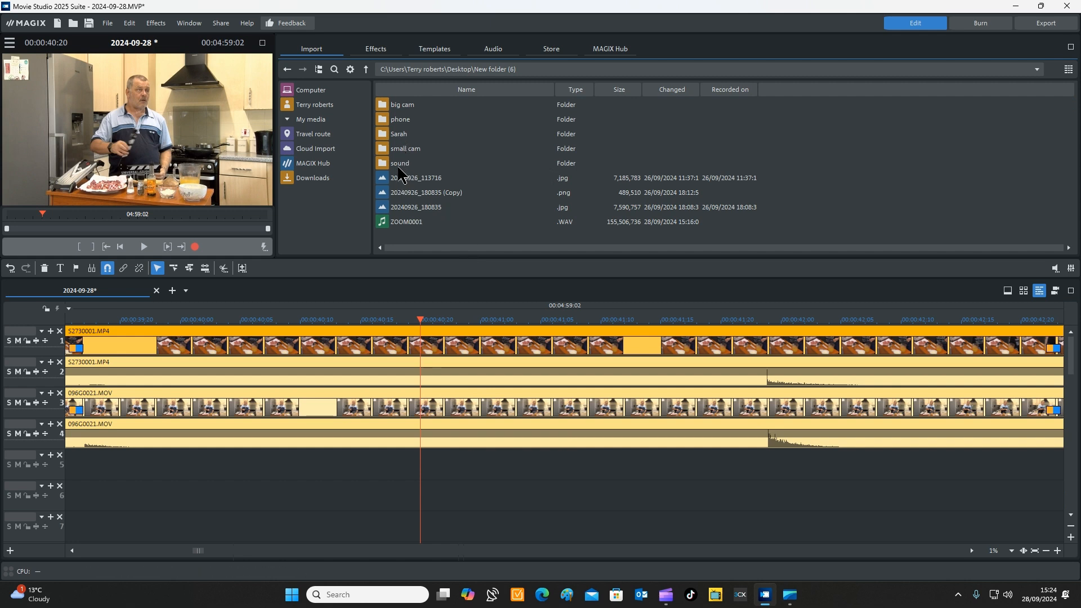
pyautogui.doubleClick(400, 165)
pyautogui.click(403, 106)
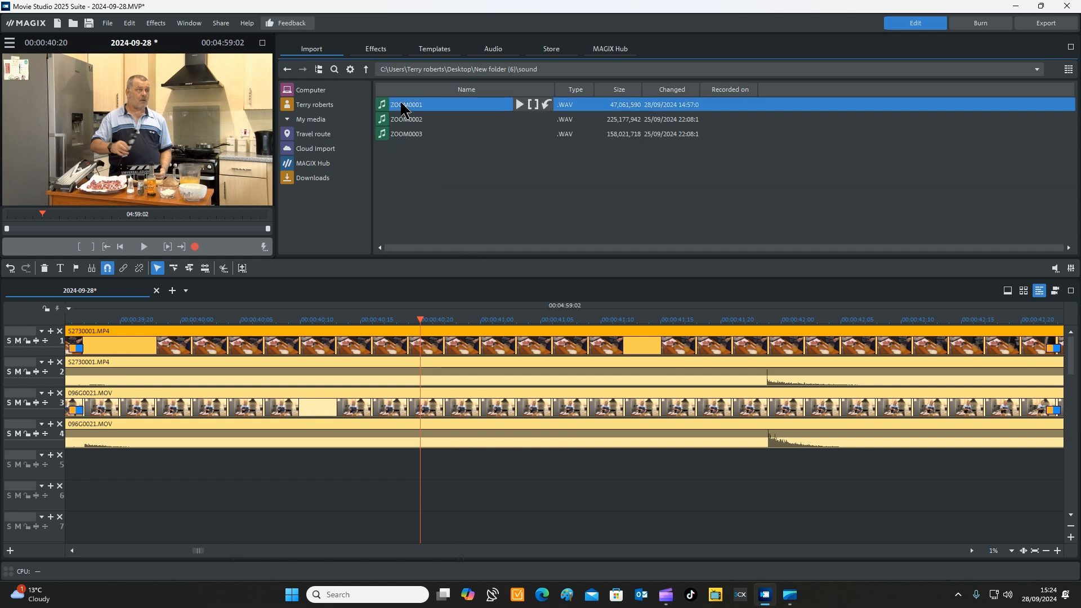
pyautogui.scroll(-5, 508, 475)
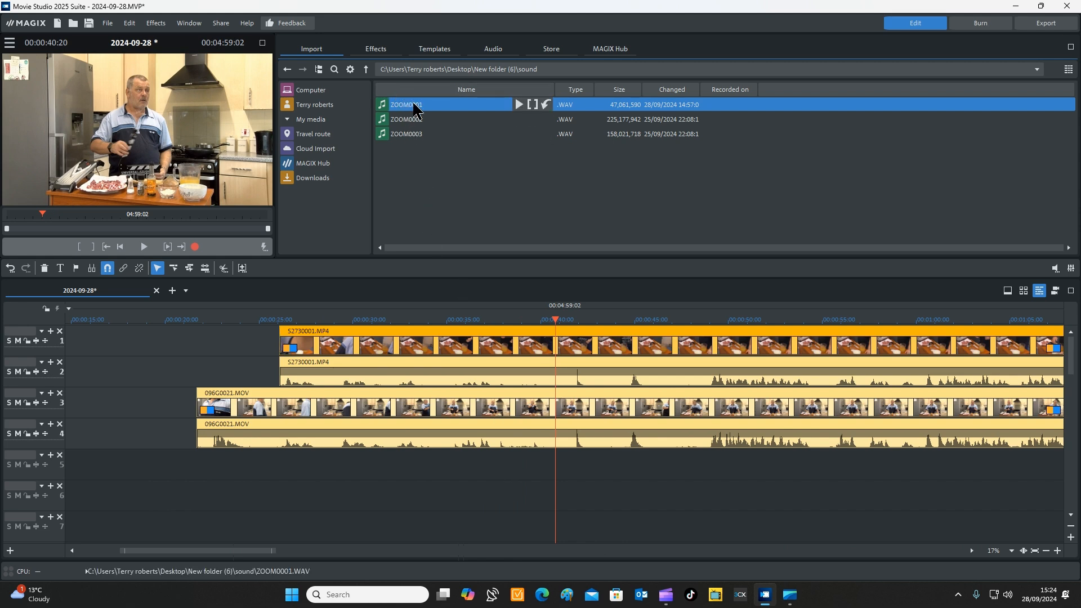
pyautogui.moveTo(415, 106); pyautogui.dragTo(213, 470)
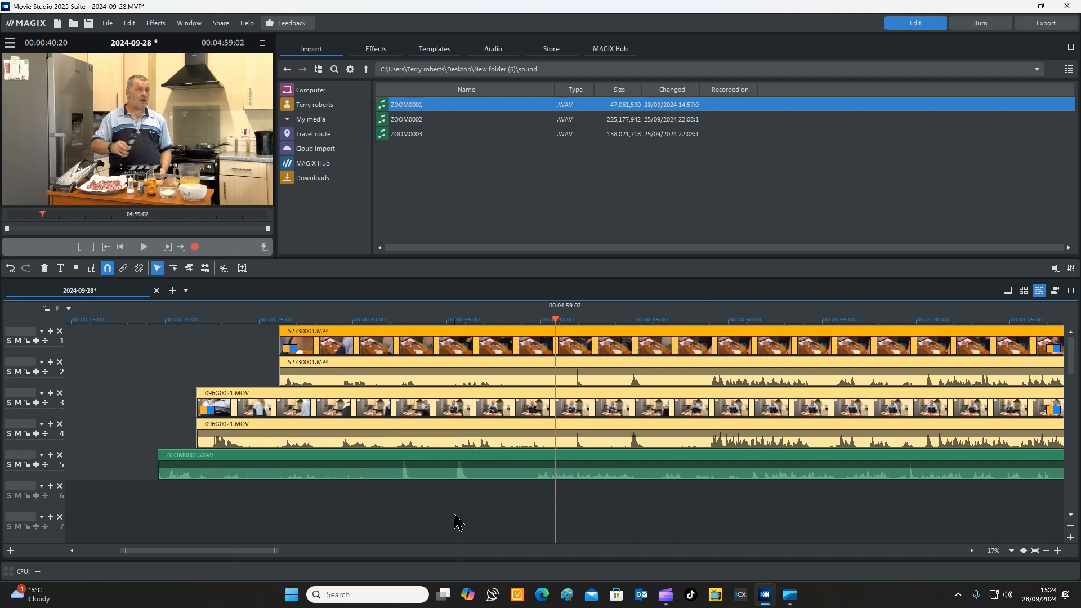
# Move ZOOM0001.WAV later so its clap peak meets the camera peaks, and place the playhead at 00:00:41:23 to check the alignment.
pyautogui.moveTo(445, 468); pyautogui.dragTo(630, 450)
pyautogui.moveTo(630, 450); pyautogui.dragTo(628, 450)
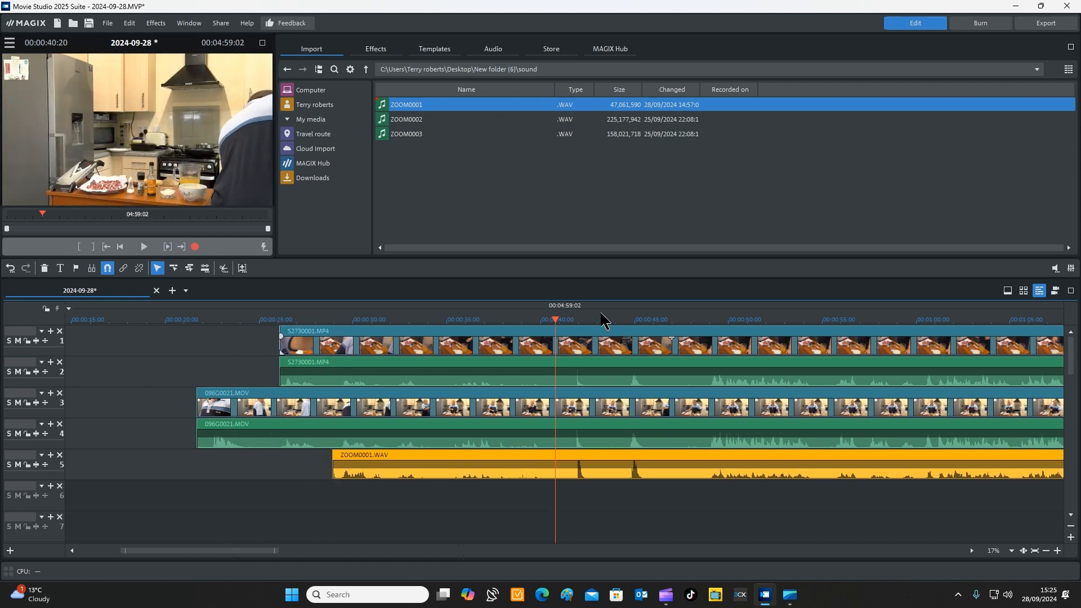
pyautogui.moveTo(575, 323); pyautogui.dragTo(578, 324)
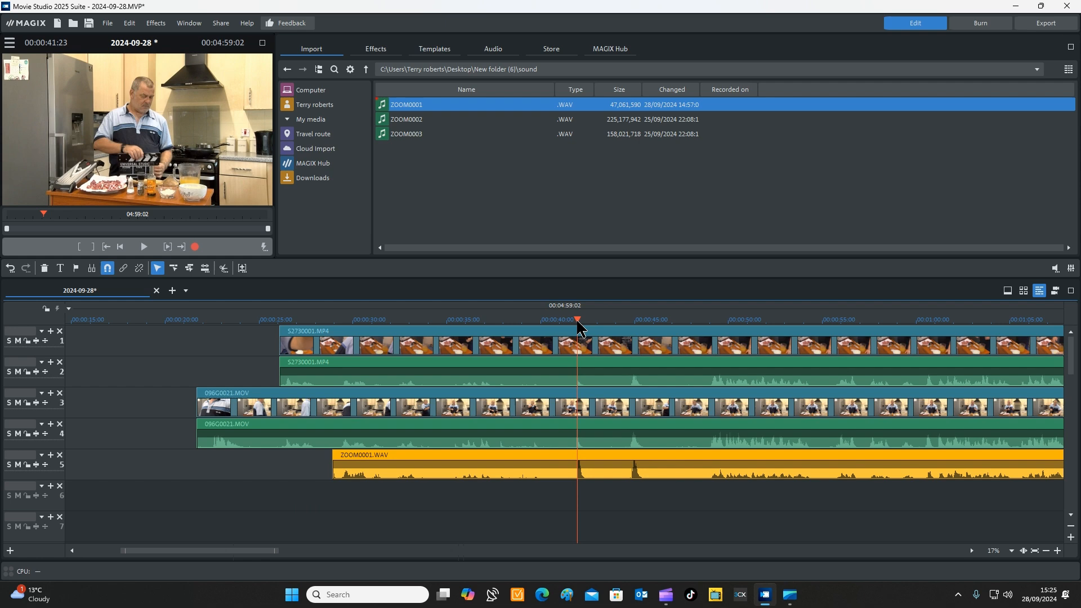
# Play from 00:00:38:22 to compare the clap in ZOOM0001.WAV with the camera audio.
pyautogui.click(520, 319)
pyautogui.click(144, 248)
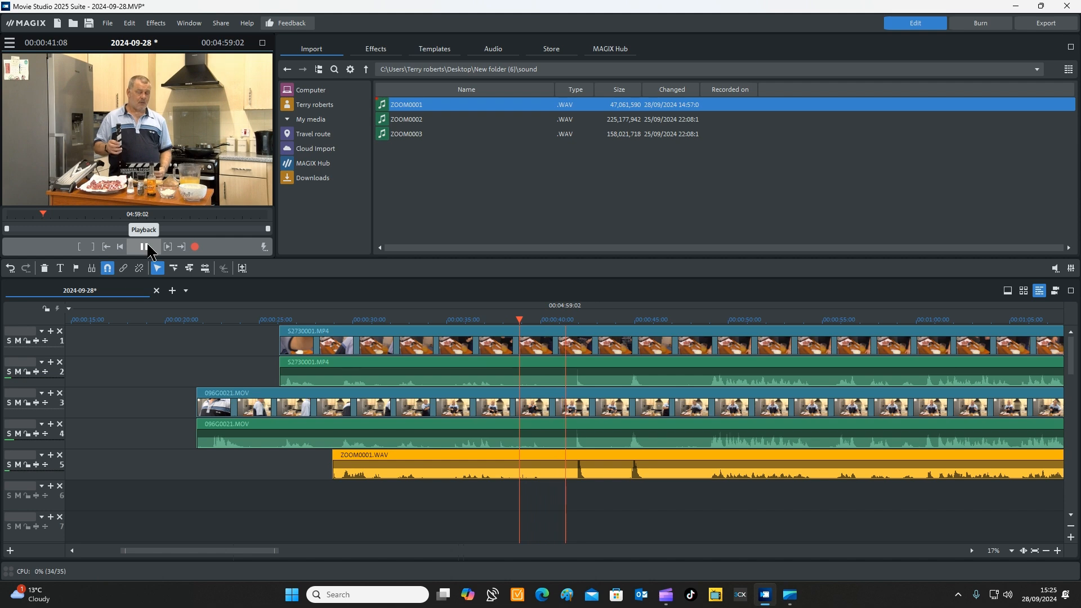
pyautogui.click(144, 247)
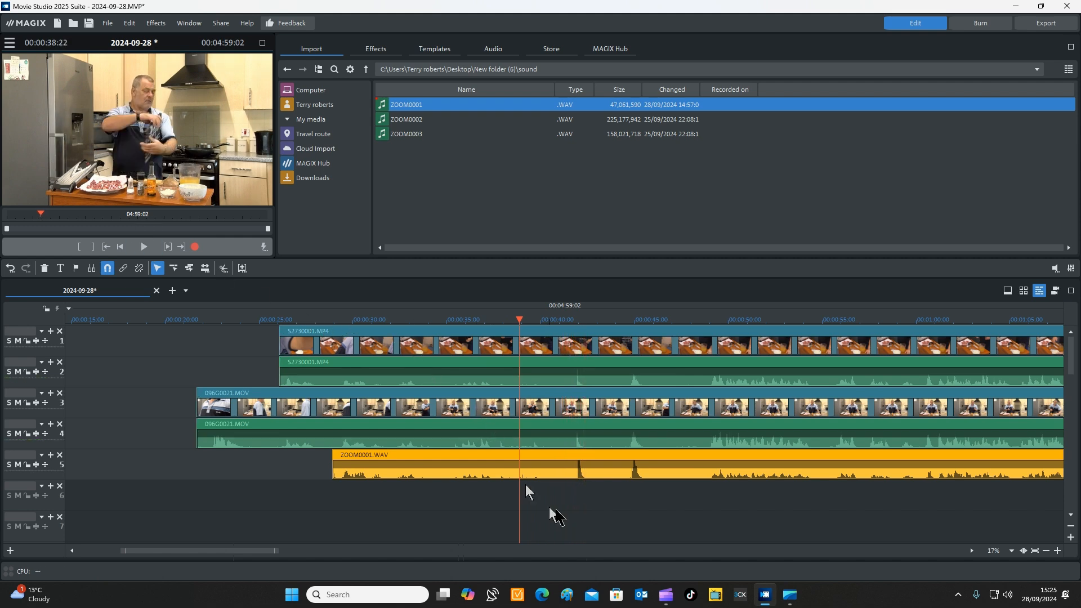
# Nudge ZOOM0001.WAV slightly earlier and replay the clap twice from 00:00:38:22 to check the sync.
pyautogui.moveTo(592, 453); pyautogui.dragTo(593, 452)
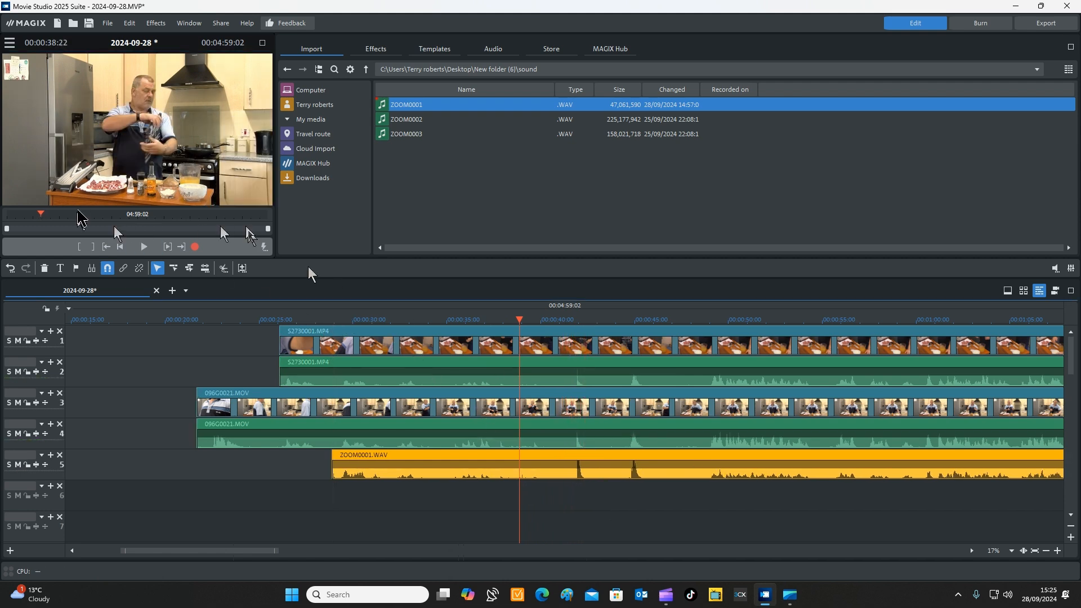
pyautogui.click(141, 246)
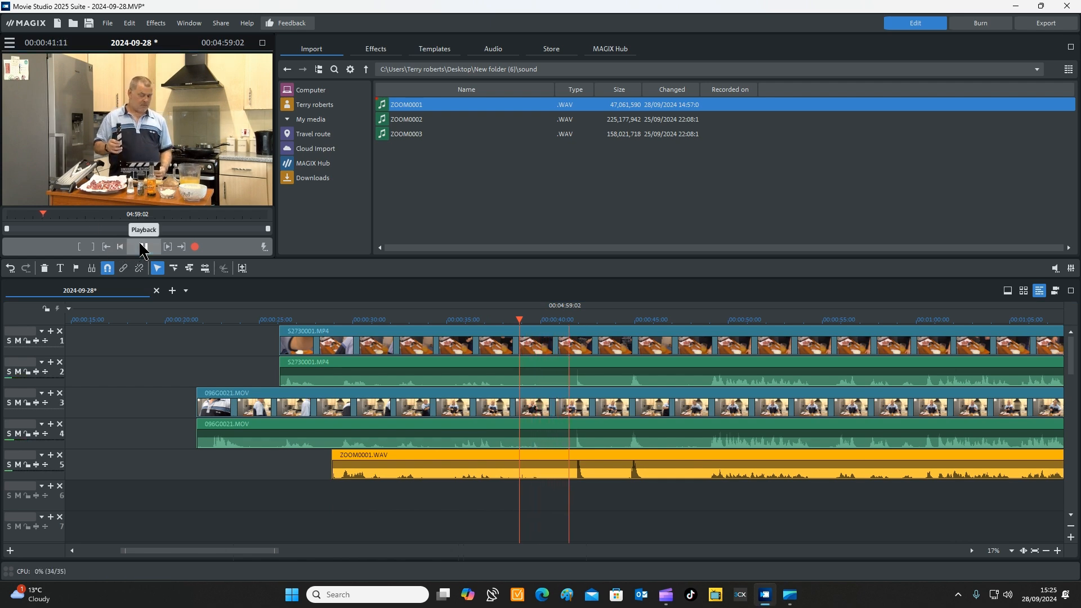
pyautogui.click(140, 247)
pyautogui.click(141, 246)
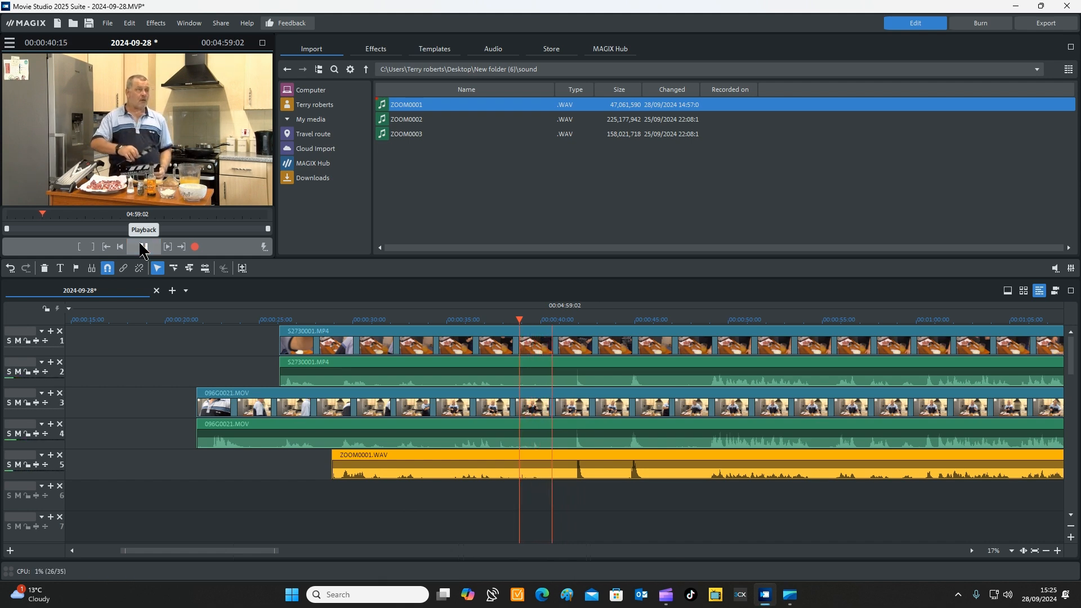
pyautogui.click(141, 248)
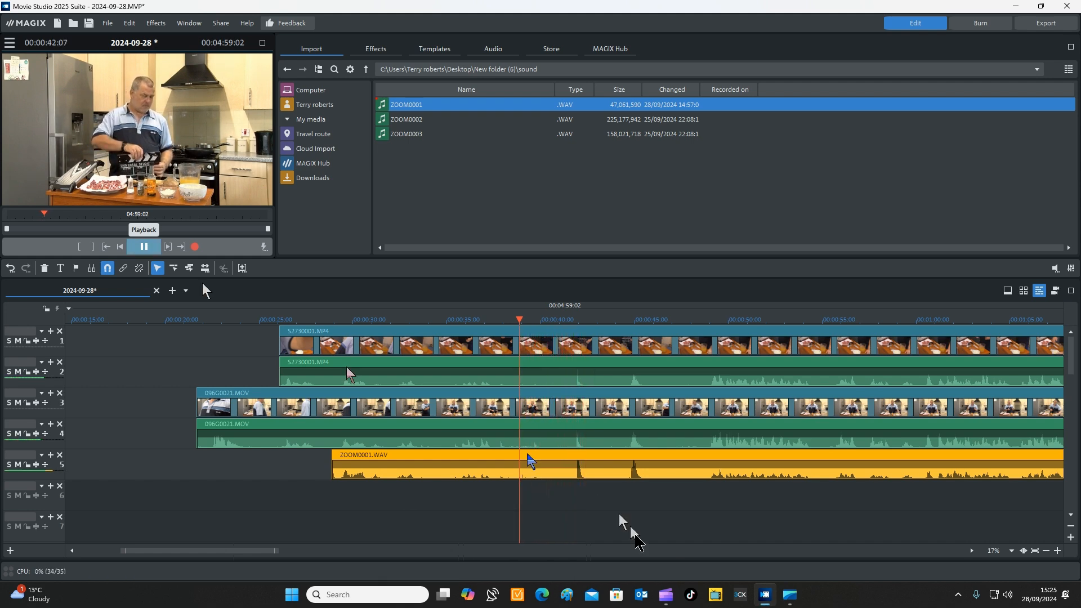
pyautogui.click(598, 523)
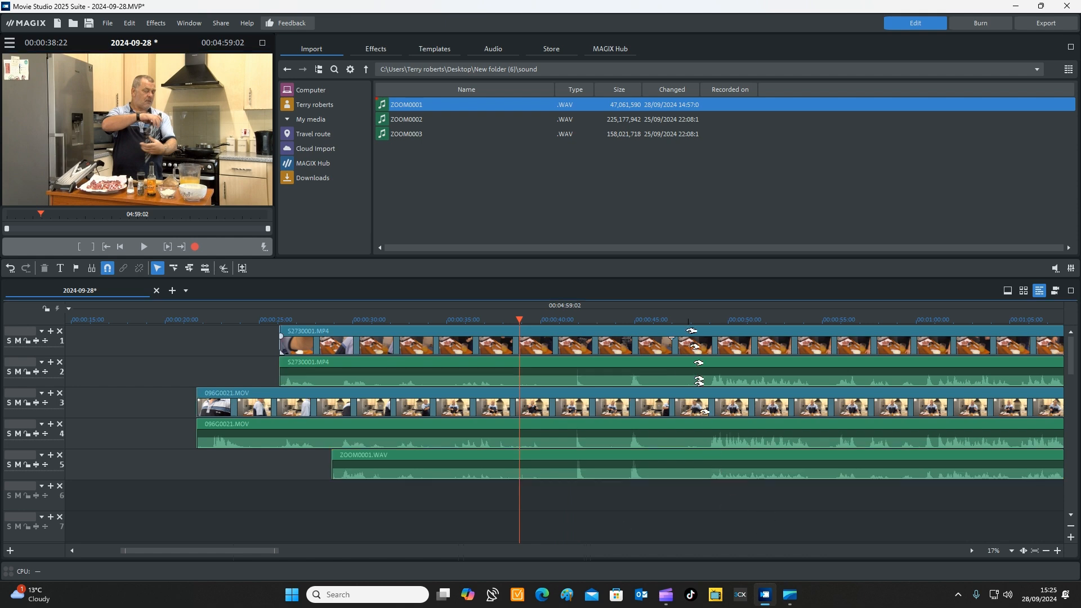
# Split the clips on all five tracks at 00:00:48:08 and delete the parts before the cut.
pyautogui.moveTo(693, 320); pyautogui.dragTo(702, 320)
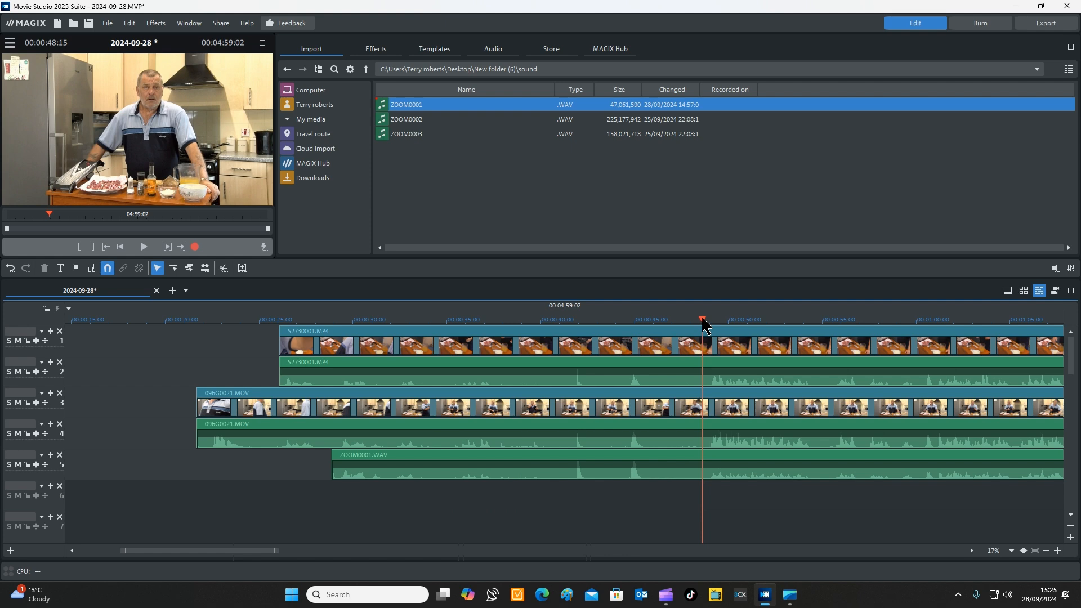
pyautogui.moveTo(703, 319); pyautogui.dragTo(698, 320)
pyautogui.moveTo(665, 521); pyautogui.dragTo(644, 298)
pyautogui.press('t')
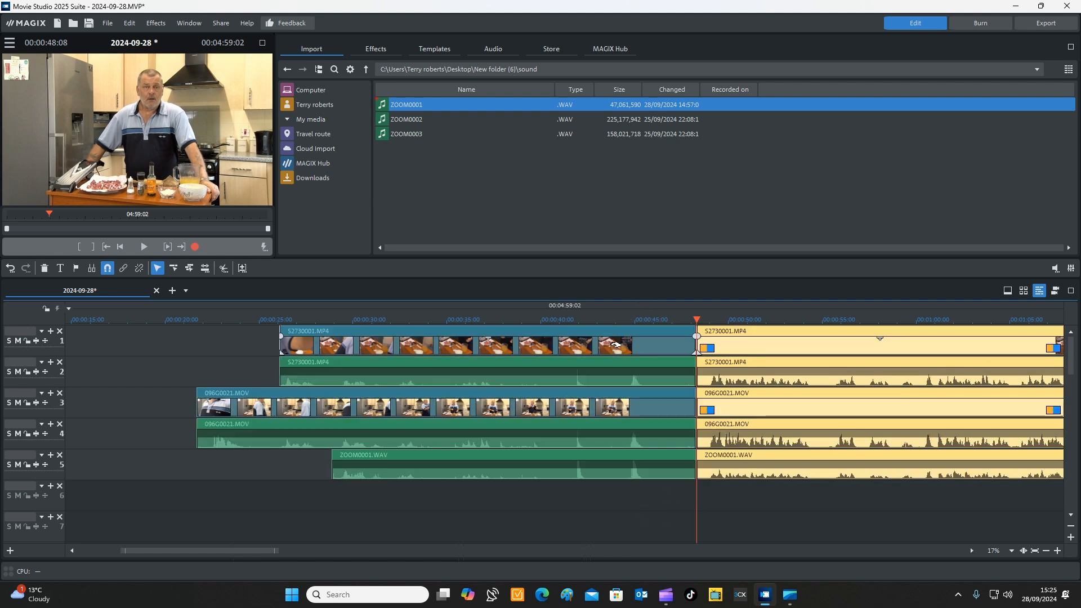
pyautogui.moveTo(647, 521); pyautogui.dragTo(627, 338)
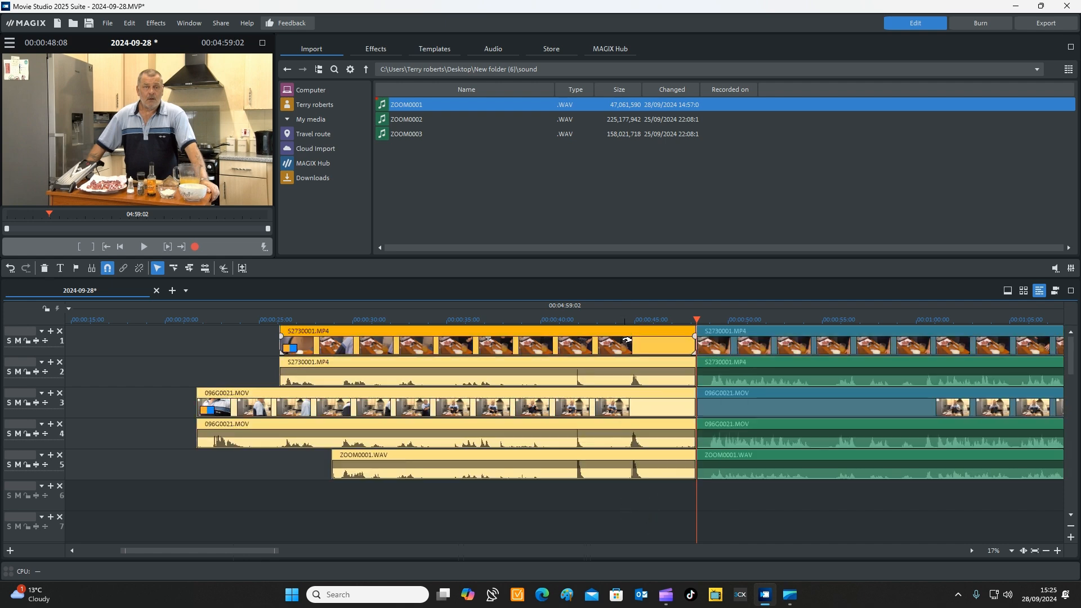
pyautogui.press('Delete')
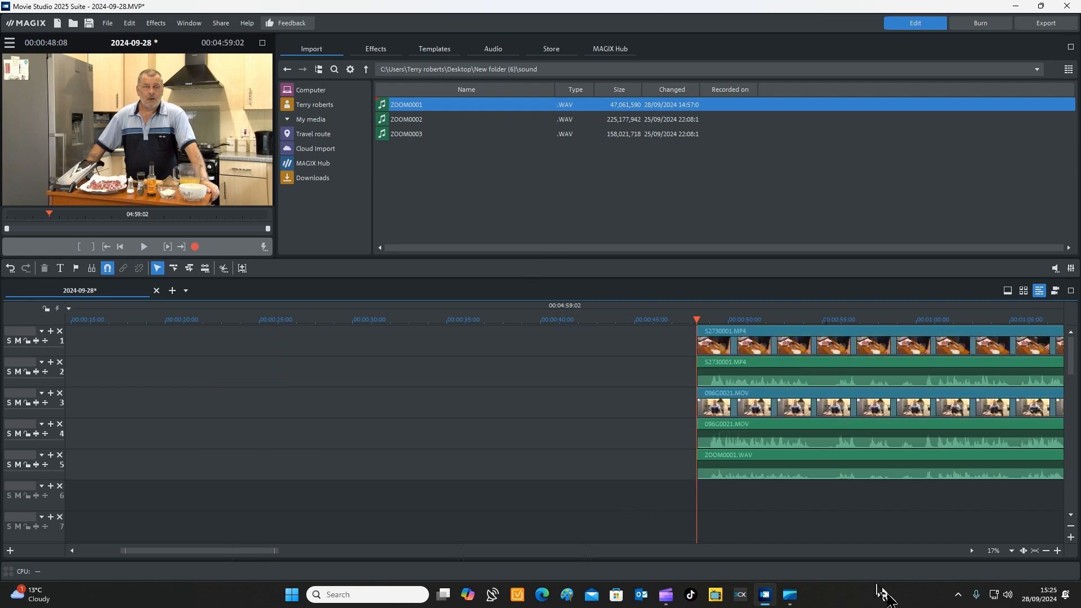
# Move all remaining clips together to begin about one second into the timeline and give them a fade-in of about 1.3 seconds.
pyautogui.moveTo(802, 529); pyautogui.dragTo(106, 348)
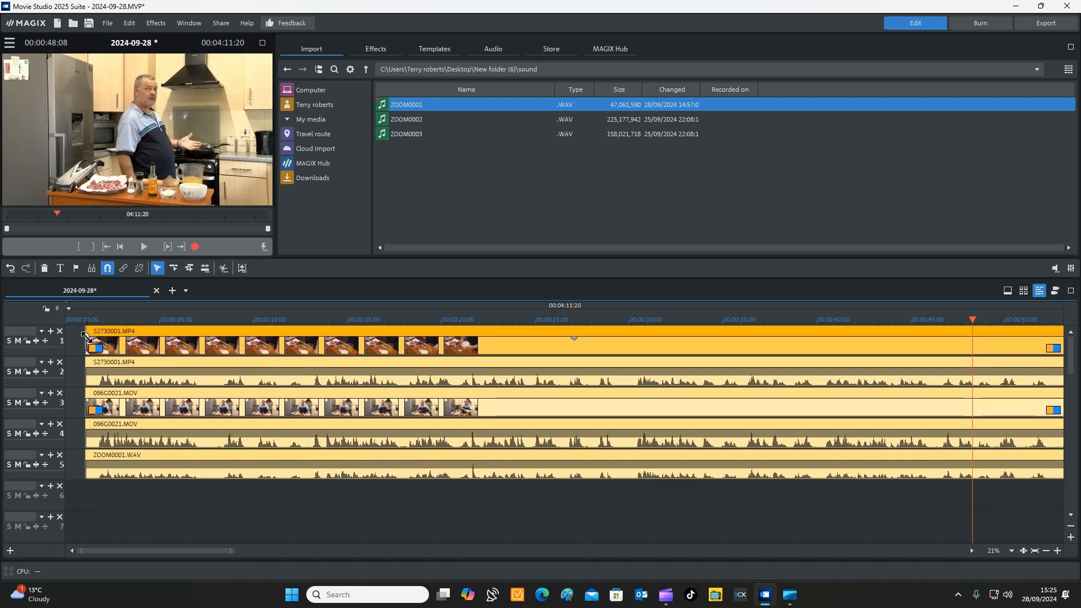
pyautogui.moveTo(86, 337); pyautogui.dragTo(111, 346)
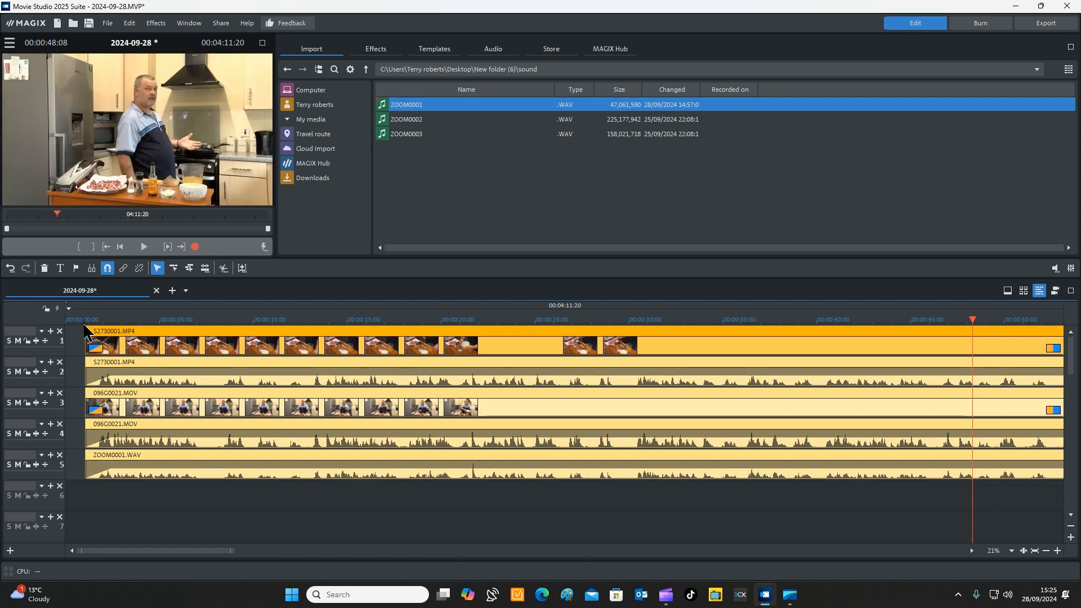
# Play the trimmed project from 00:00:00:13 to review the fade-in and the synchronised sound.
pyautogui.click(76, 321)
pyautogui.click(144, 247)
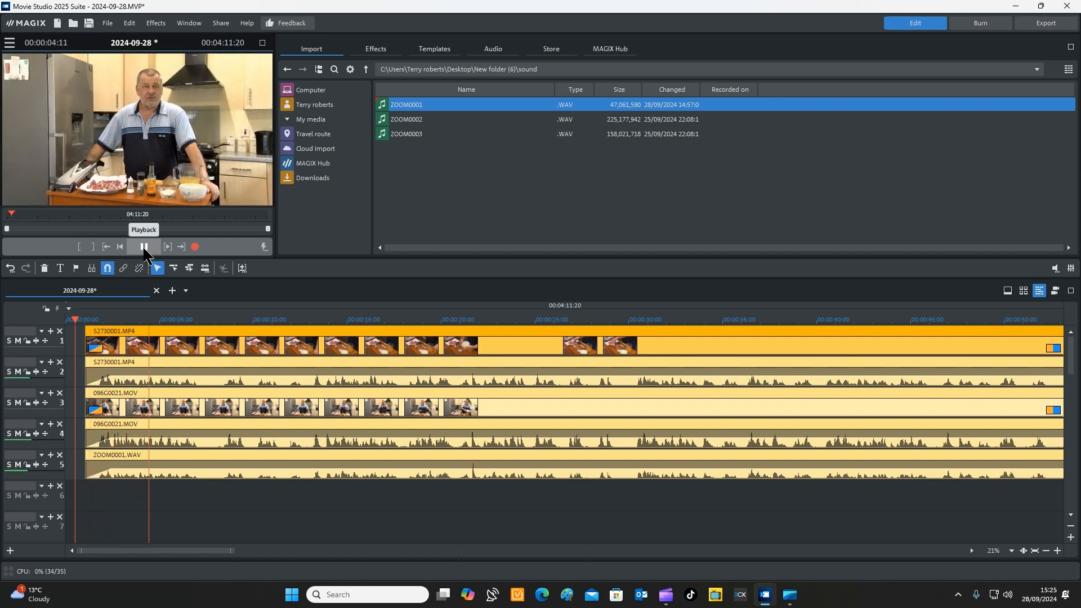
pyautogui.click(144, 247)
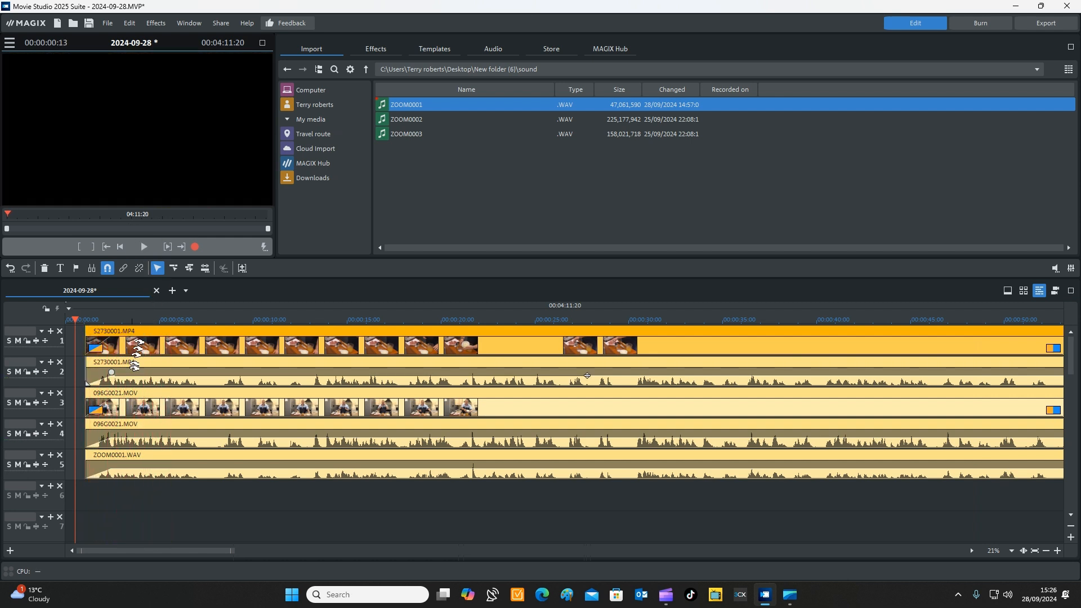
# Select the grouped video and audio clips of both cameras on tracks 1 to 4 and ungroup them.
pyautogui.click(193, 503)
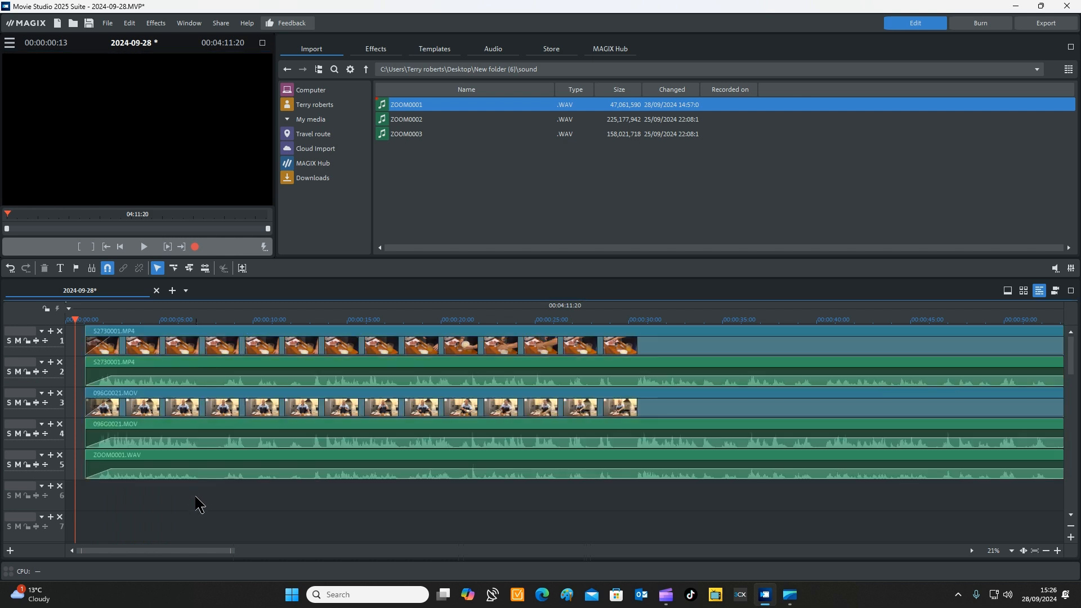
pyautogui.click(145, 458)
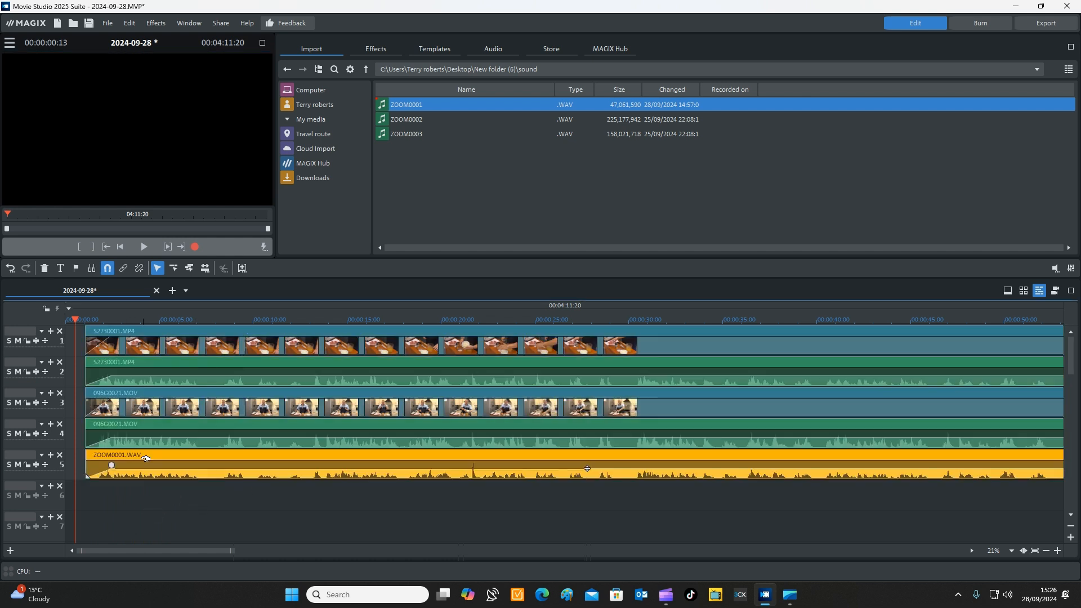
pyautogui.click(154, 426)
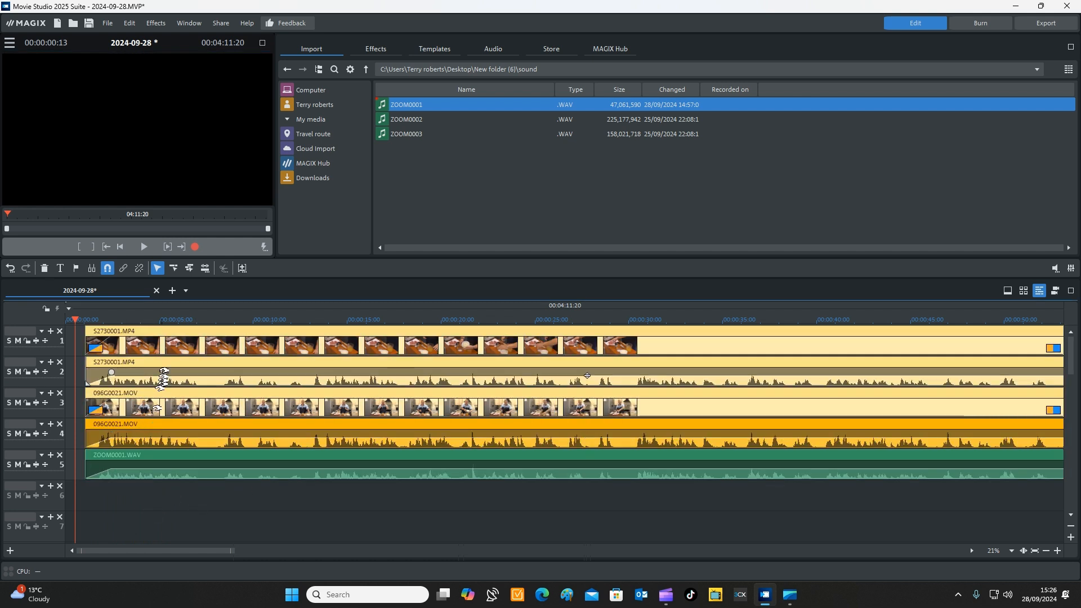
pyautogui.moveTo(164, 366); pyautogui.dragTo(165, 389)
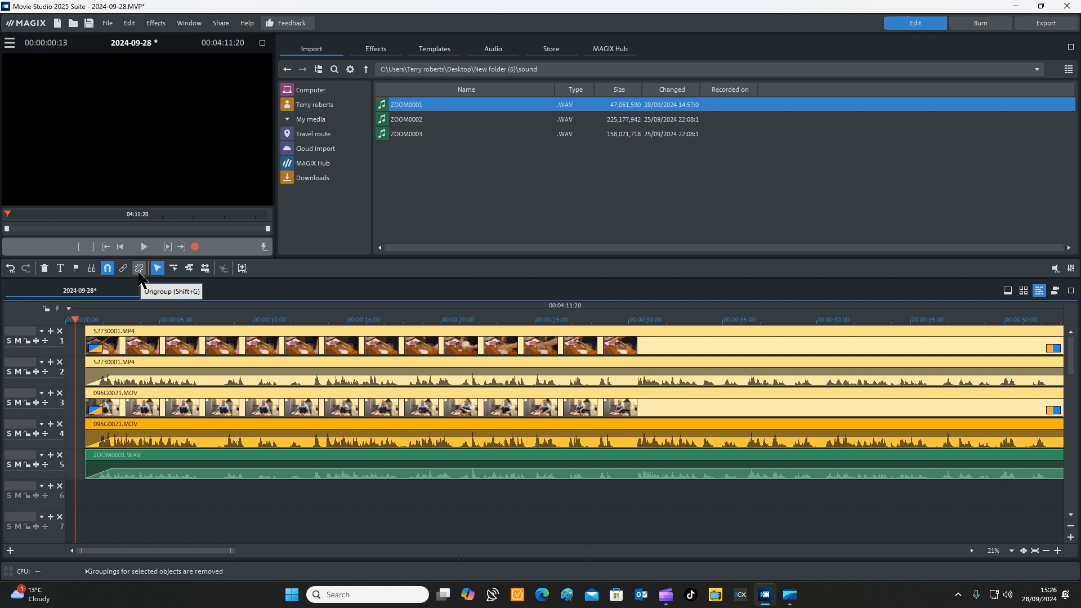
pyautogui.click(140, 275)
pyautogui.click(139, 269)
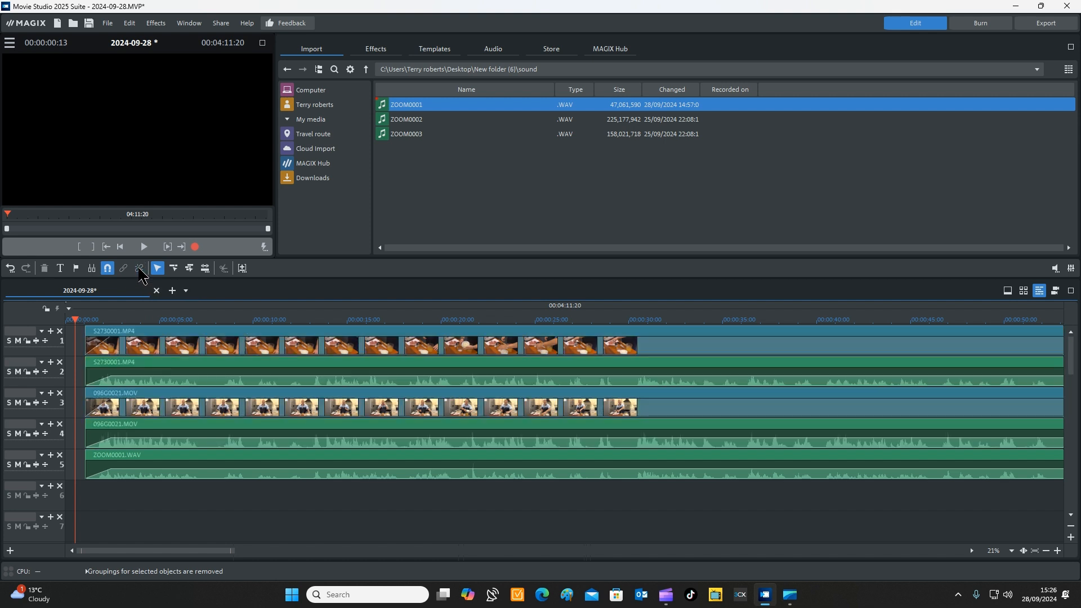
# Delete the cameras' own audio clips, S2730001.MP4 on track 2 and 096G0021.MOV on track 4, keeping both video clips.
pyautogui.click(172, 359)
pyautogui.click(172, 334)
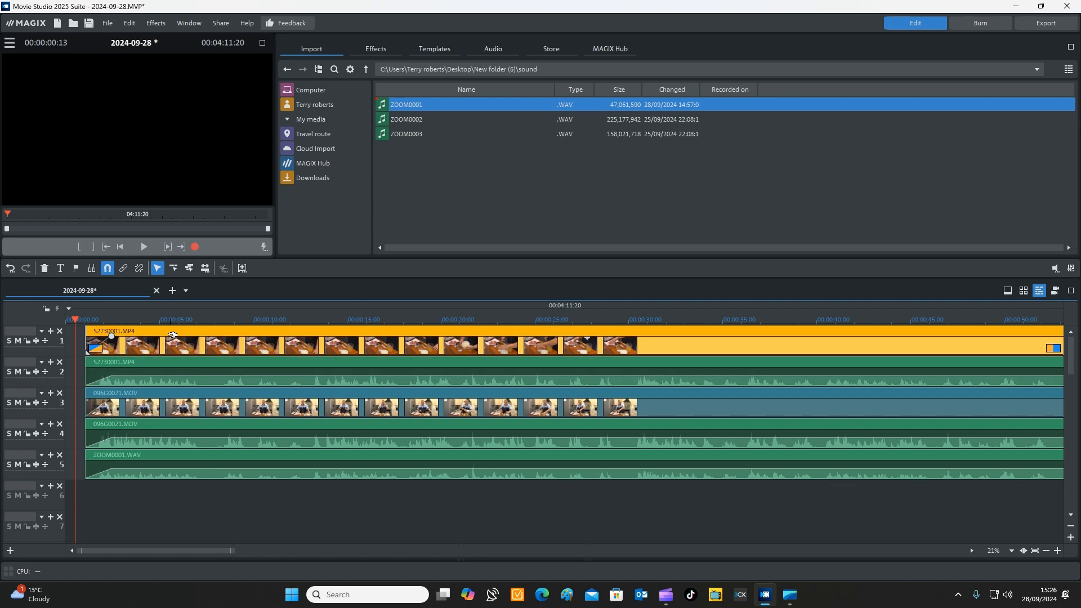
pyautogui.click(170, 405)
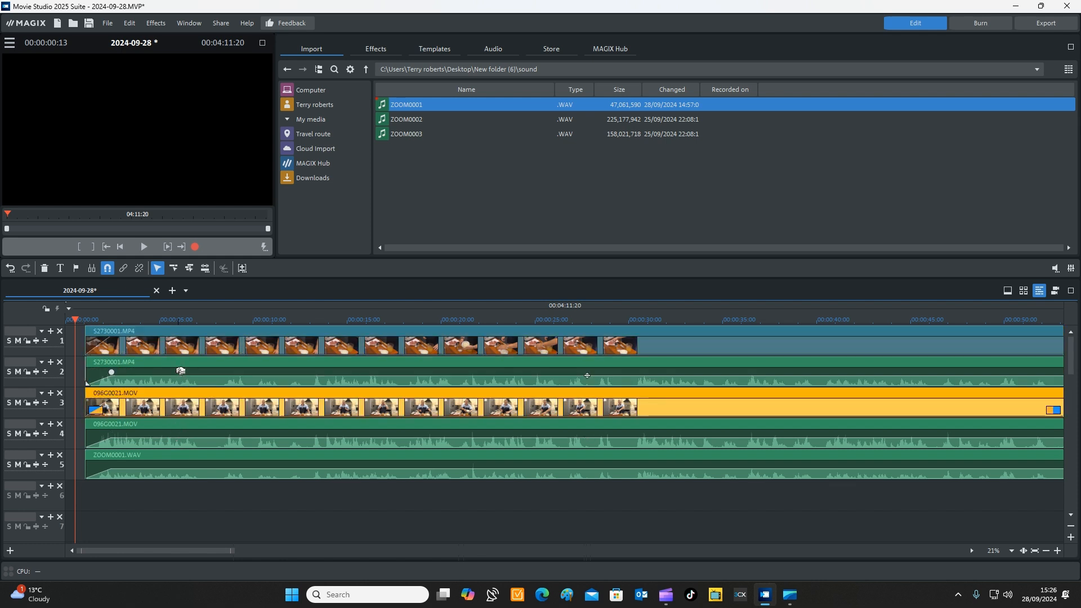
pyautogui.click(183, 377)
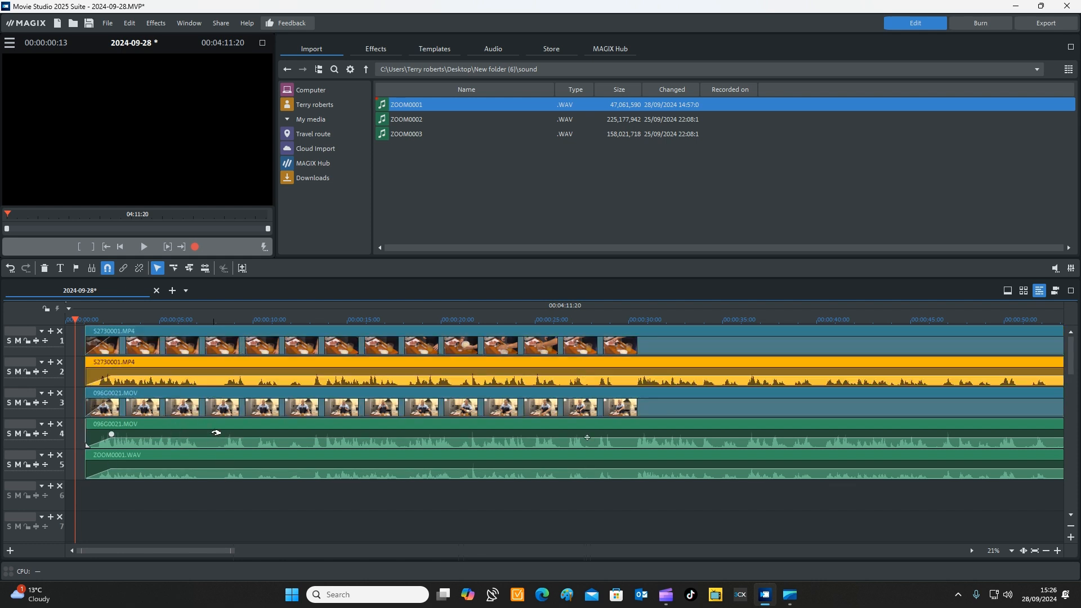
pyautogui.click(216, 433)
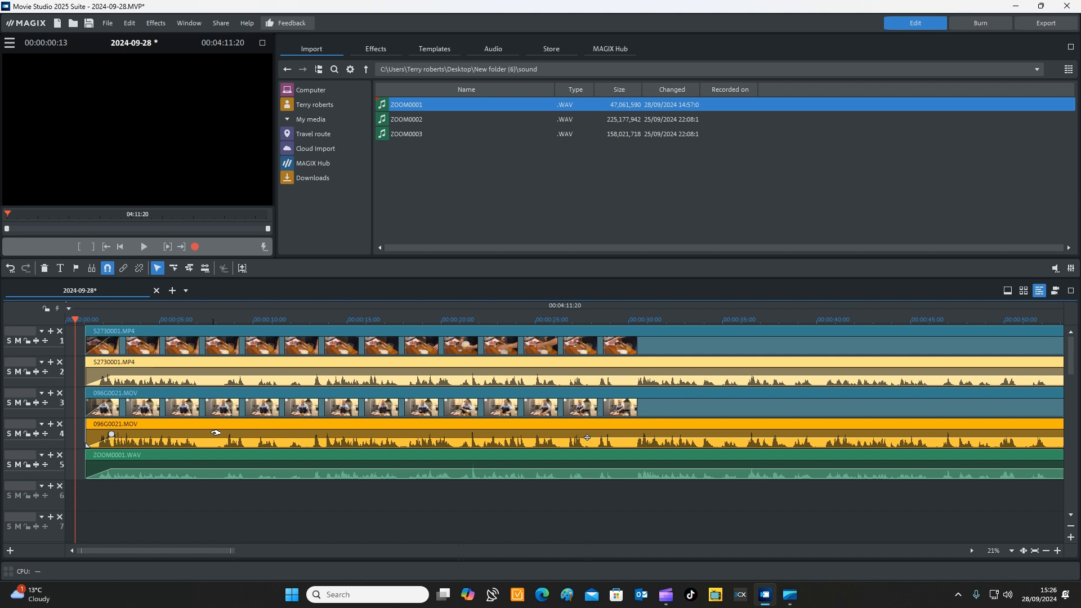
pyautogui.press('Delete')
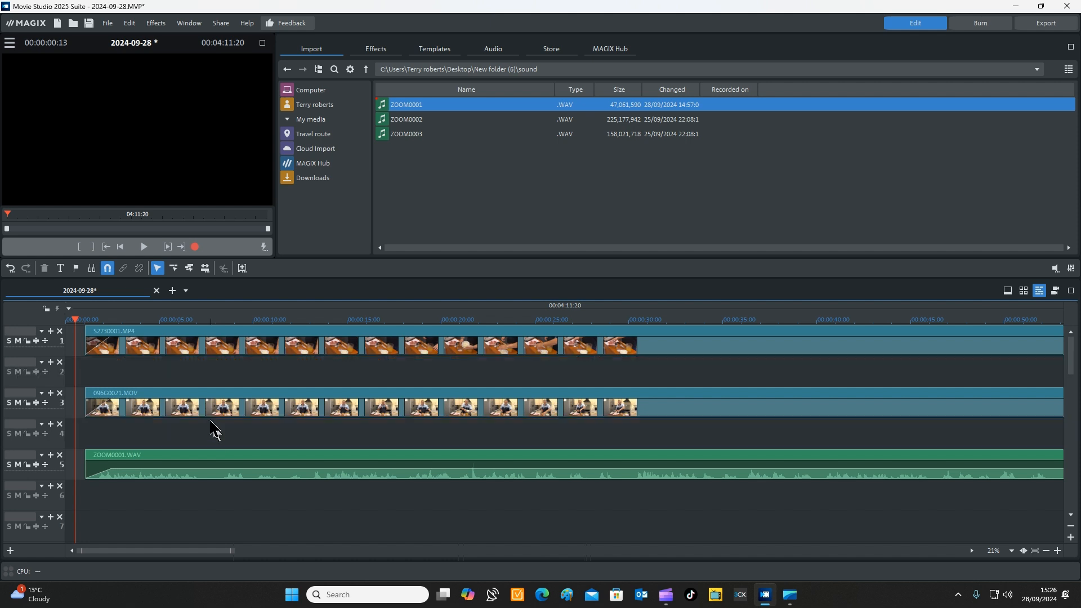
# Move the 096G0021.MOV video up to track 2 and ZOOM0001.WAV up to track 3, and play the opening to check them.
pyautogui.moveTo(129, 393); pyautogui.dragTo(130, 369)
pyautogui.moveTo(128, 450); pyautogui.dragTo(133, 414)
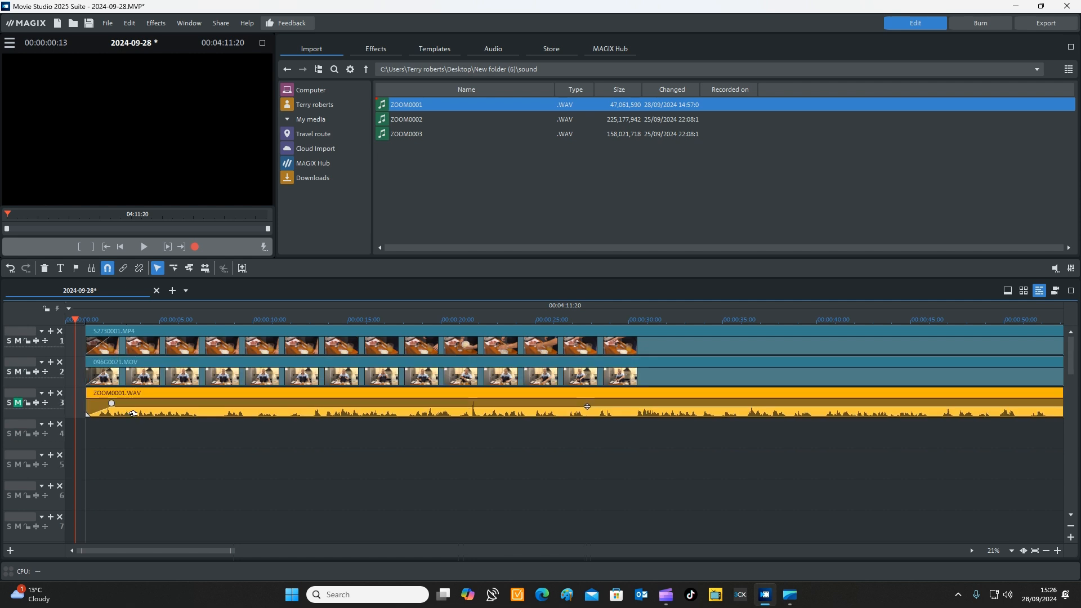
pyautogui.click(145, 248)
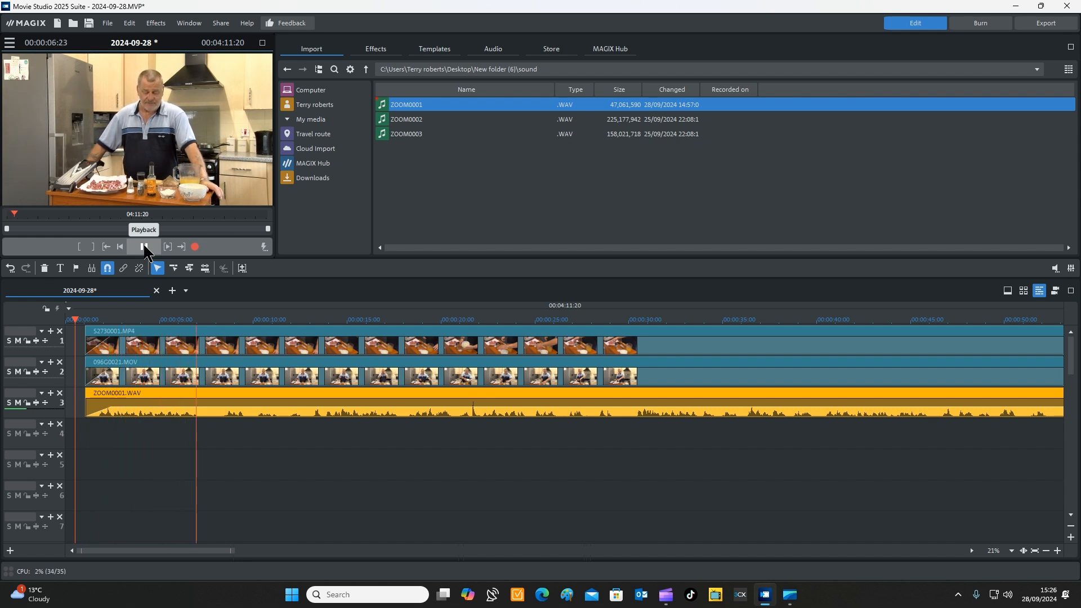
pyautogui.click(145, 248)
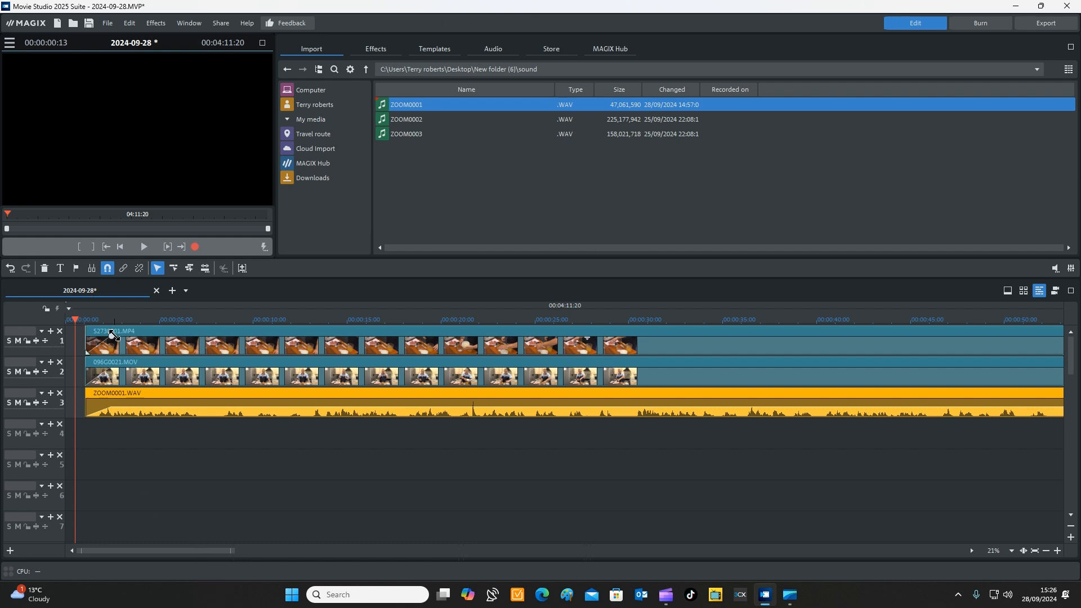
# Split the 096G0021.MOV video on track 2 at 00:00:03:20.
pyautogui.moveTo(120, 322); pyautogui.dragTo(139, 338)
pyautogui.click(129, 330)
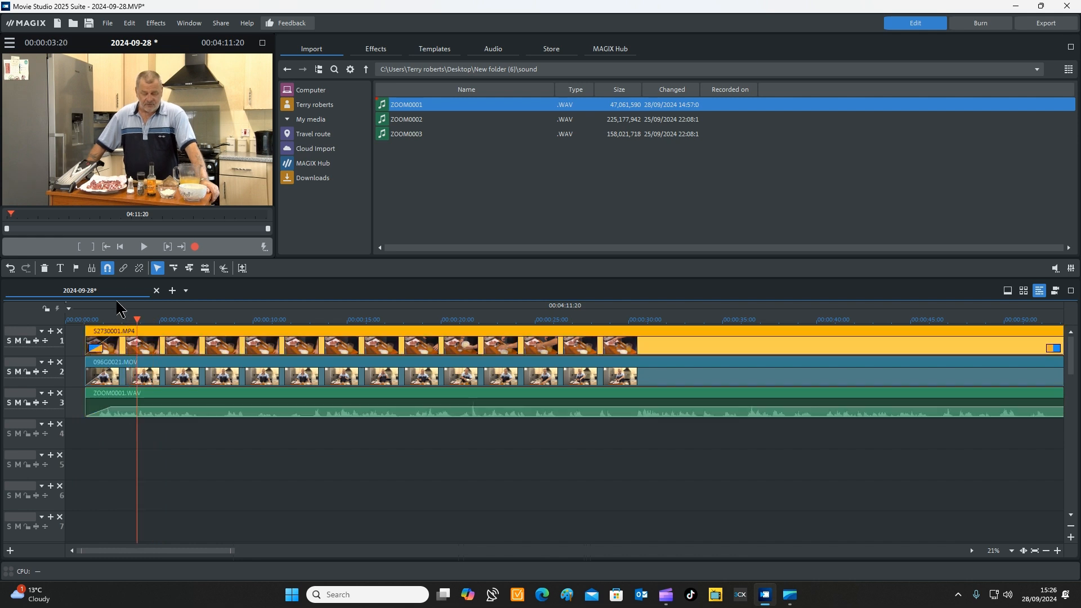
pyautogui.click(125, 366)
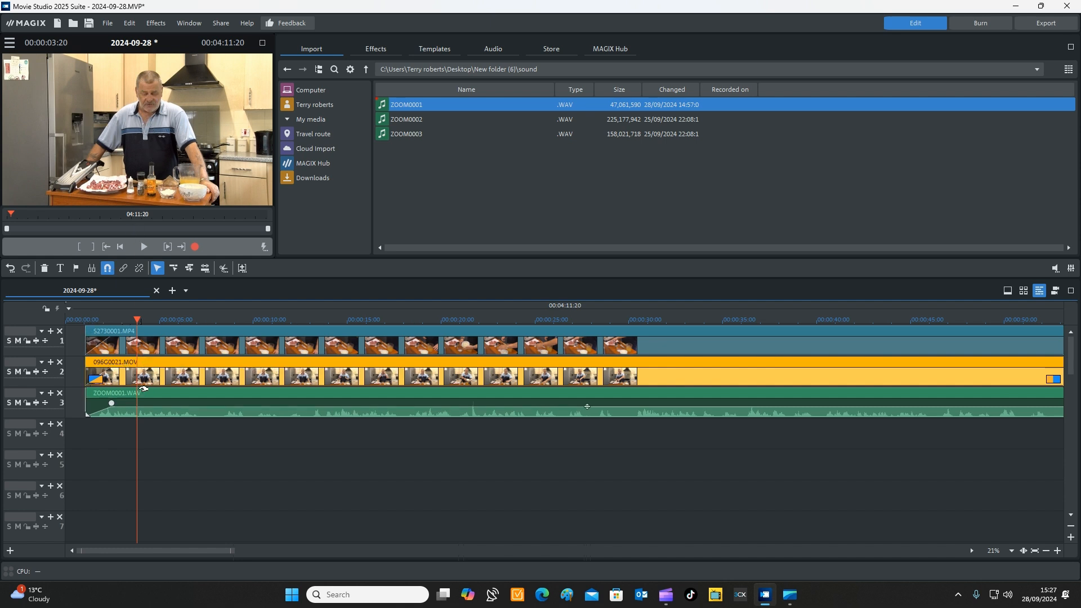
pyautogui.press('t')
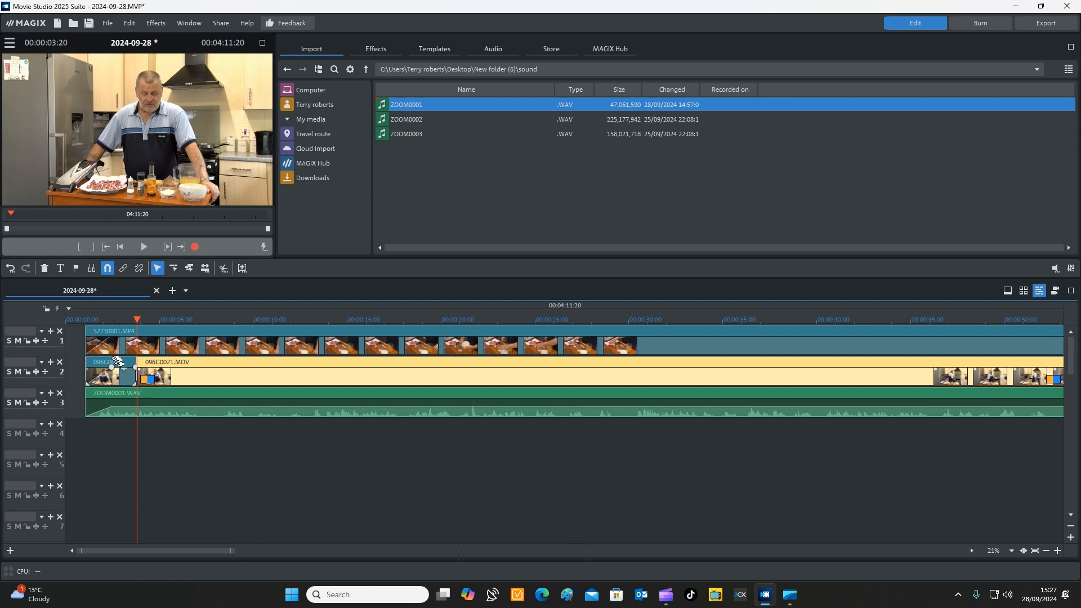
# Apply a Section crop about 2368 pixels wide around the cook to the first piece of 096G0021.MOV, and compare it with the neighbouring clips.
pyautogui.click(117, 366)
pyautogui.click(111, 320)
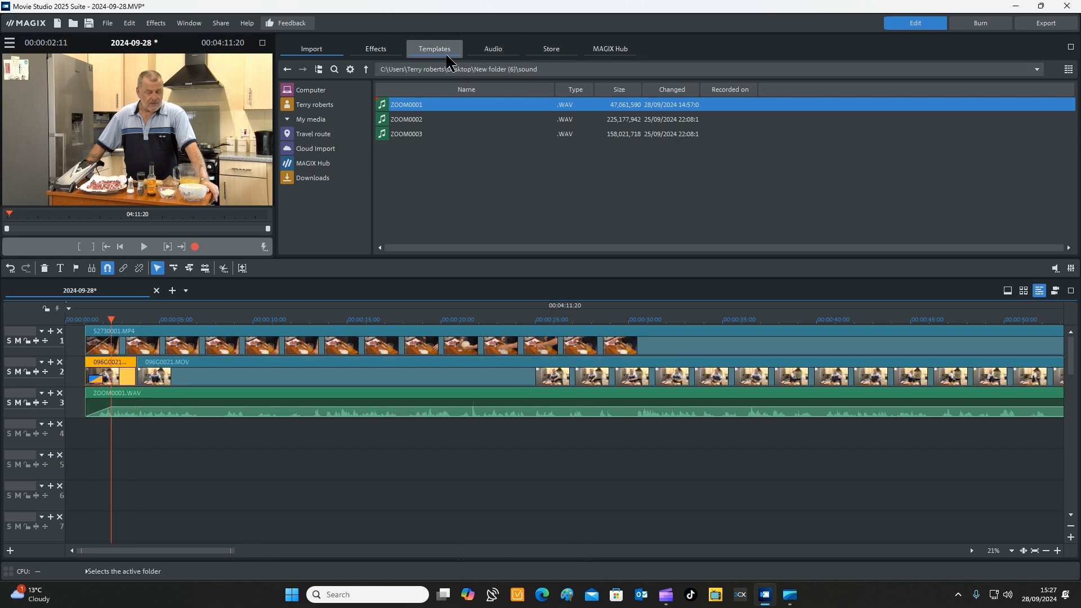
pyautogui.click(379, 49)
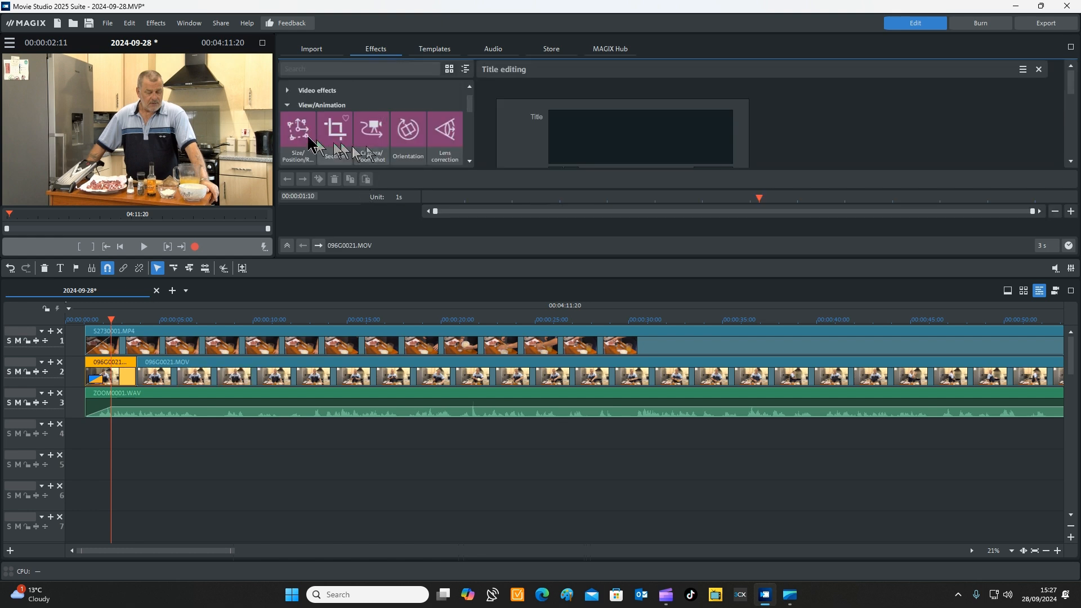
pyautogui.click(336, 140)
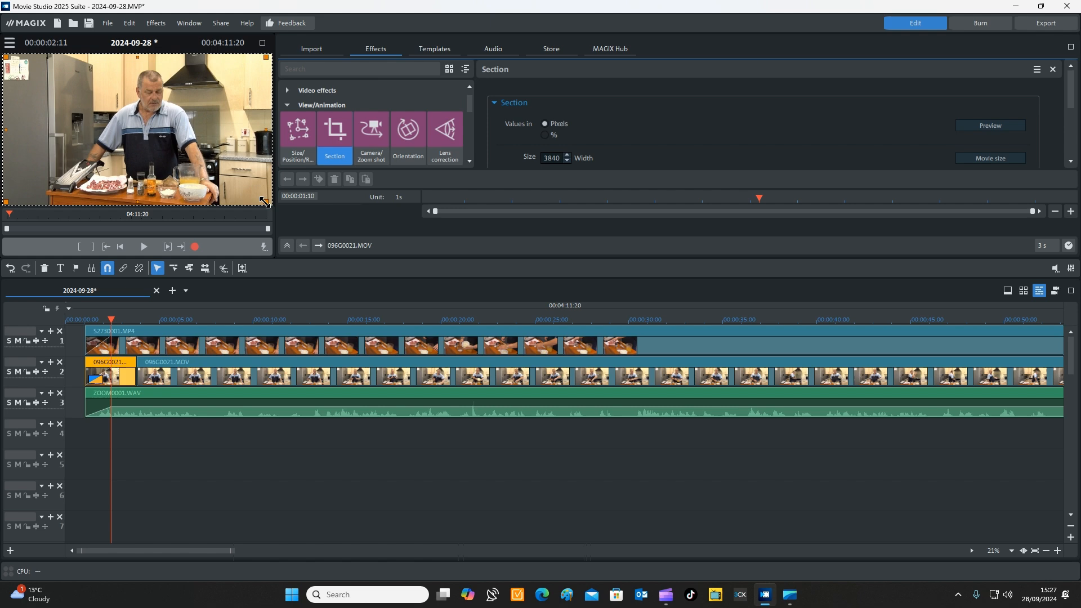
pyautogui.moveTo(265, 202); pyautogui.dragTo(175, 106)
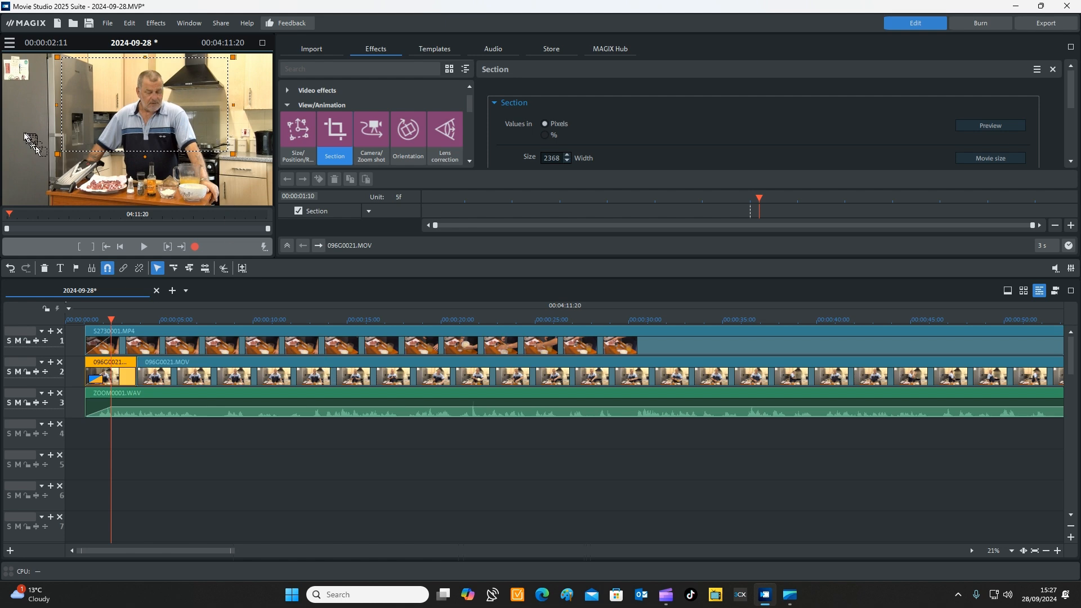
pyautogui.click(230, 335)
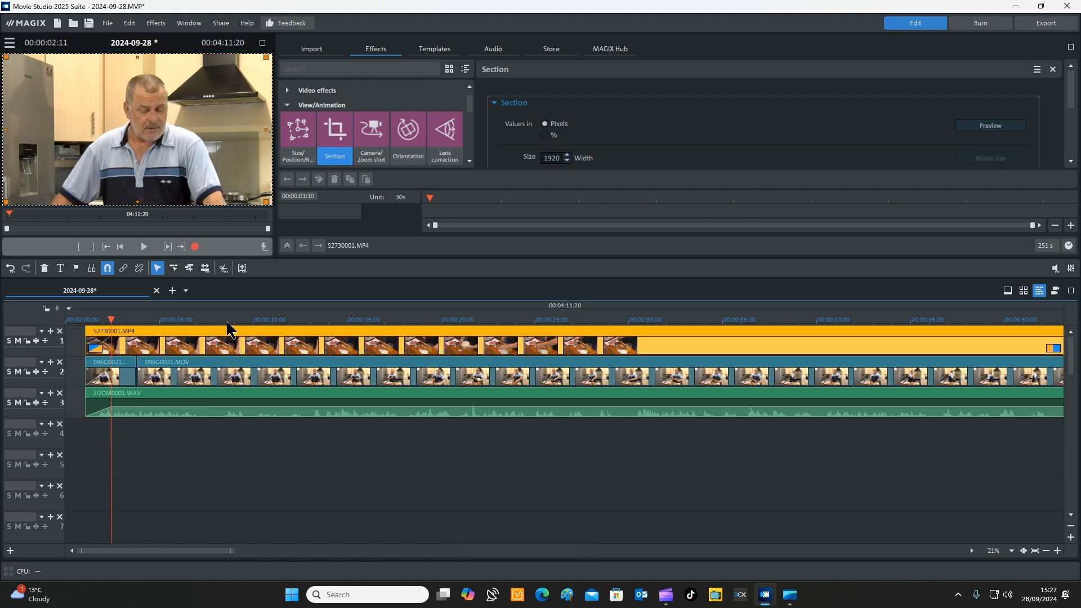
pyautogui.click(231, 373)
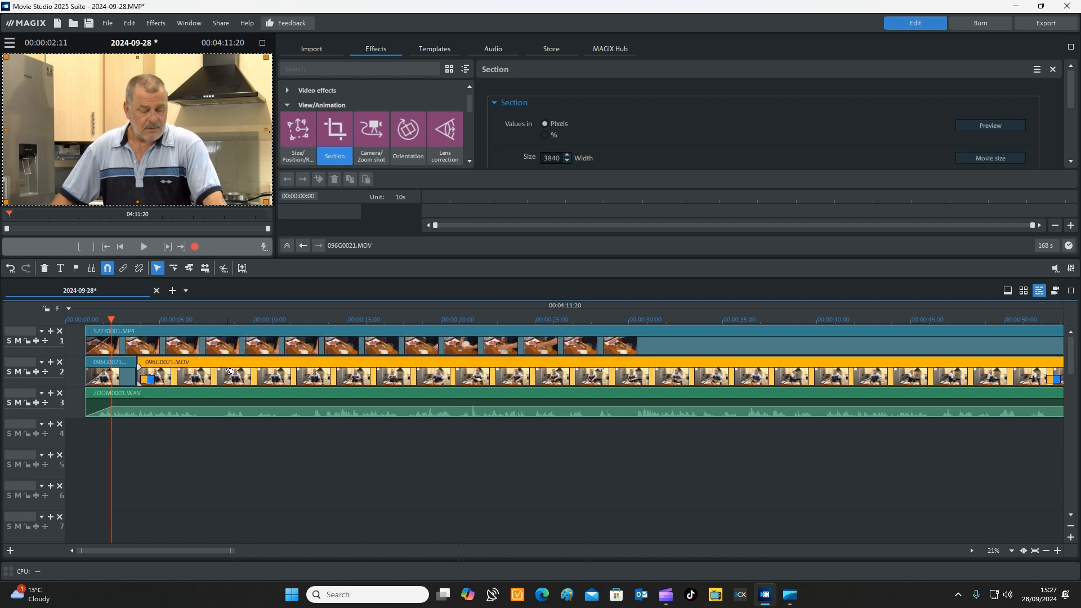
pyautogui.click(113, 369)
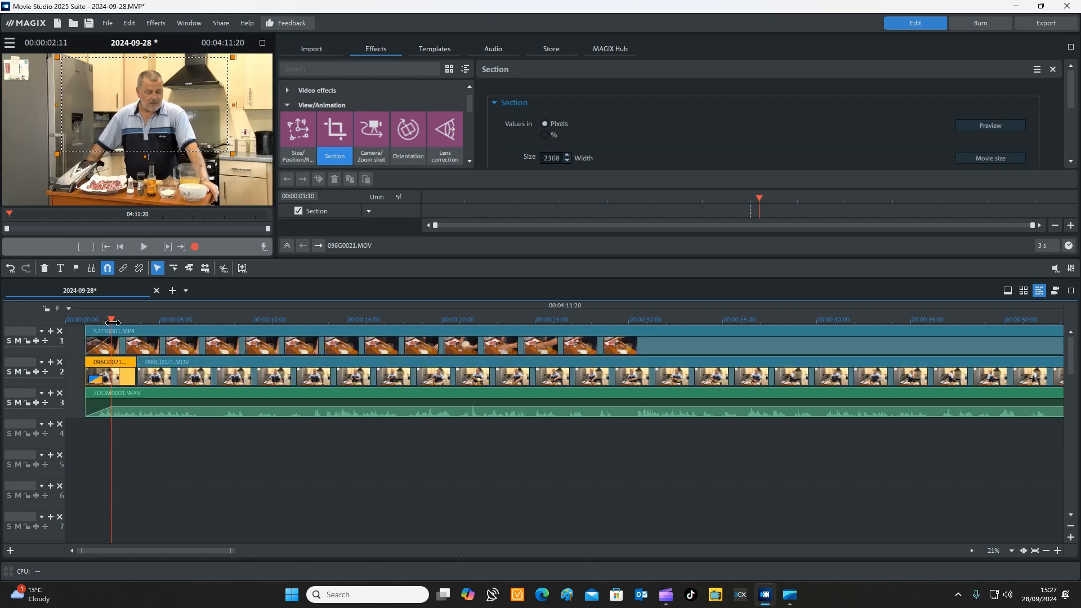
# Enlarge and reposition the Section crop on the first 096G0021.MOV piece to about 2674 pixels wide, framing the cook and worktop.
pyautogui.click(113, 322)
pyautogui.moveTo(157, 99); pyautogui.dragTo(157, 97)
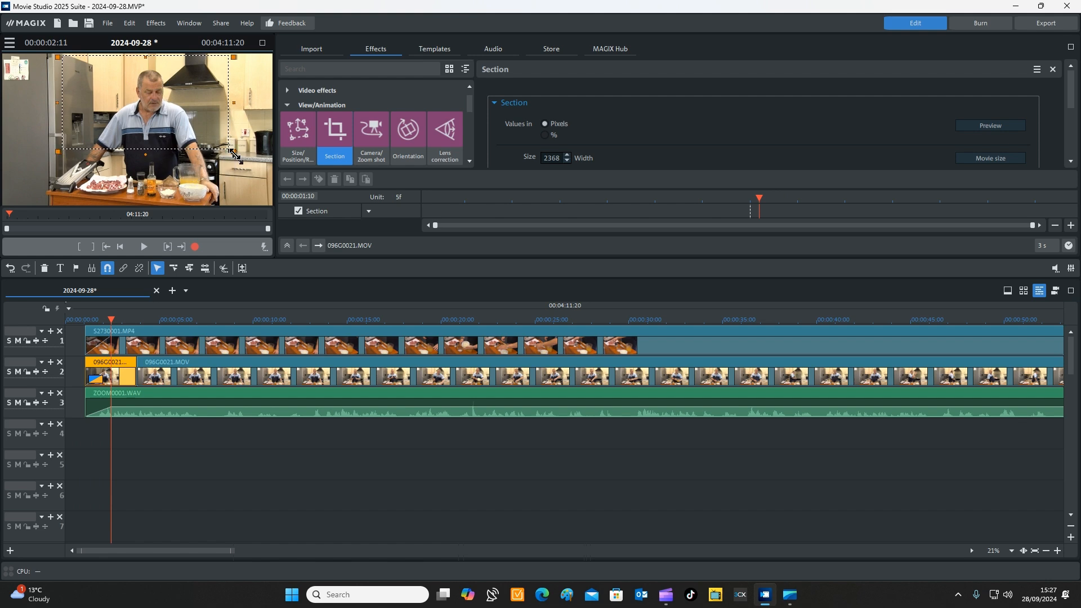
pyautogui.moveTo(232, 150); pyautogui.dragTo(262, 168)
pyautogui.moveTo(203, 97); pyautogui.dragTo(183, 95)
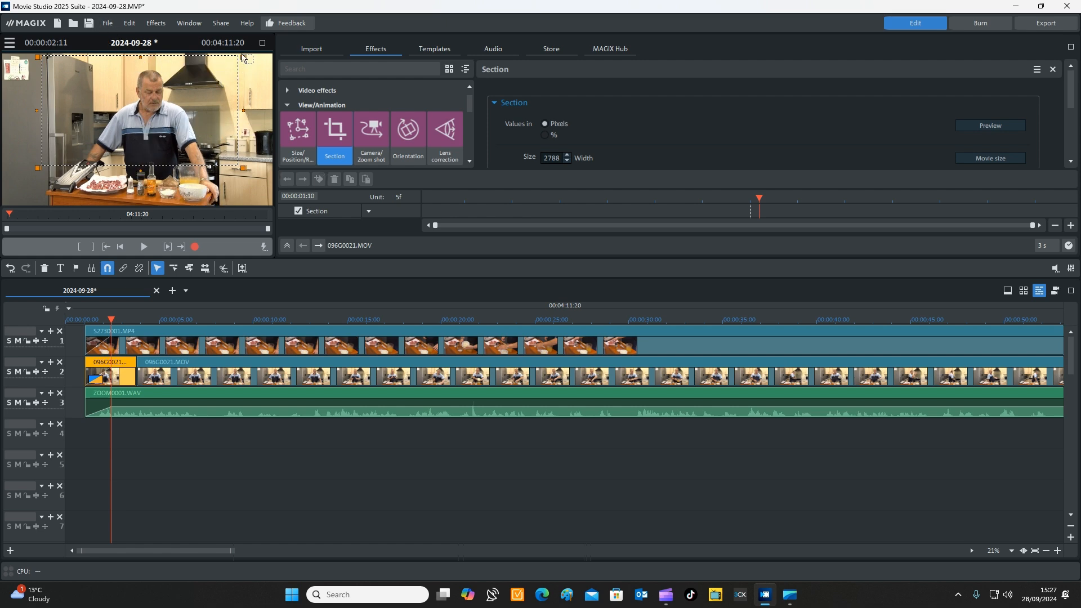
pyautogui.moveTo(243, 57); pyautogui.dragTo(210, 87)
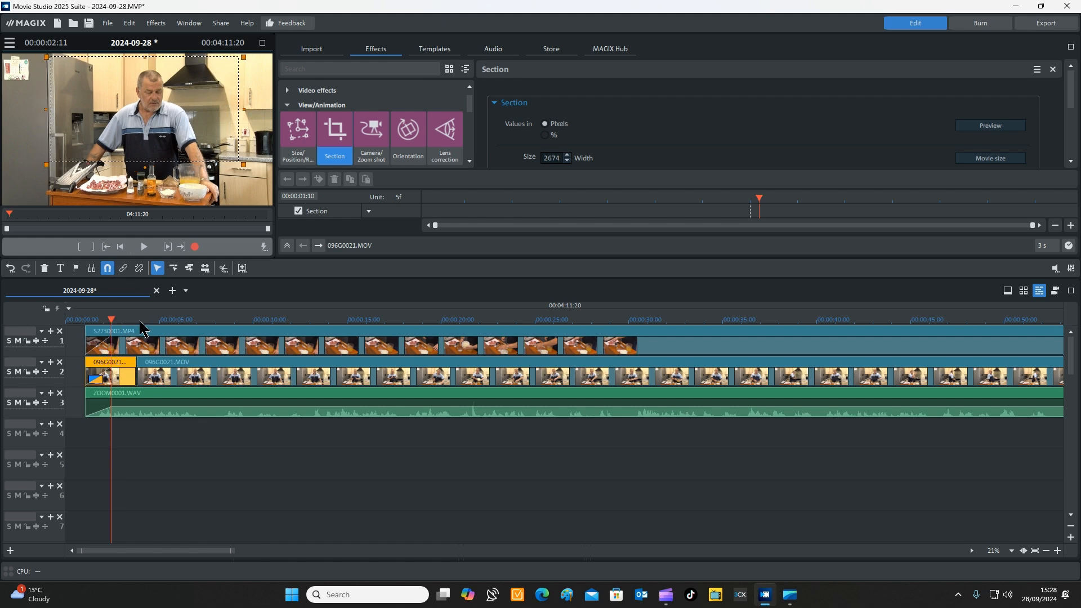
# Split the S2730001.MP4 video on track 1 at 00:00:03:20 and delete the part before the cut.
pyautogui.moveTo(136, 320); pyautogui.dragTo(136, 322)
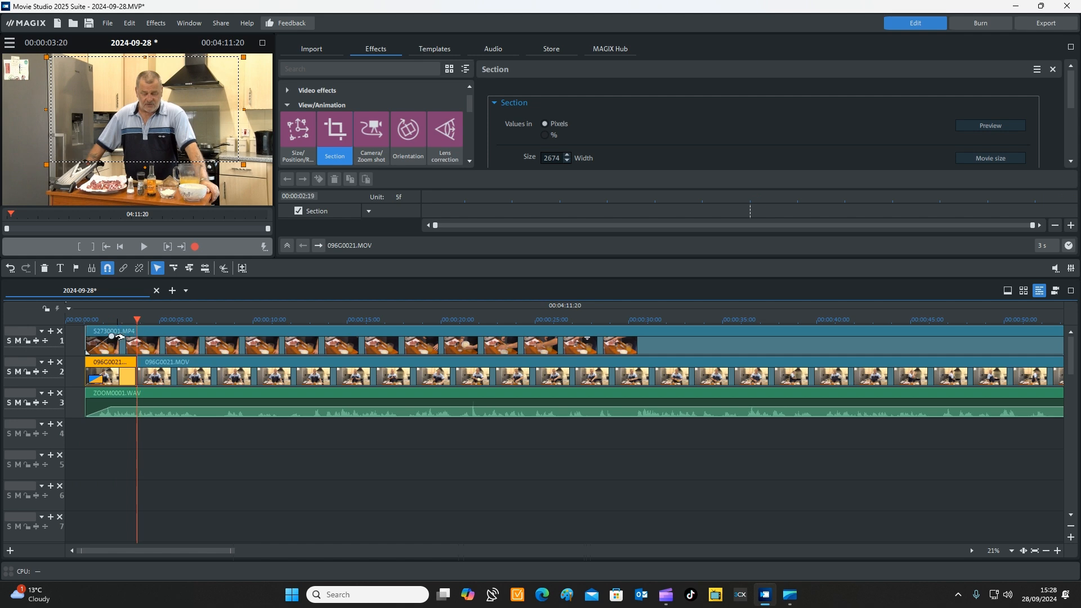
pyautogui.click(120, 337)
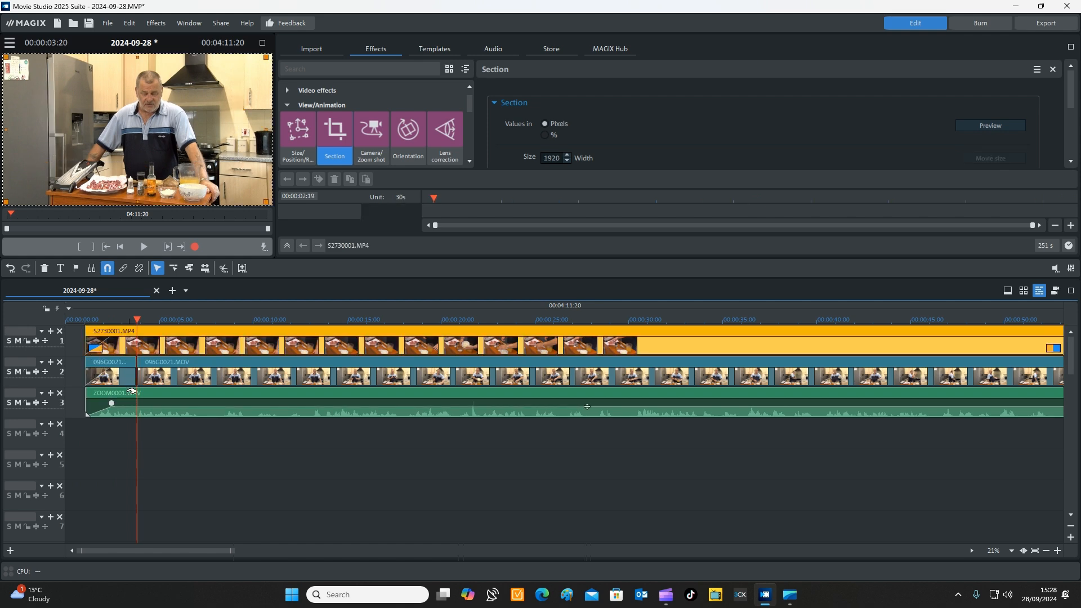
pyautogui.press('t')
pyautogui.click(93, 344)
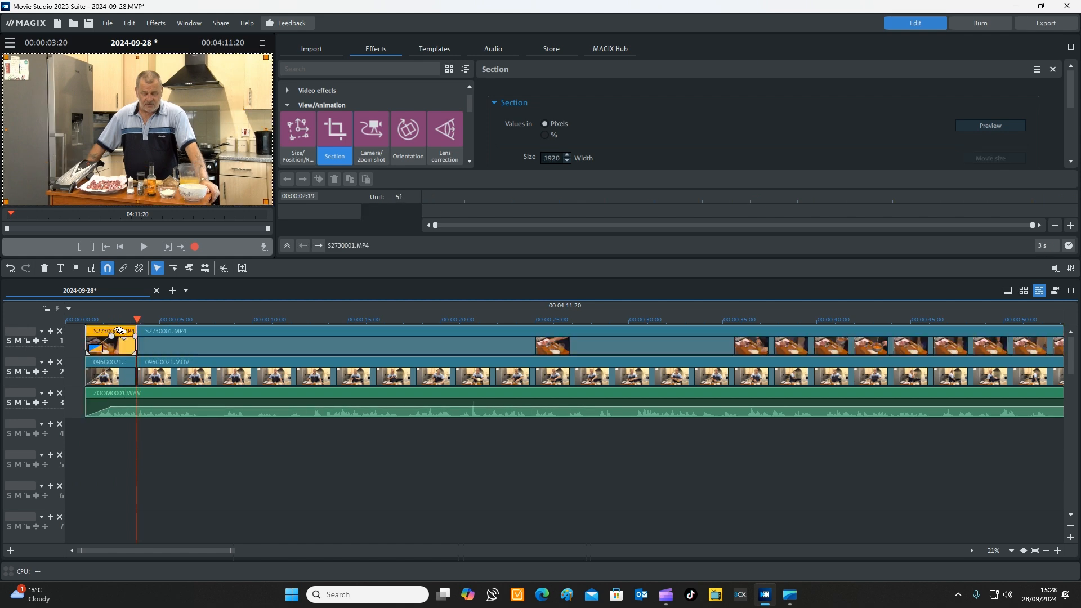
pyautogui.press('Delete')
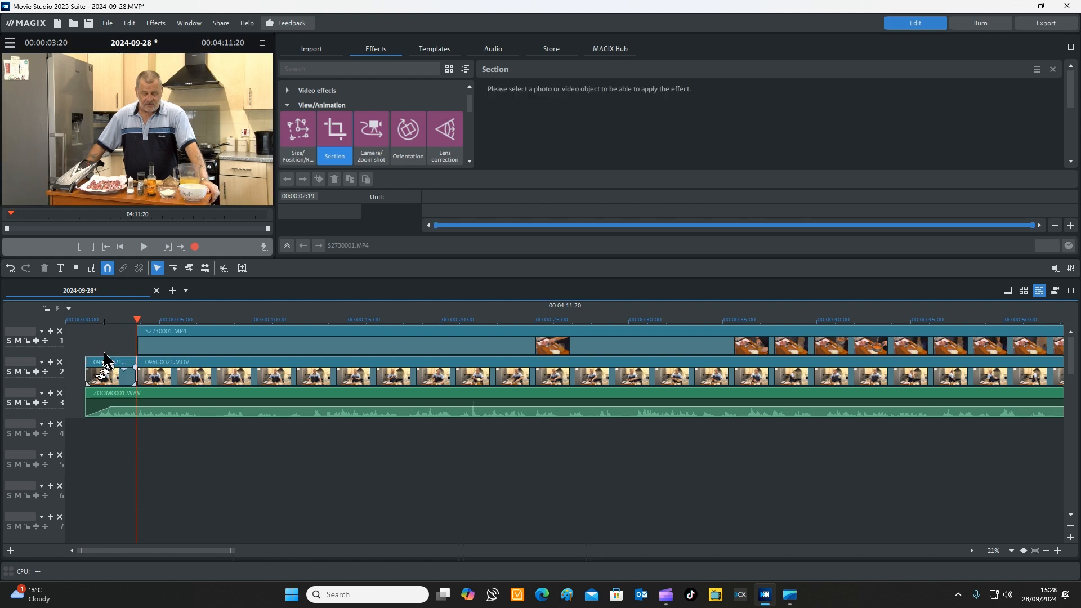
# Play the project from 00:00:01:01 to review the opening shot and its change of framing.
pyautogui.click(85, 320)
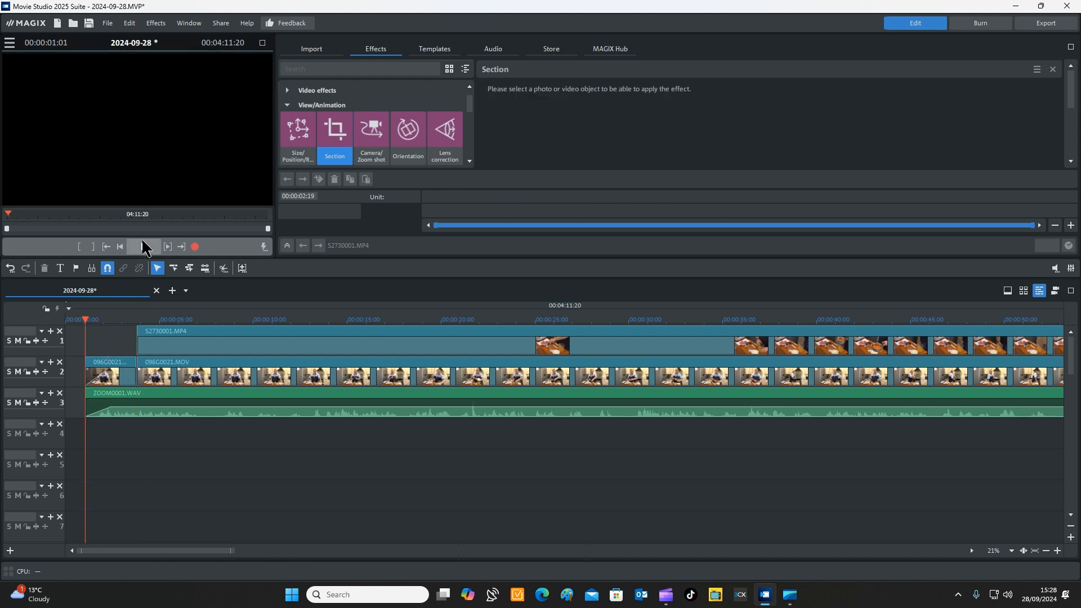
pyautogui.click(150, 251)
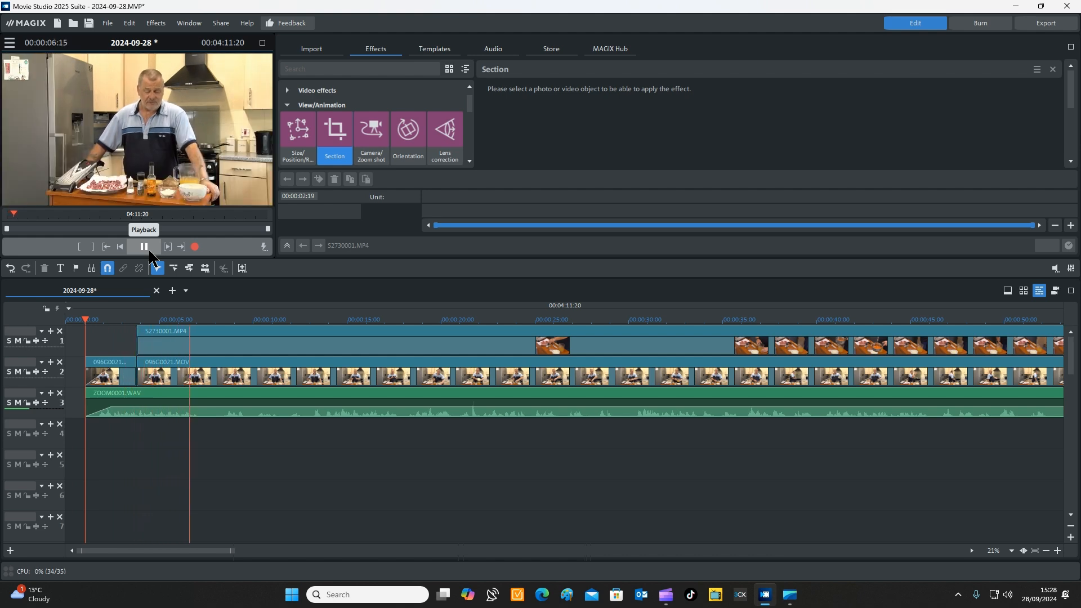
pyautogui.click(147, 250)
# Split both video clips on tracks 1 and 2 at 00:00:18:14 and again at 00:00:21:08.
pyautogui.moveTo(195, 328); pyautogui.dragTo(419, 384)
pyautogui.click(425, 336)
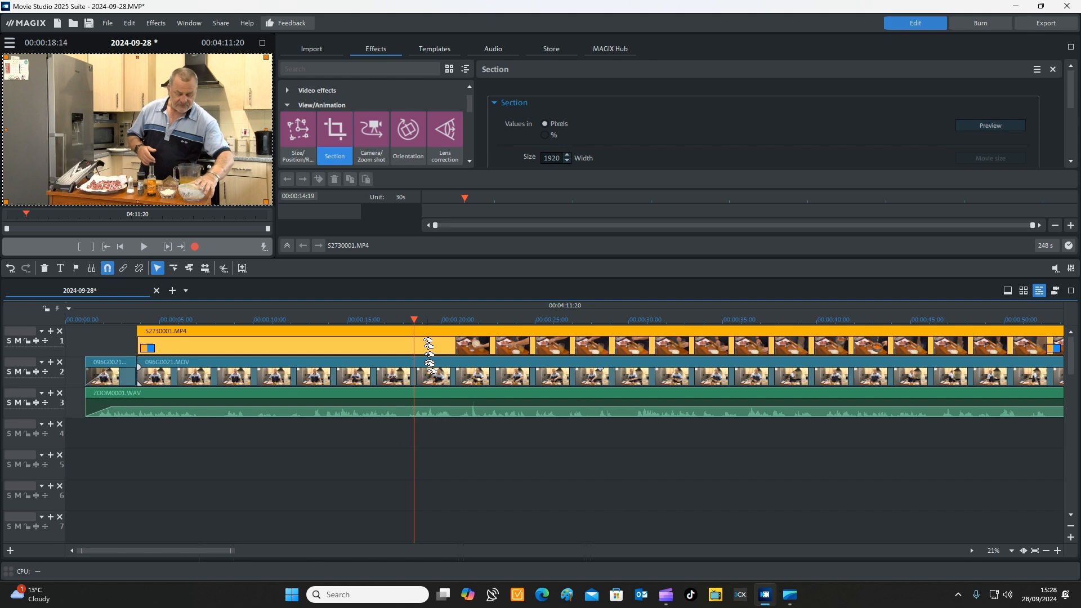
pyautogui.click(440, 379)
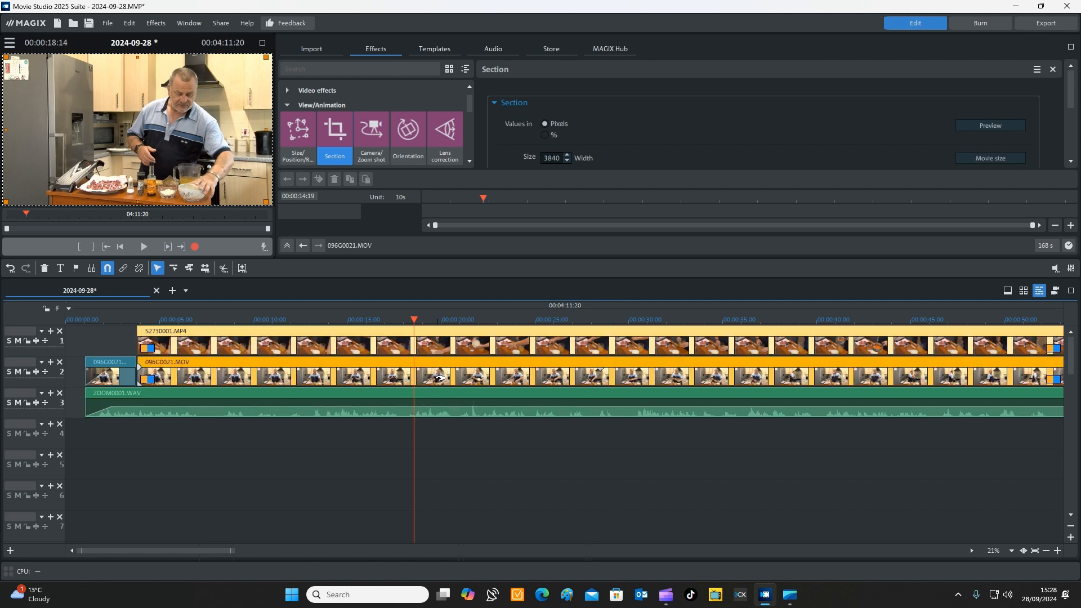
pyautogui.press('t')
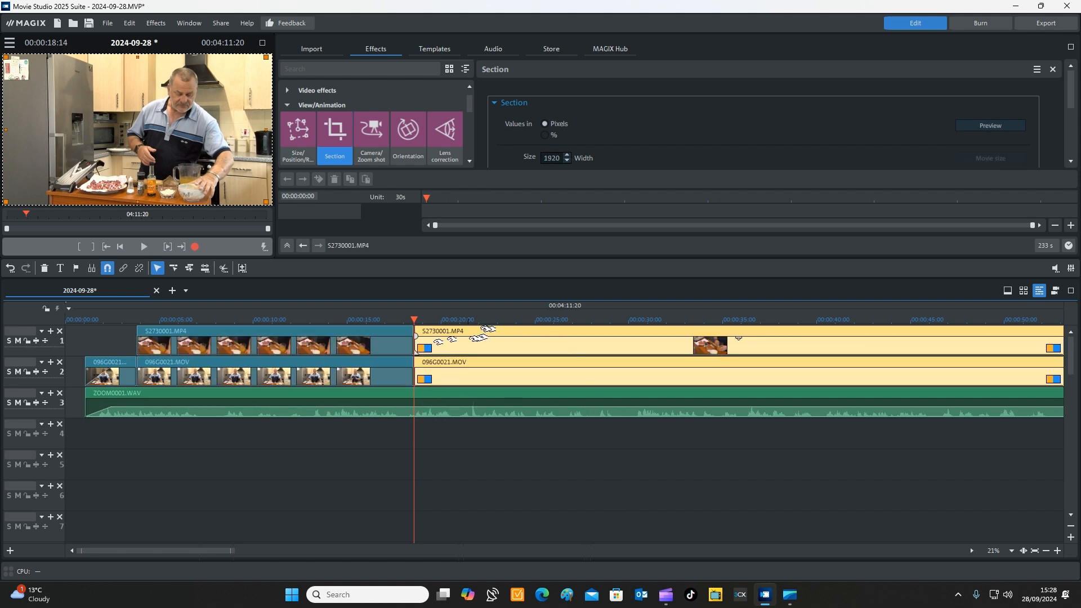
pyautogui.moveTo(418, 316); pyautogui.dragTo(466, 321)
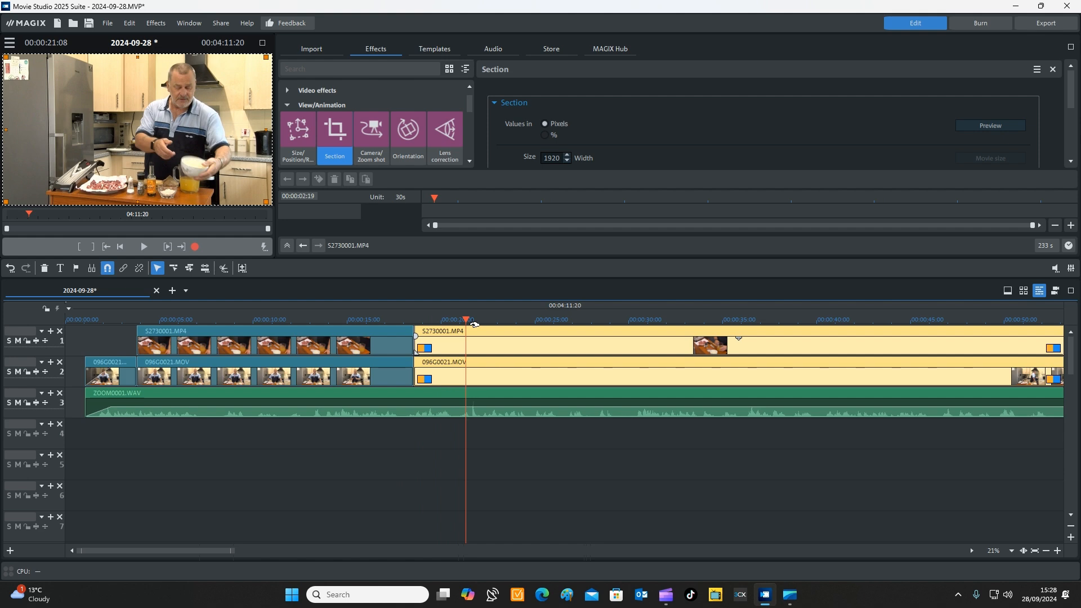
pyautogui.press('t')
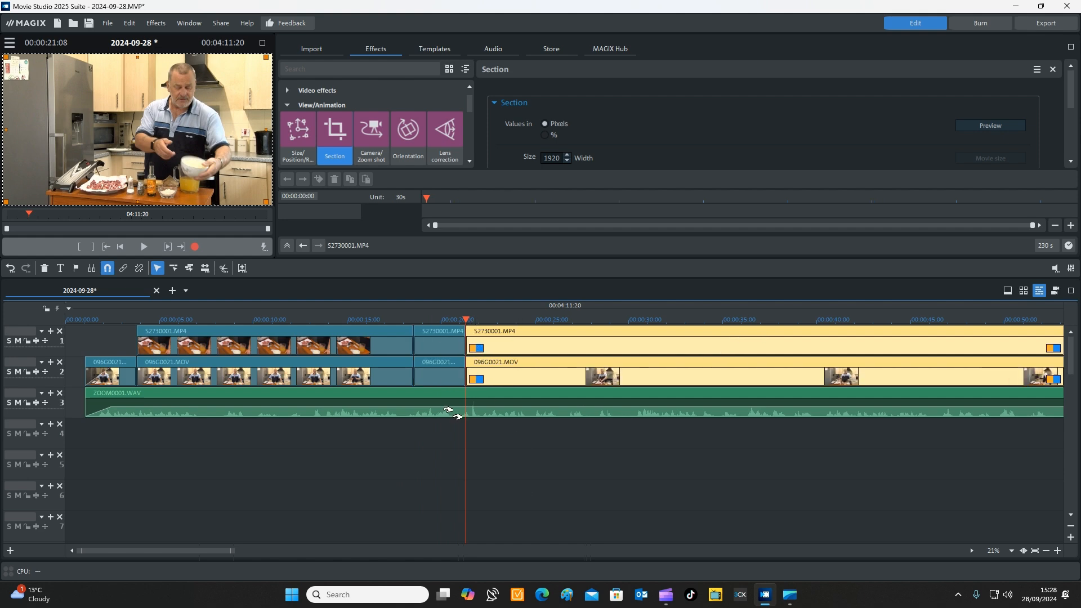
# Delete the short 096G0021.MOV piece between the two cuts and move the S2730001.MP4 piece above it into the gap on track 2.
pyautogui.click(437, 316)
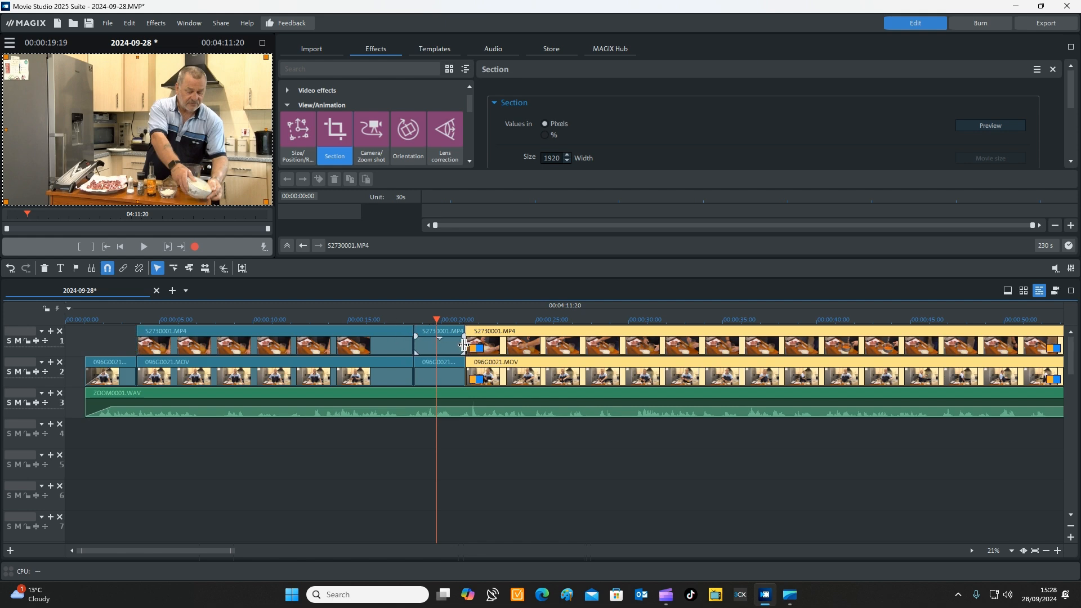
pyautogui.click(450, 369)
pyautogui.press('Delete')
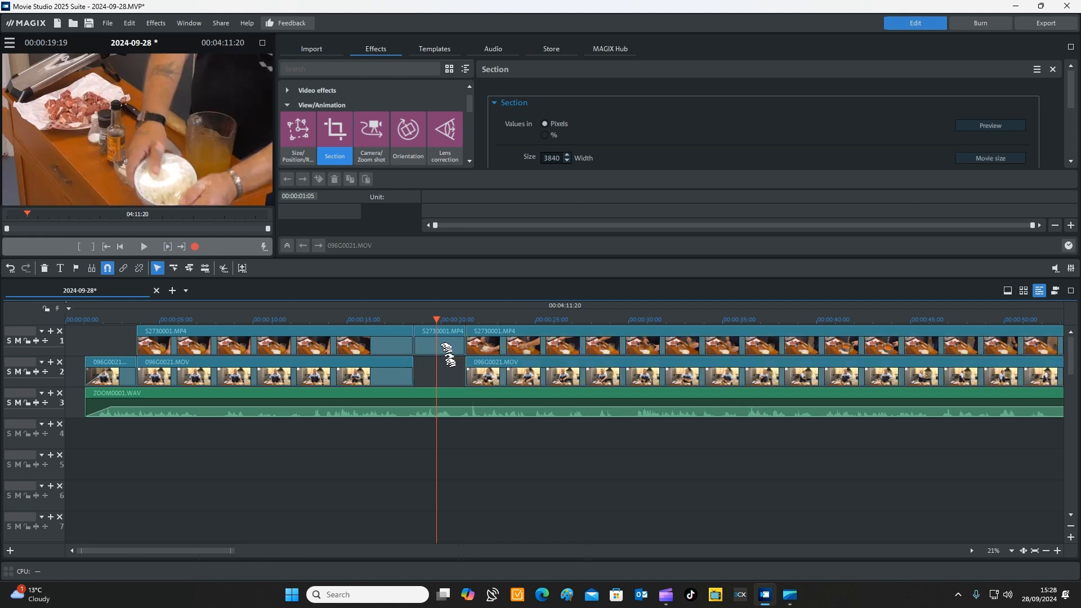
pyautogui.moveTo(445, 332); pyautogui.dragTo(445, 364)
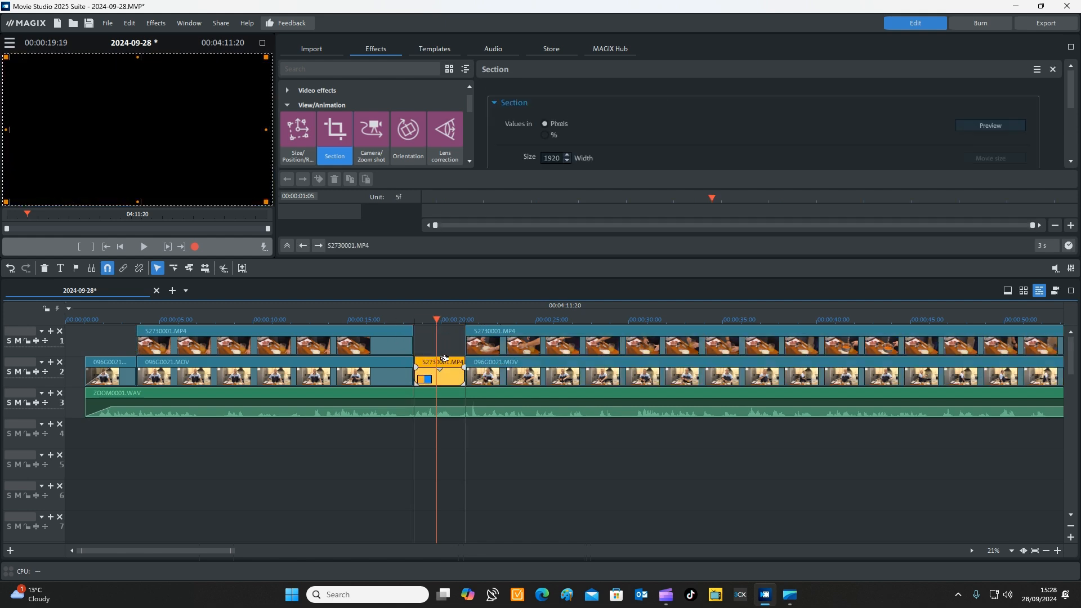
# Play the project from 00:00:16:06 to review the cut to the S2730001.MP4 close-up on track 2.
pyautogui.moveTo(384, 322); pyautogui.dragTo(370, 321)
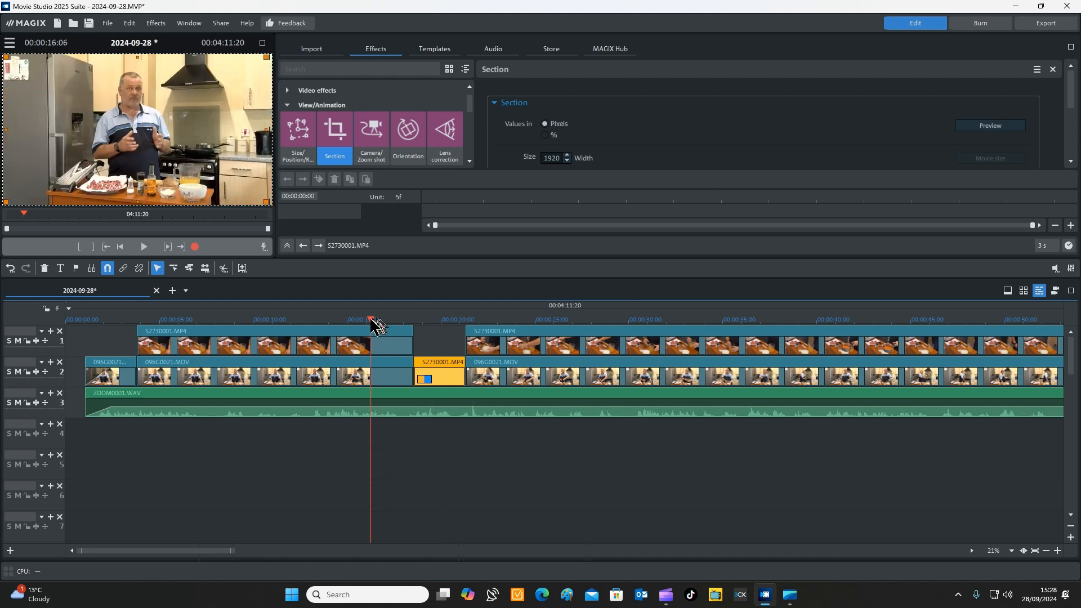
pyautogui.click(145, 247)
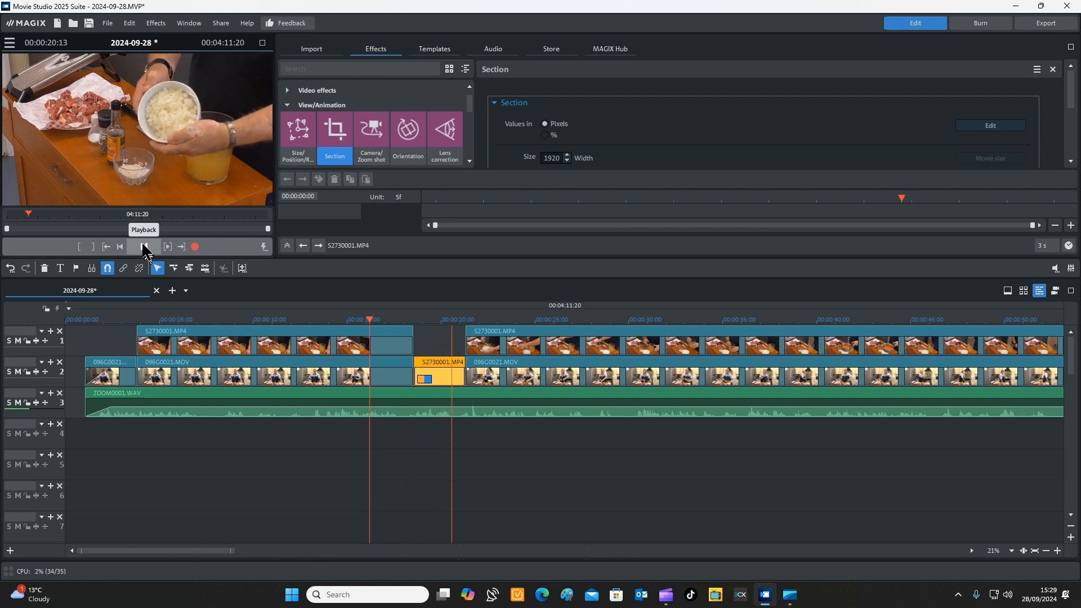
pyautogui.press('space')
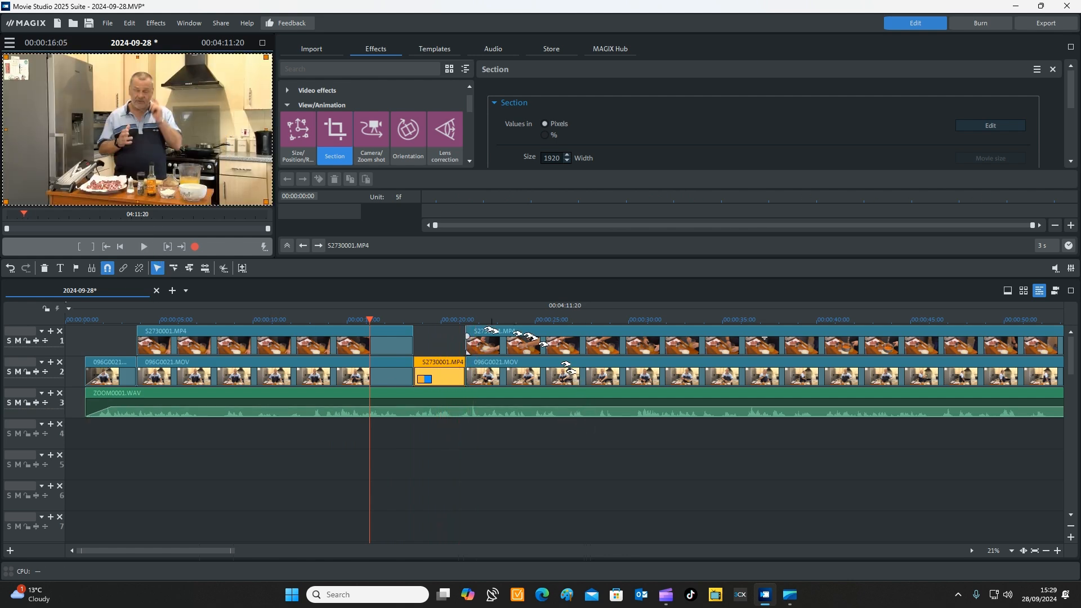
# Split both video clips on tracks 1 and 2 at 00:00:22:18 and again at 00:00:23:18.
pyautogui.click(483, 332)
pyautogui.moveTo(481, 322); pyautogui.dragTo(492, 331)
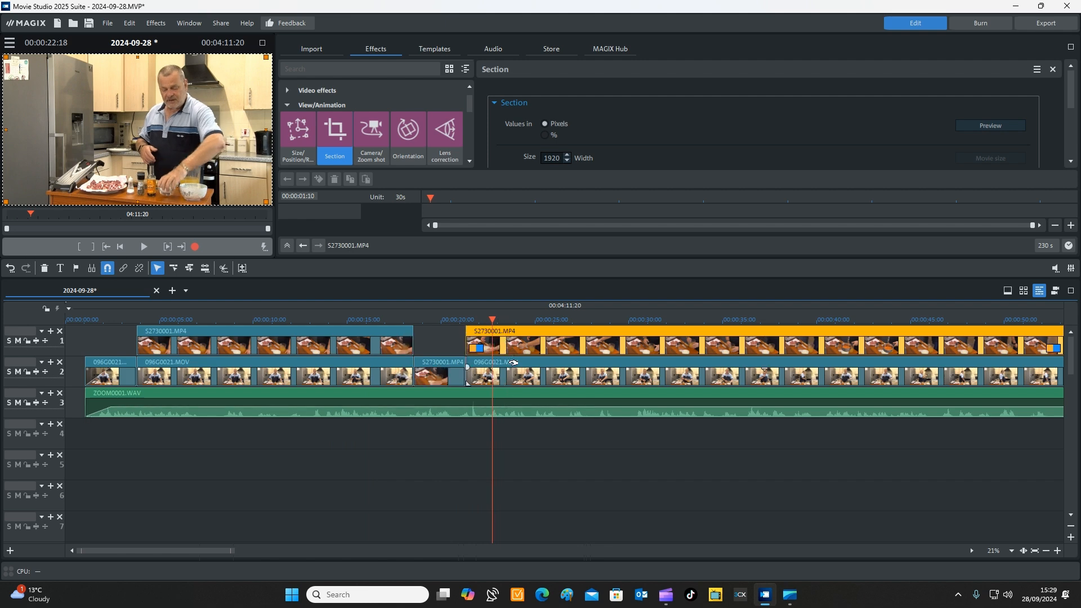
pyautogui.click(513, 363)
pyautogui.press('t')
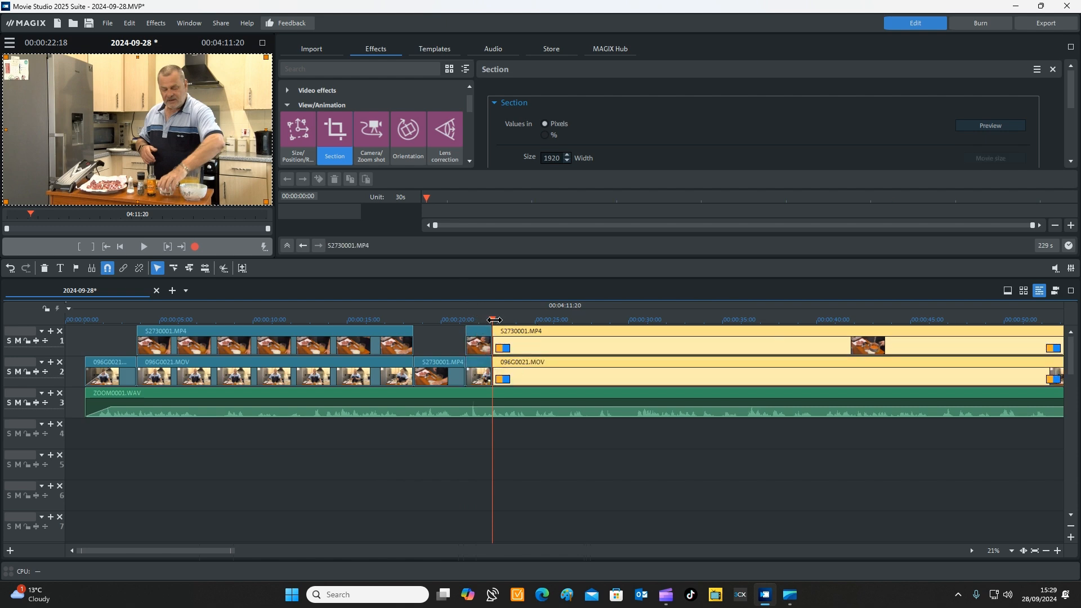
pyautogui.moveTo(494, 319); pyautogui.dragTo(510, 319)
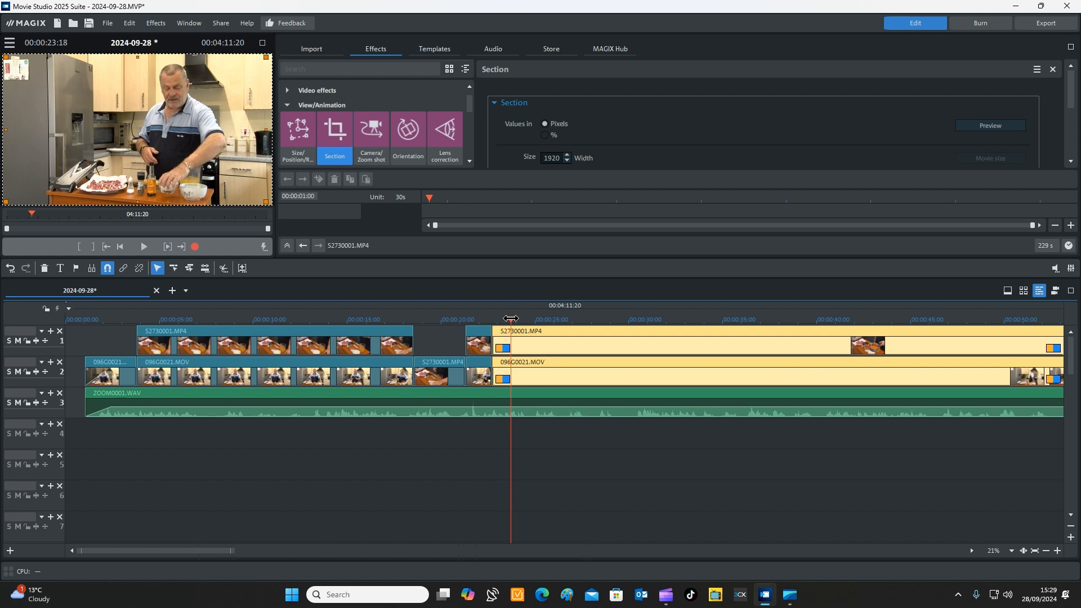
pyautogui.press('t')
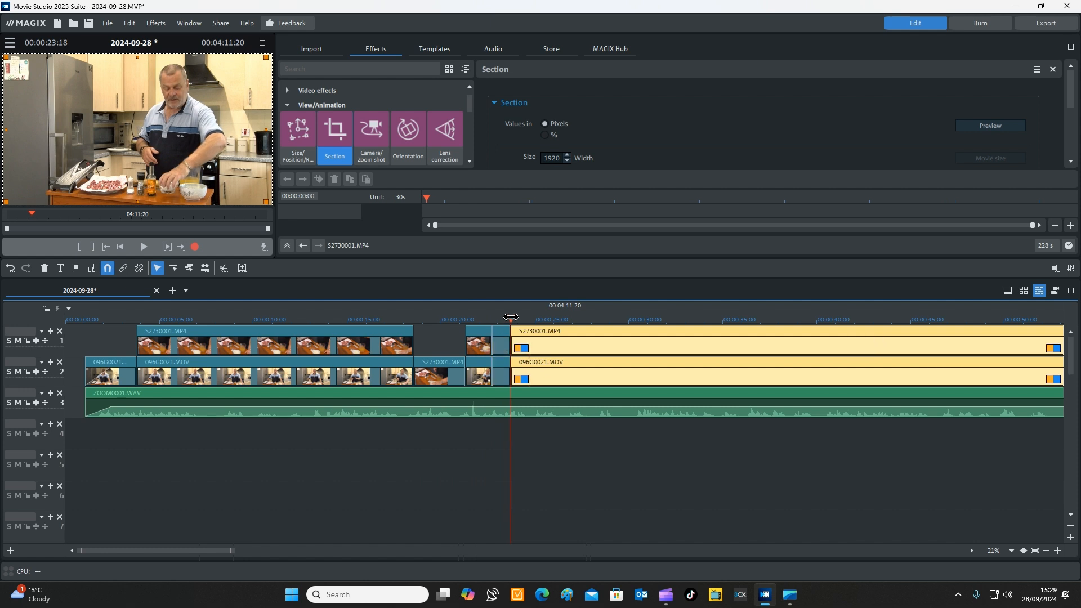
# Delete the one-second 096G0021.MOV piece between the cuts and move the S2730001.MP4 piece above it into the gap on track 2.
pyautogui.click(499, 366)
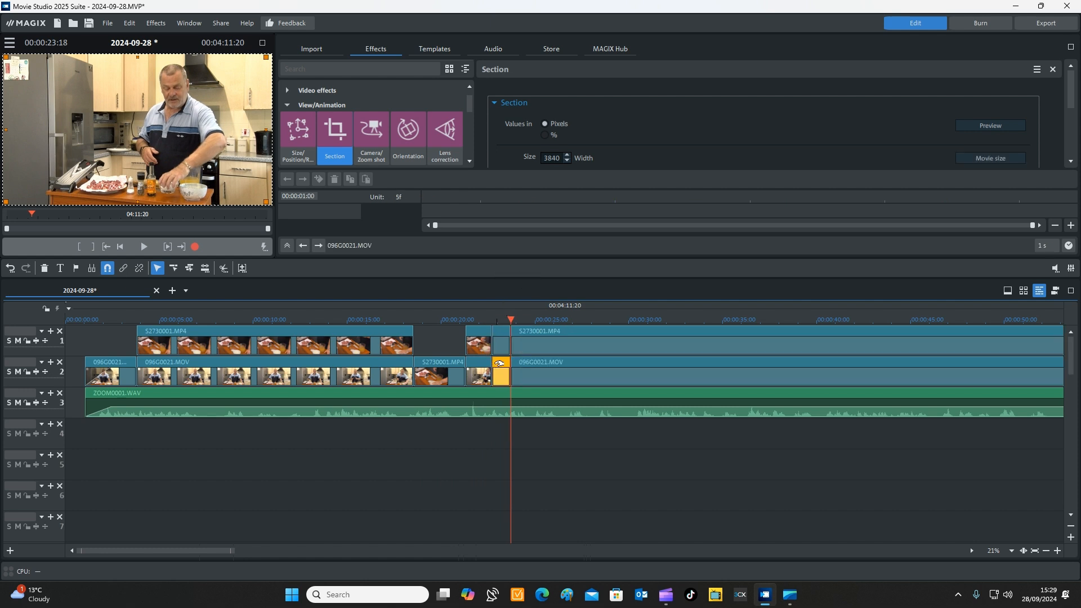
pyautogui.press('Delete')
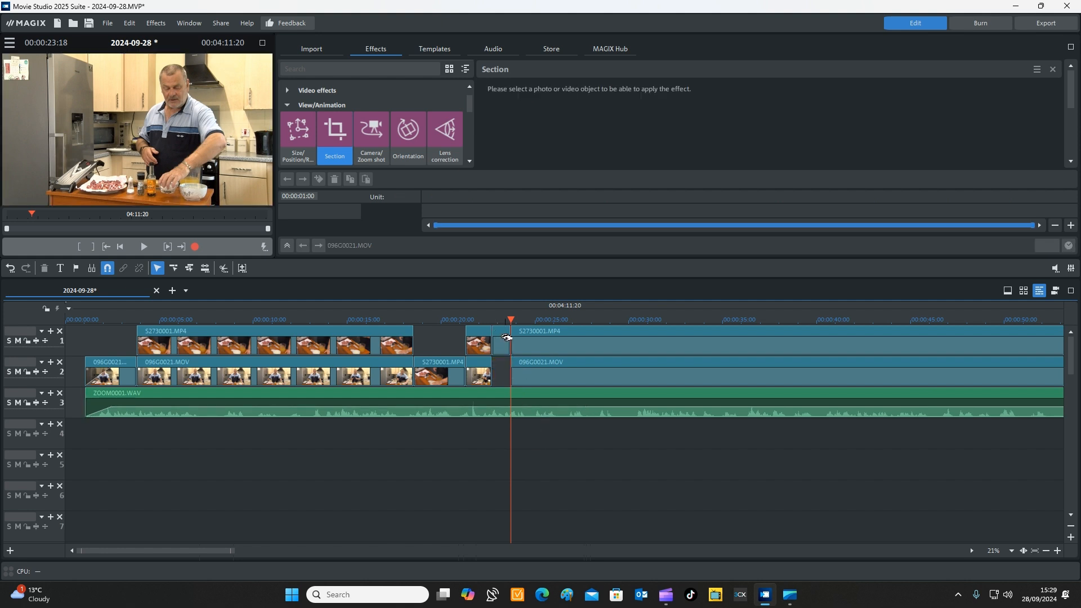
pyautogui.moveTo(507, 338); pyautogui.dragTo(506, 349)
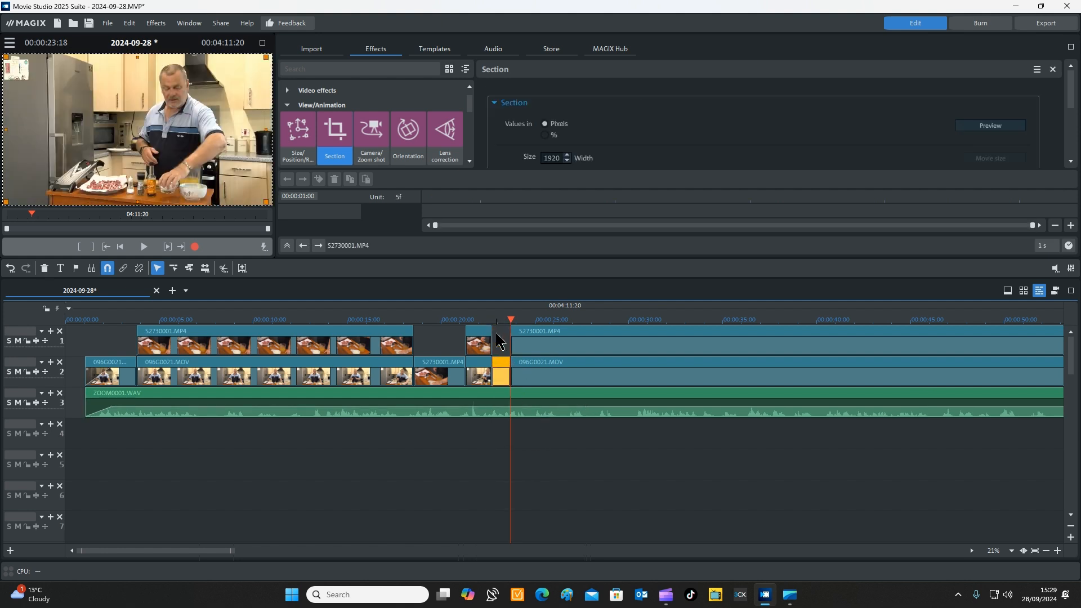
# Delete the two leftover S2730001.MP4 pieces on track 1 before 00:00:23:18.
pyautogui.click(499, 342)
pyautogui.click(135, 339)
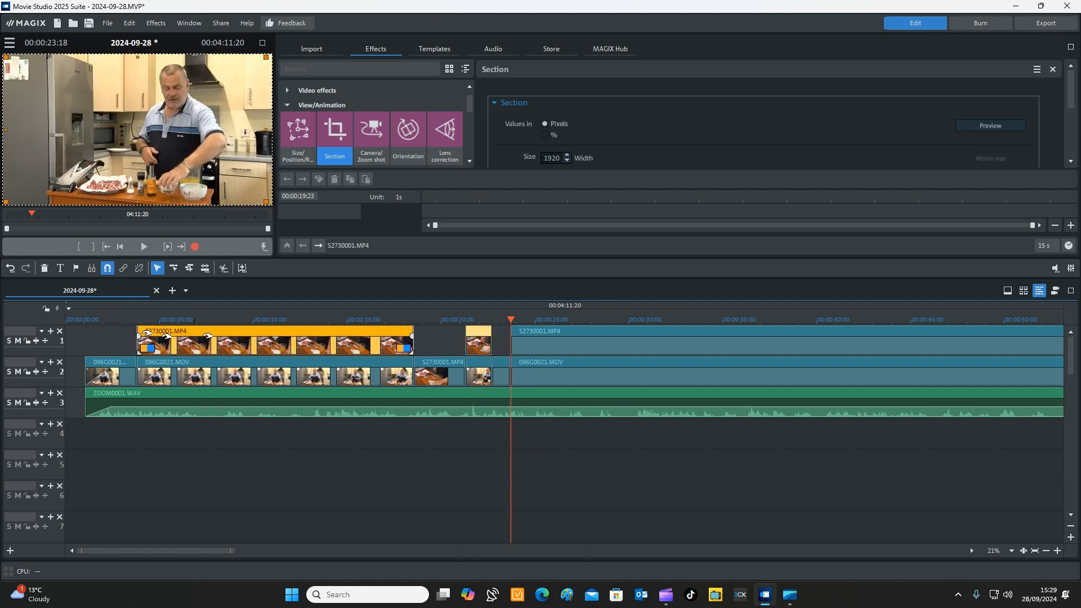
pyautogui.press('Delete')
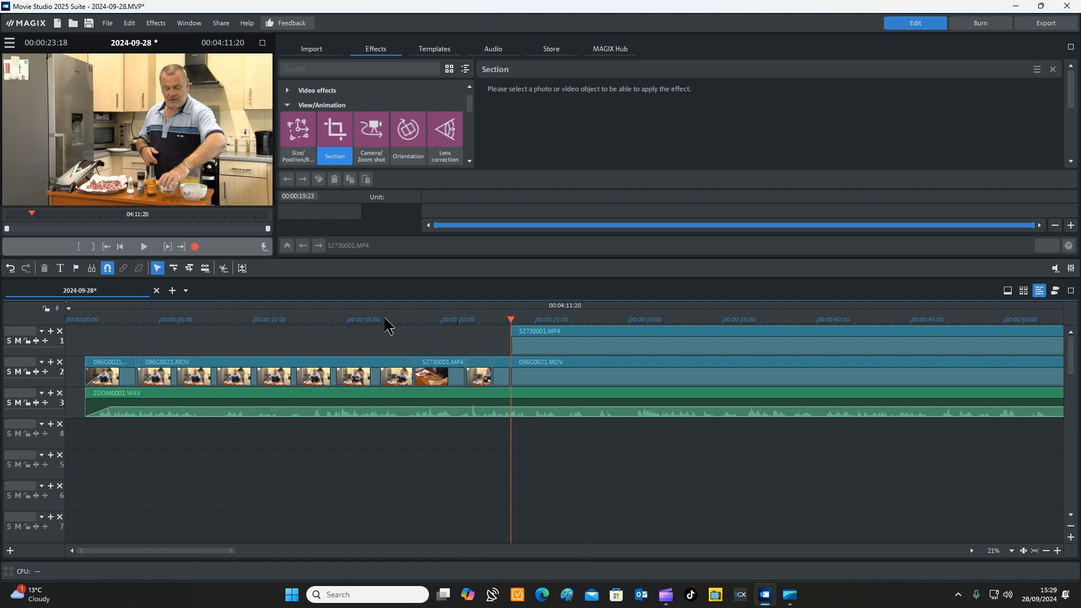
# Play the project from 00:00:17:19 to review both close-up inserts on track 2.
pyautogui.click(401, 324)
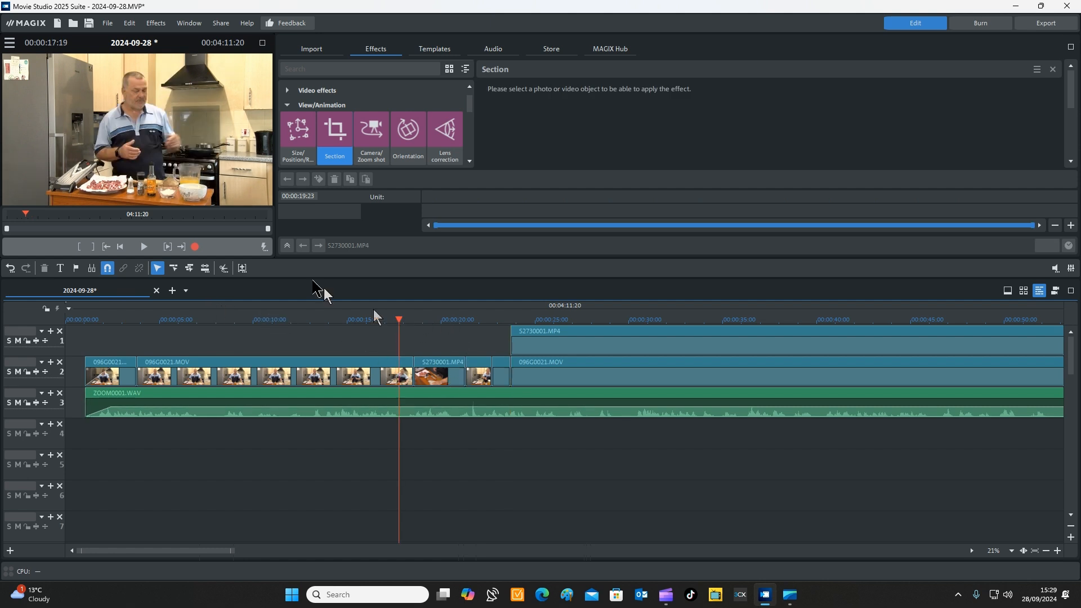
pyautogui.click(145, 248)
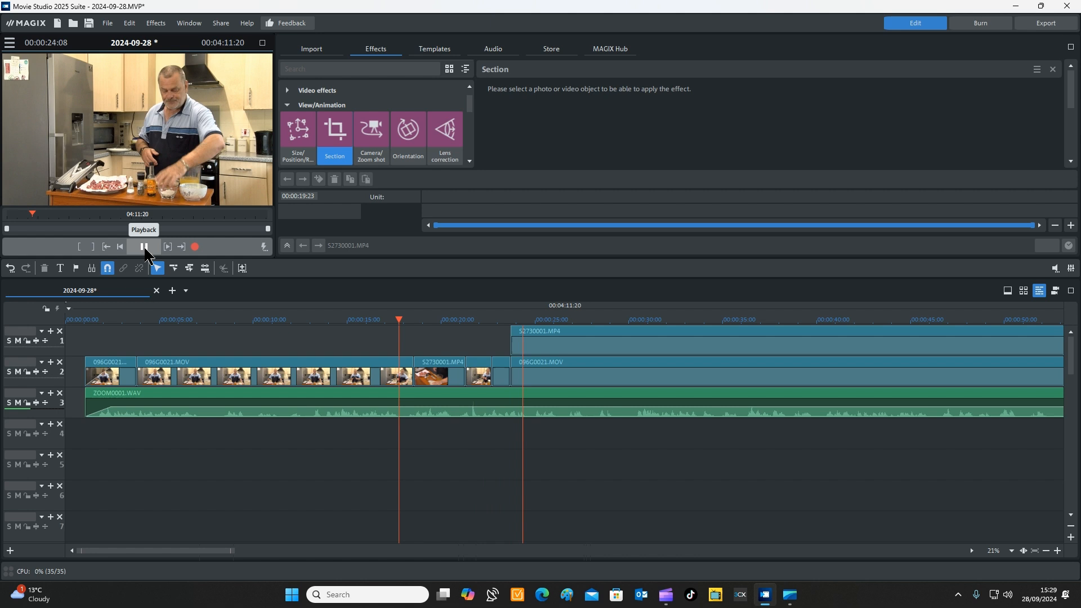
pyautogui.click(144, 248)
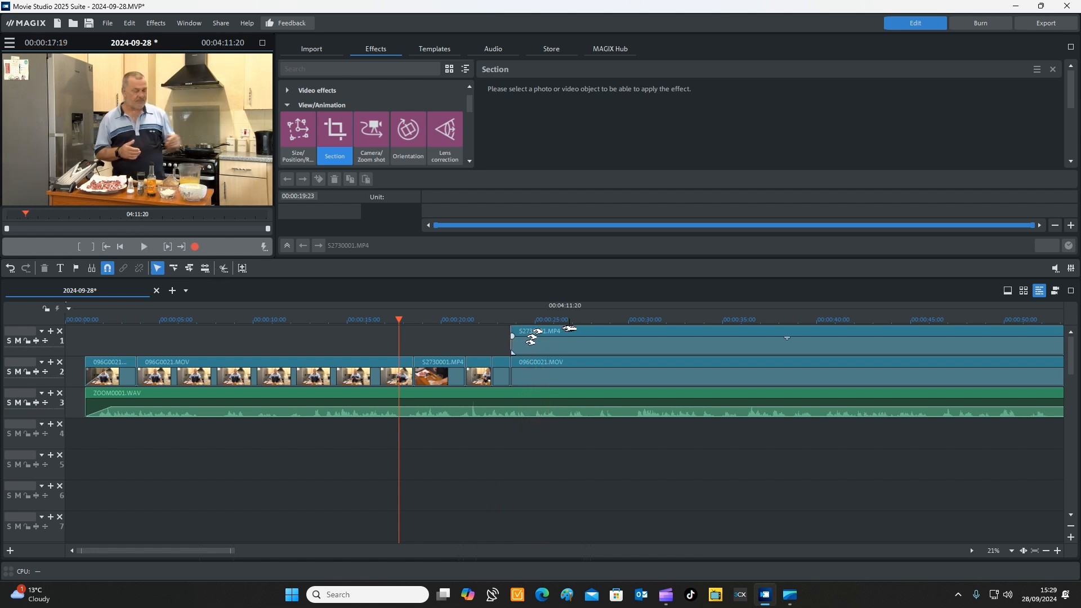
# Split both video clips on tracks 1 and 2 at 00:00:39:15 and again at 00:00:43:07.
pyautogui.moveTo(537, 322); pyautogui.dragTo(811, 389)
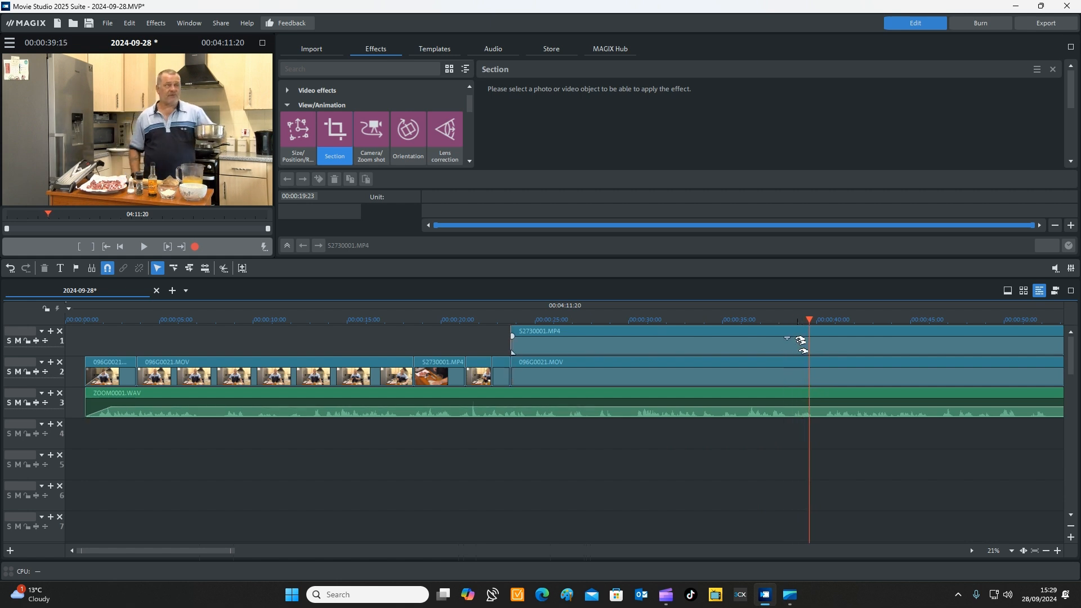
pyautogui.click(800, 340)
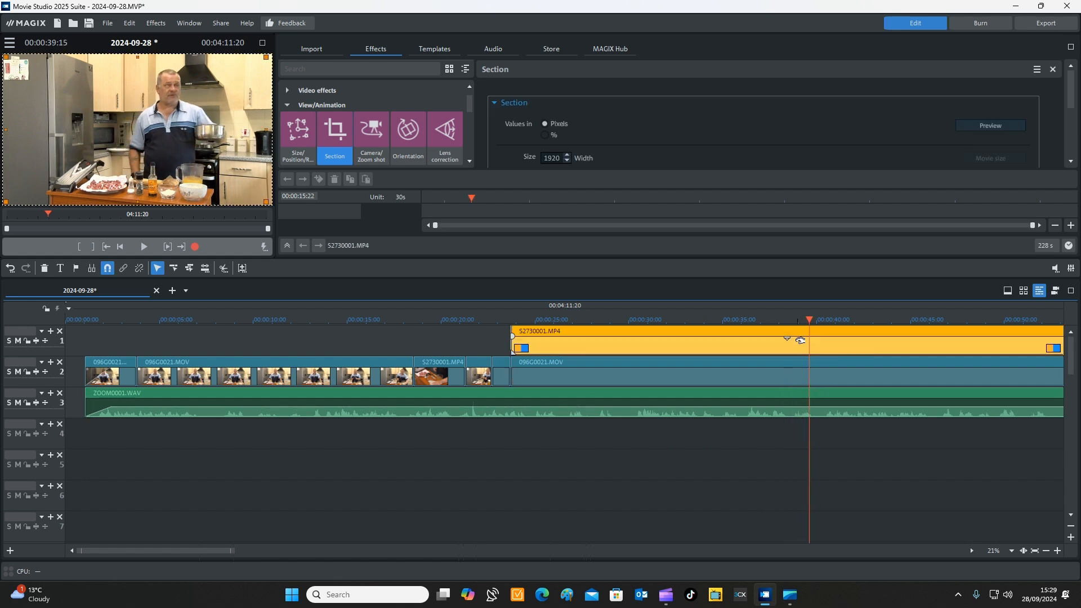
pyautogui.click(784, 369)
pyautogui.press('t')
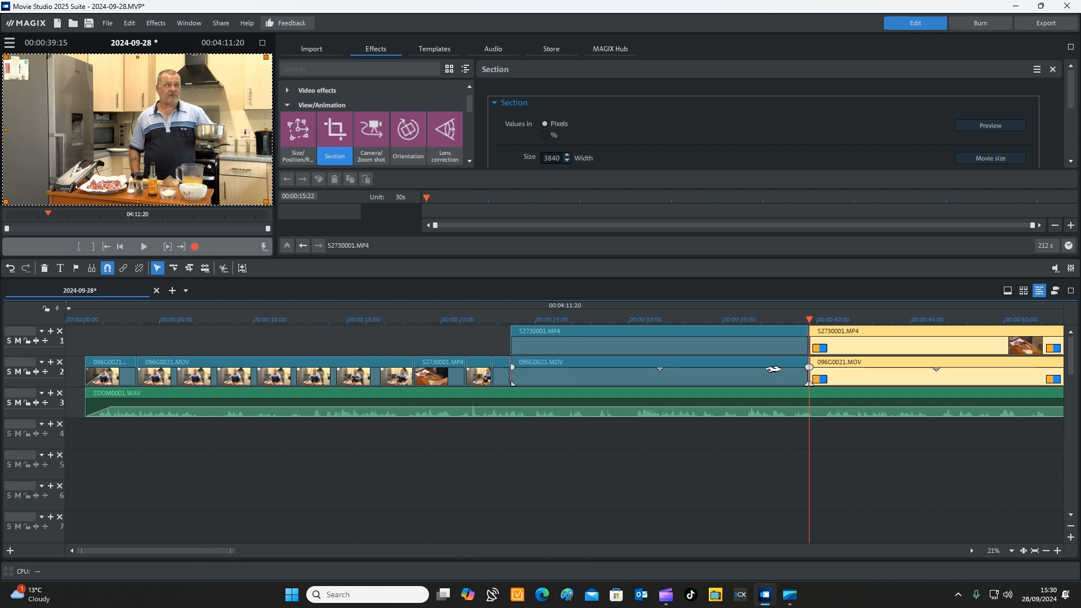
pyautogui.moveTo(809, 321); pyautogui.dragTo(878, 313)
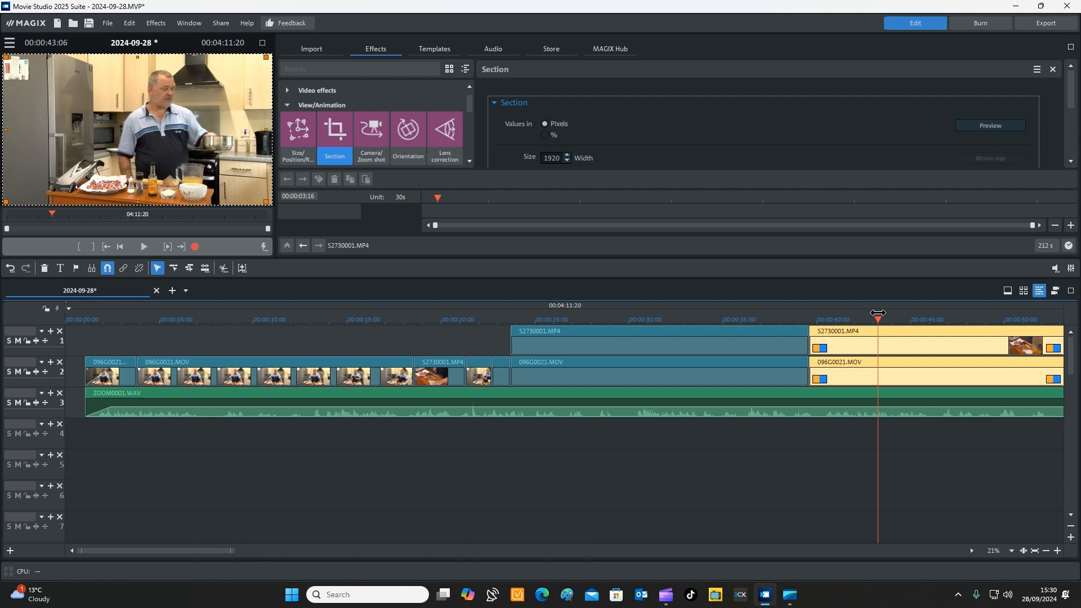
pyautogui.press('t')
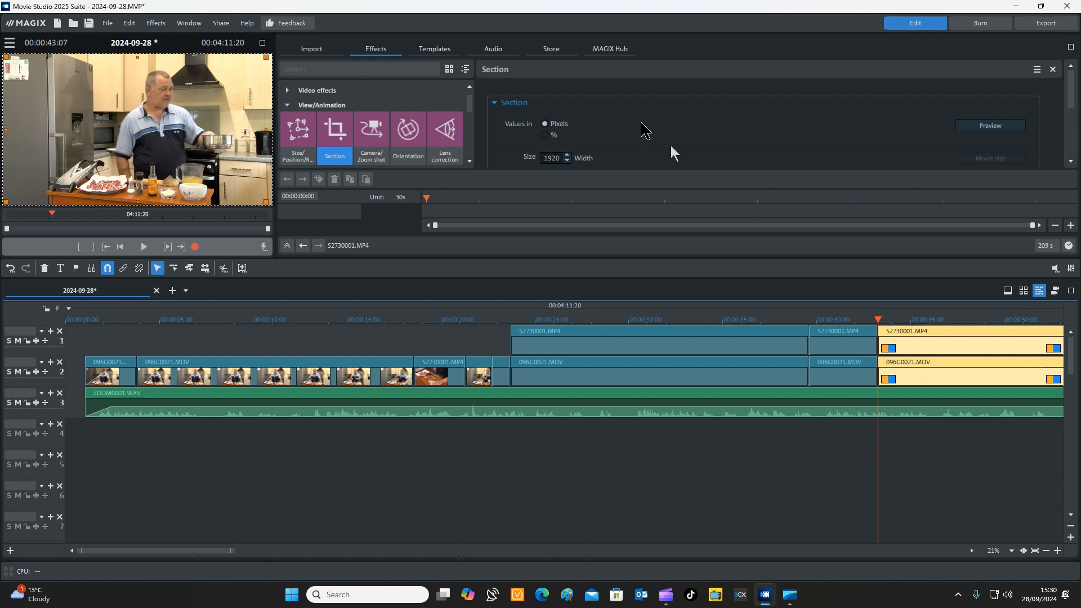
# Replace the 096G0021.MOV piece between the two cuts with the S2730001.MP4 piece above it, and delete the leftover S2730001.MP4 piece before it on track 1.
pyautogui.click(843, 365)
pyautogui.press('Delete')
pyautogui.click(837, 334)
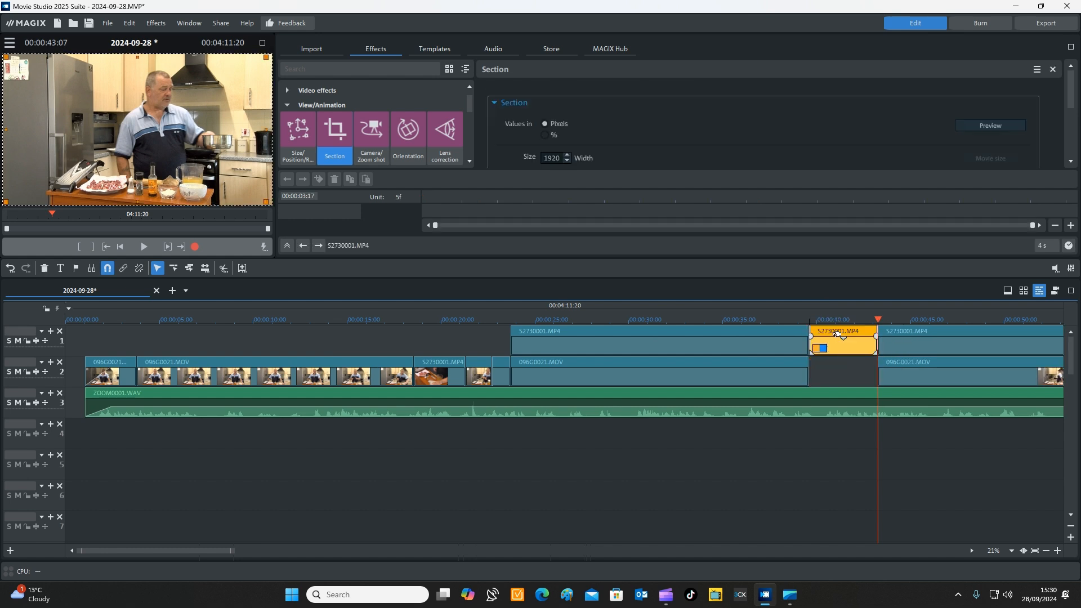
pyautogui.moveTo(838, 334); pyautogui.dragTo(363, 214)
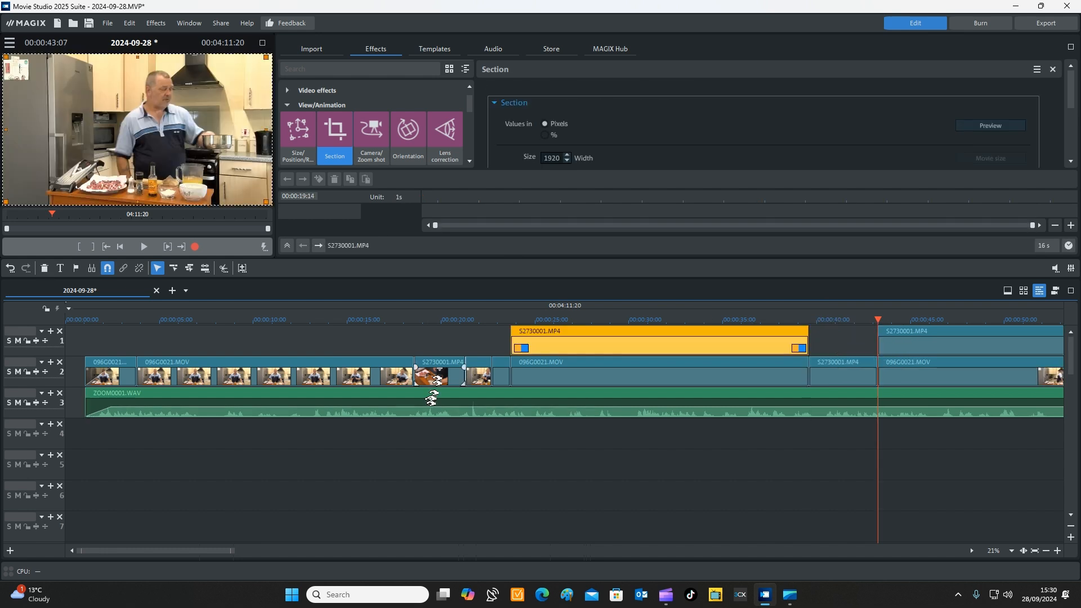
pyautogui.press('Delete')
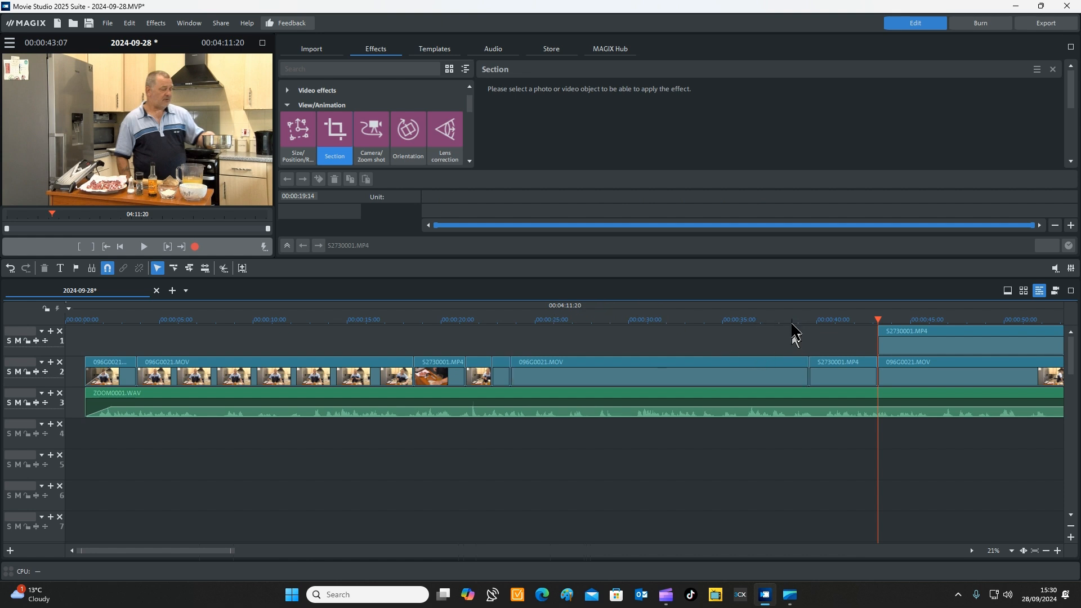
# Play the project from 00:00:38:17 to review the newest close-up insert, and move the playhead on to 00:00:57:01.
pyautogui.click(792, 325)
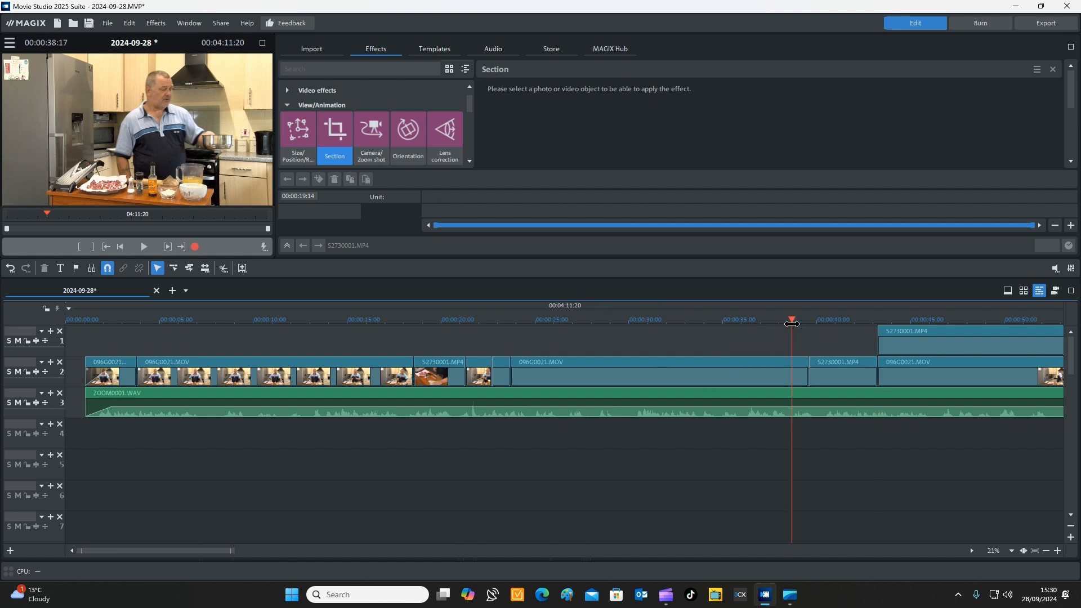
pyautogui.click(144, 246)
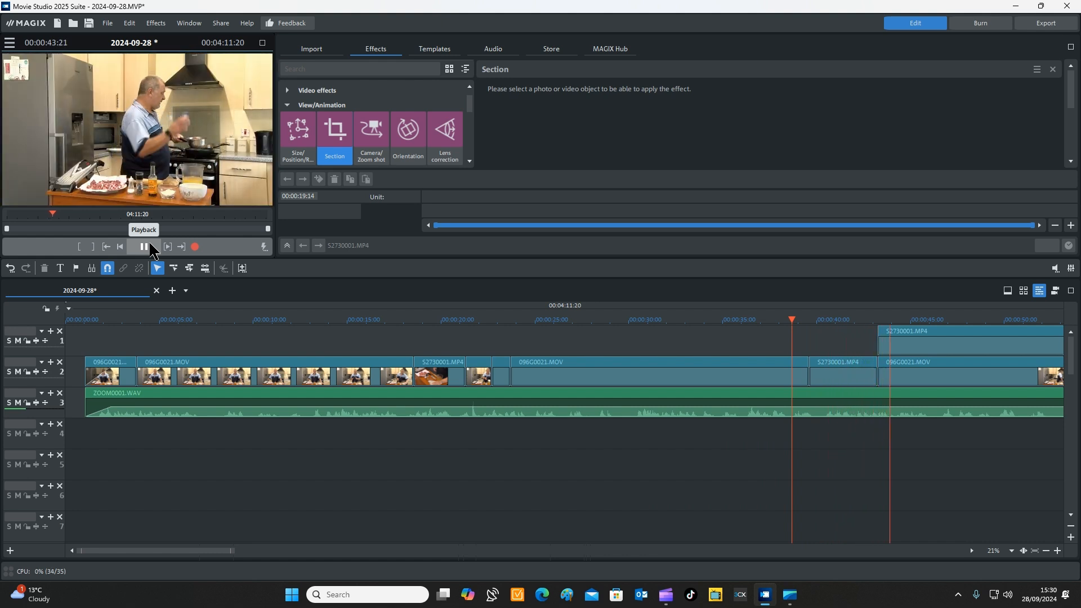
pyautogui.click(144, 246)
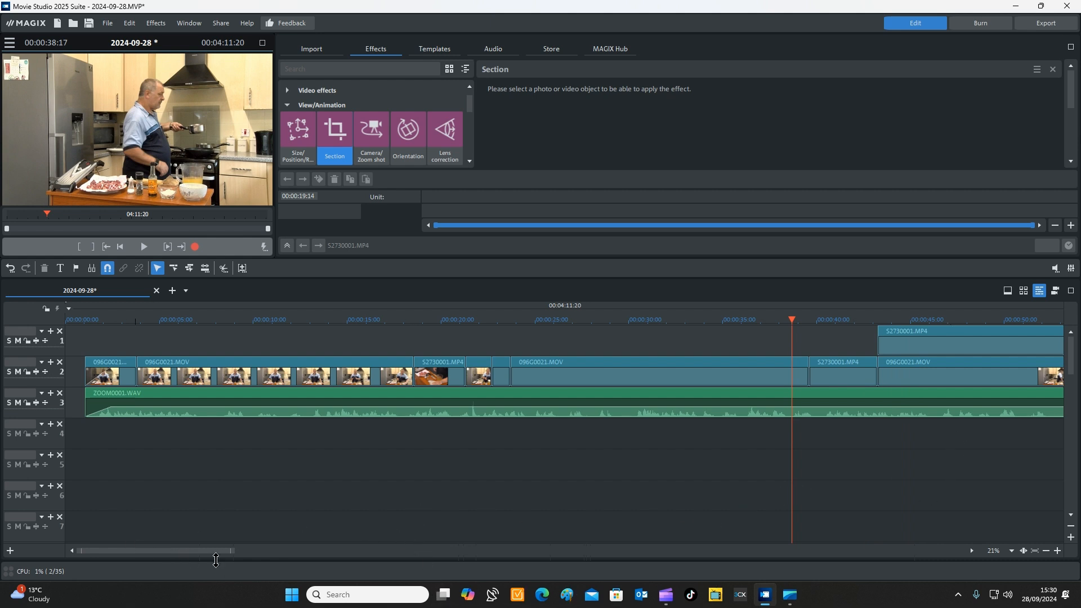
pyautogui.moveTo(215, 549); pyautogui.dragTo(297, 565)
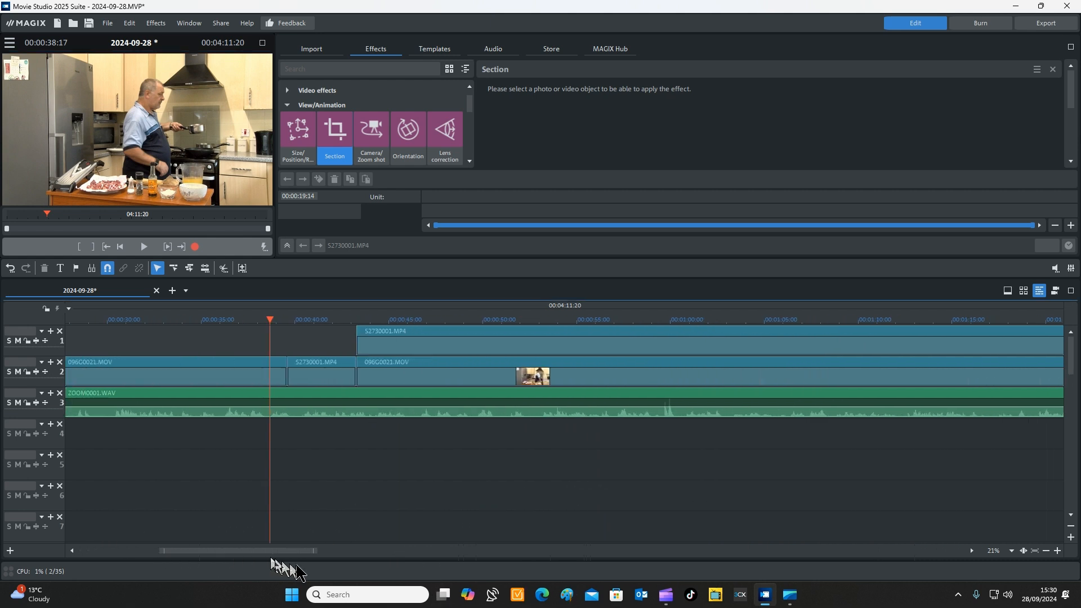
pyautogui.click(615, 321)
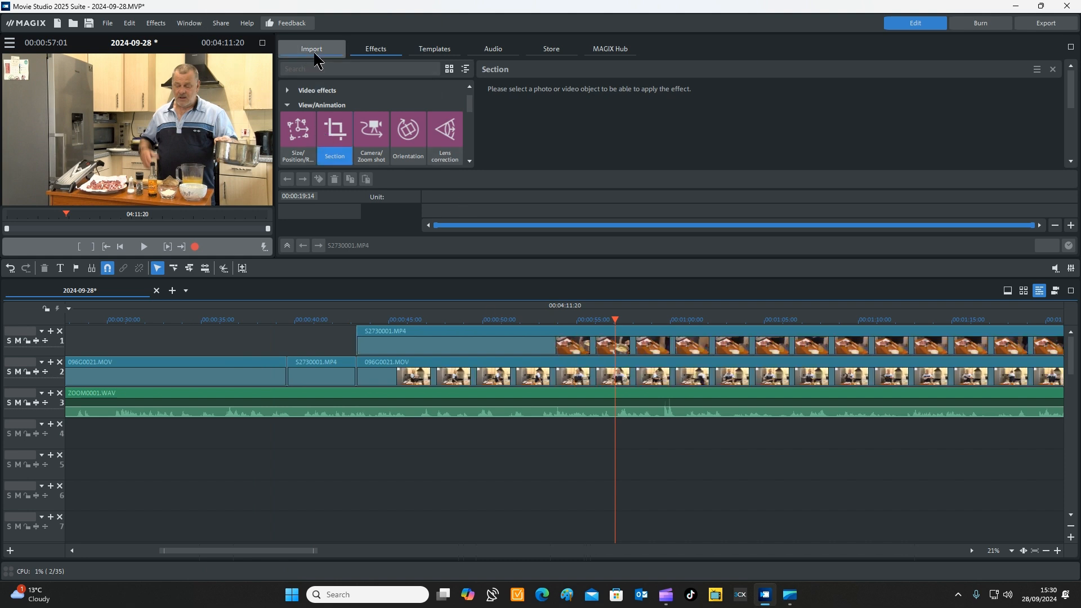
# Examine the available effects groups, including NewBlue Elements, in an enlarged effects area, and open the MAGIX Hub.
pyautogui.scroll(-2, 337, 130)
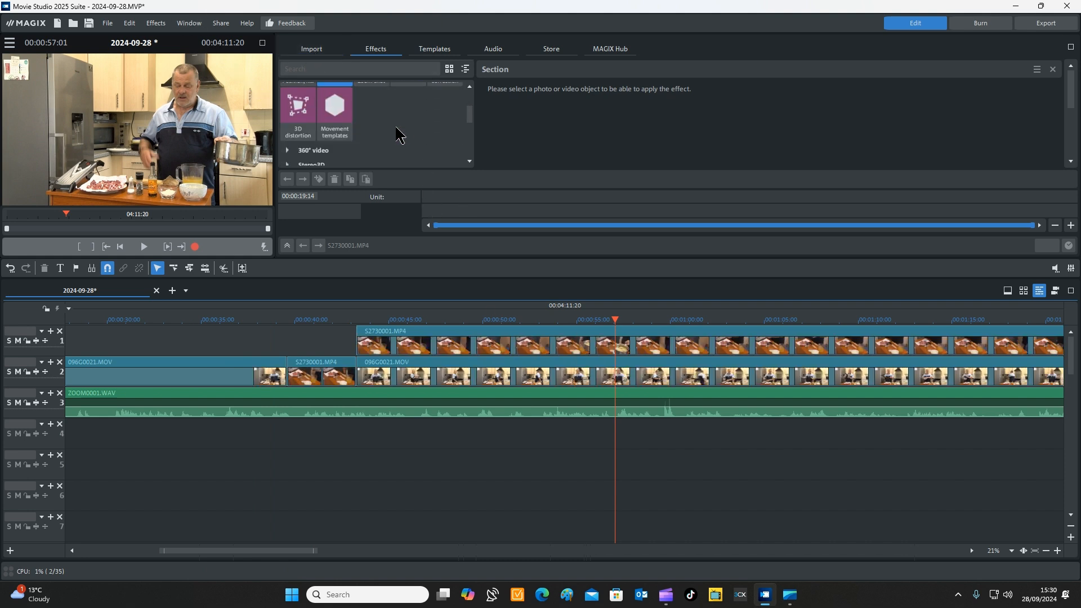
pyautogui.scroll(1, 329, 141)
pyautogui.scroll(-2, 321, 132)
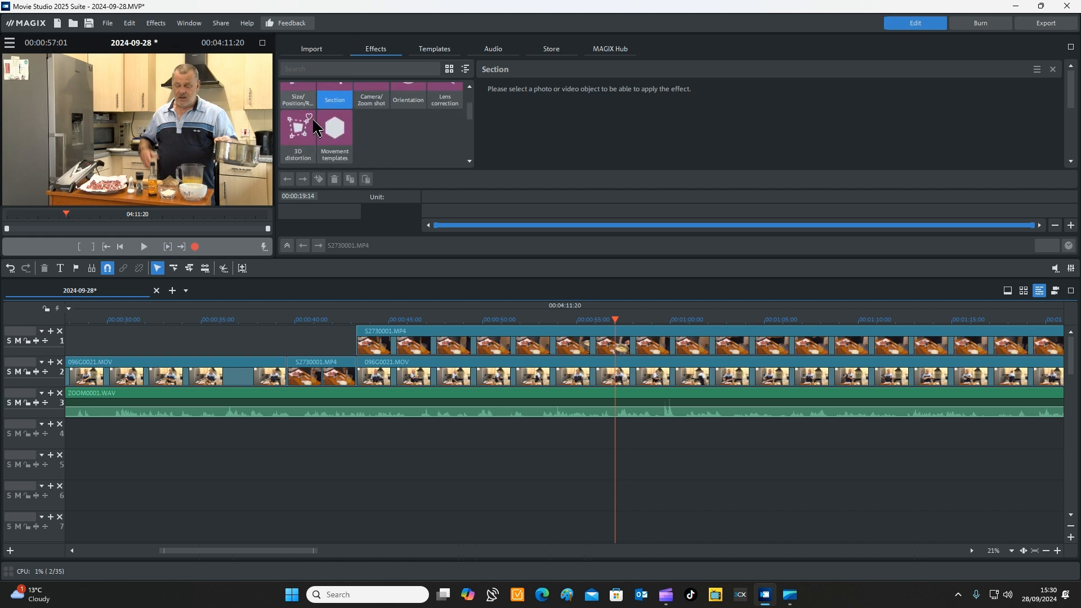
pyautogui.scroll(-3, 319, 129)
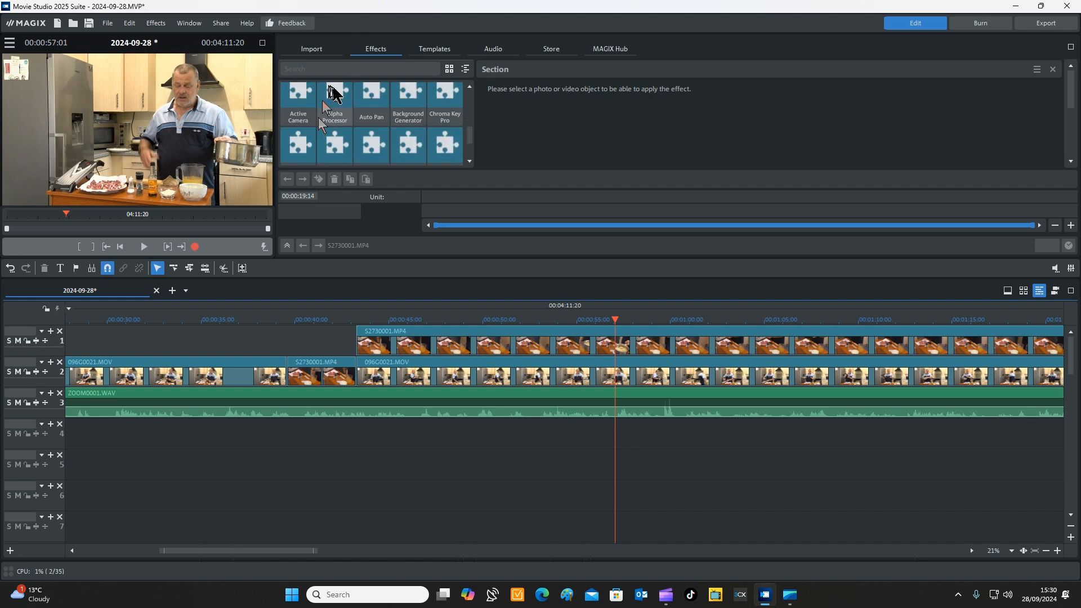
pyautogui.scroll(-3, 352, 144)
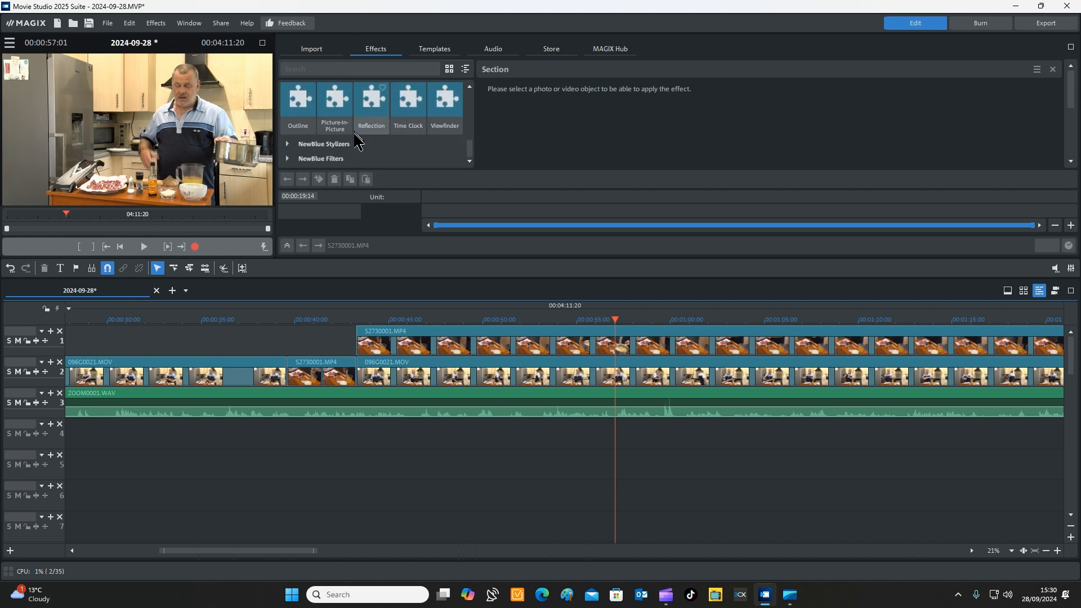
pyautogui.scroll(5, 355, 135)
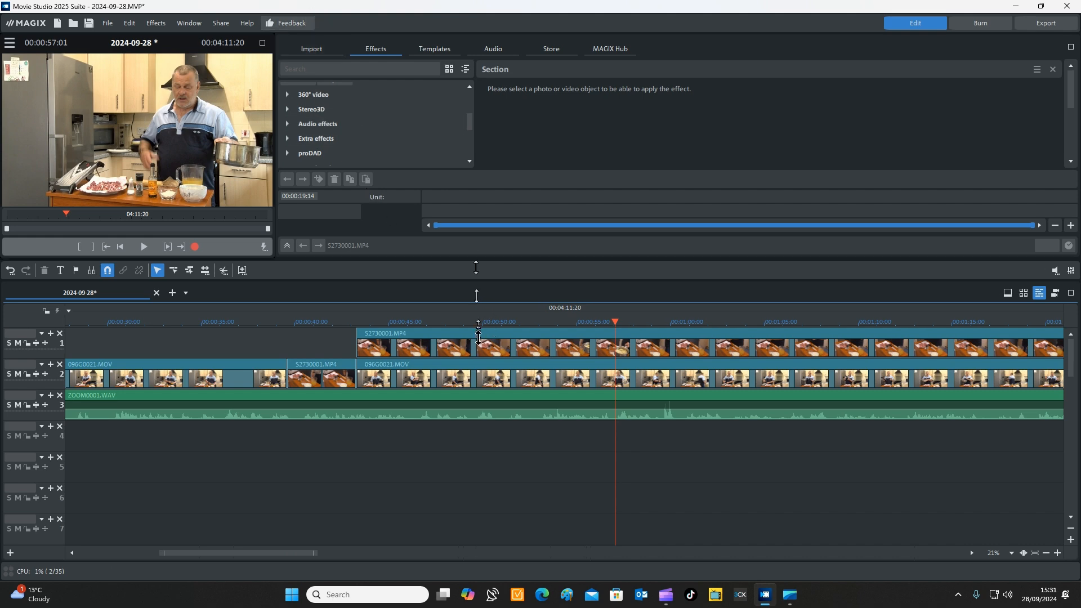
pyautogui.moveTo(476, 258)
pyautogui.mouseDown()
pyautogui.moveTo(473, 386)
pyautogui.moveTo(470, 264)
pyautogui.mouseUp()
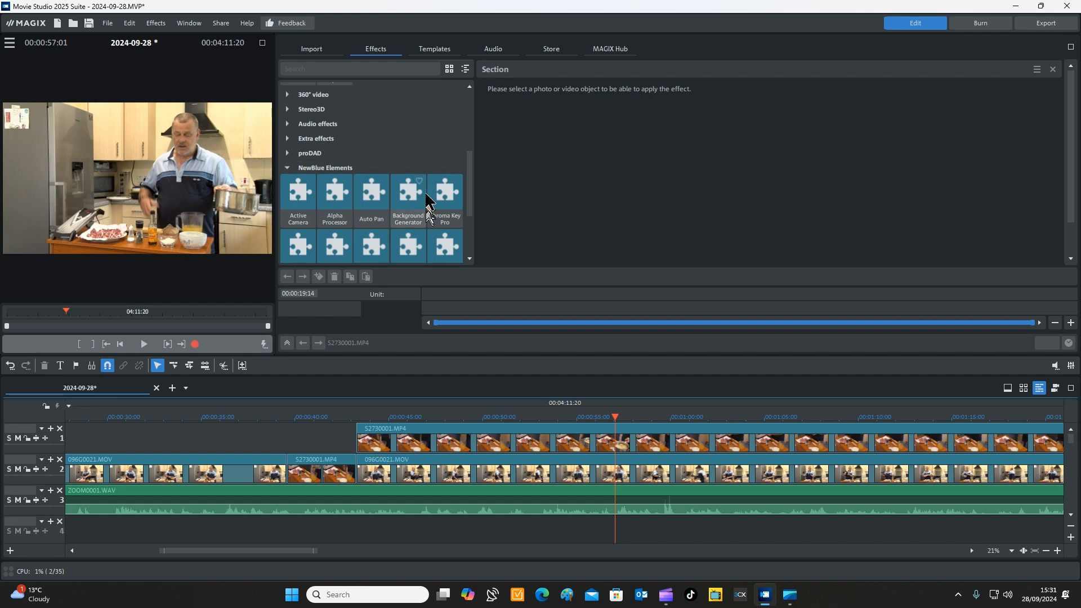
pyautogui.click(613, 51)
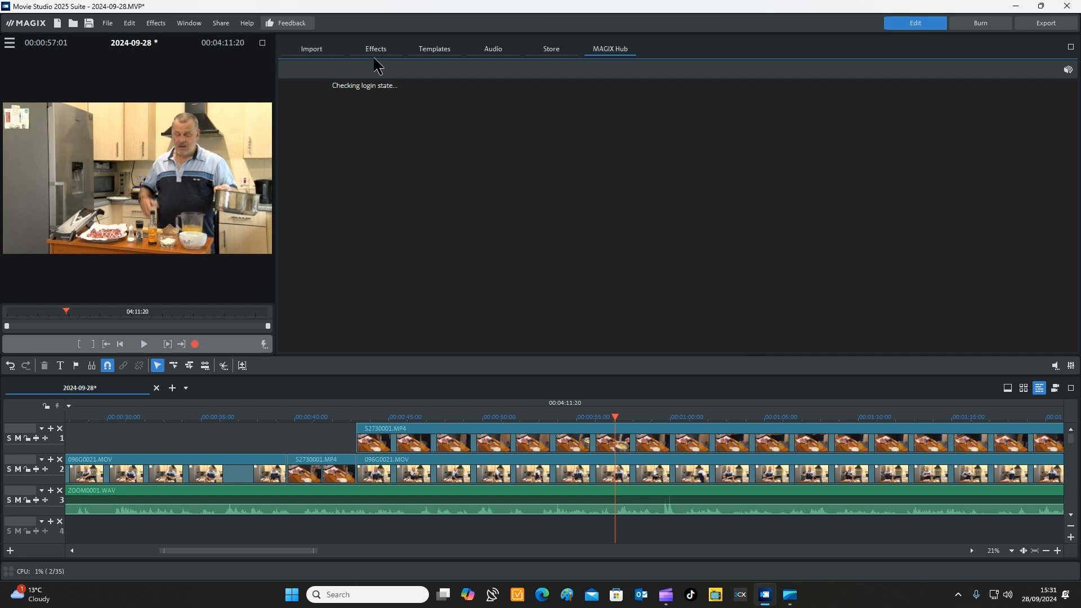
# Browse the import area to E:\My videos\Green Screen and select Subscribe - 29881.mp4.
pyautogui.click(376, 49)
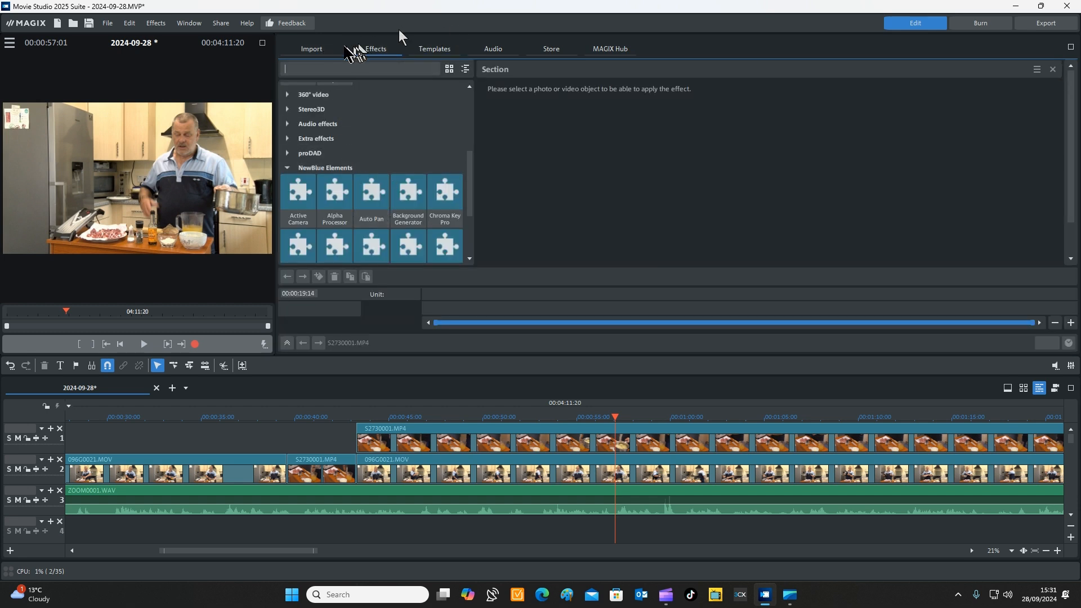
pyautogui.click(313, 48)
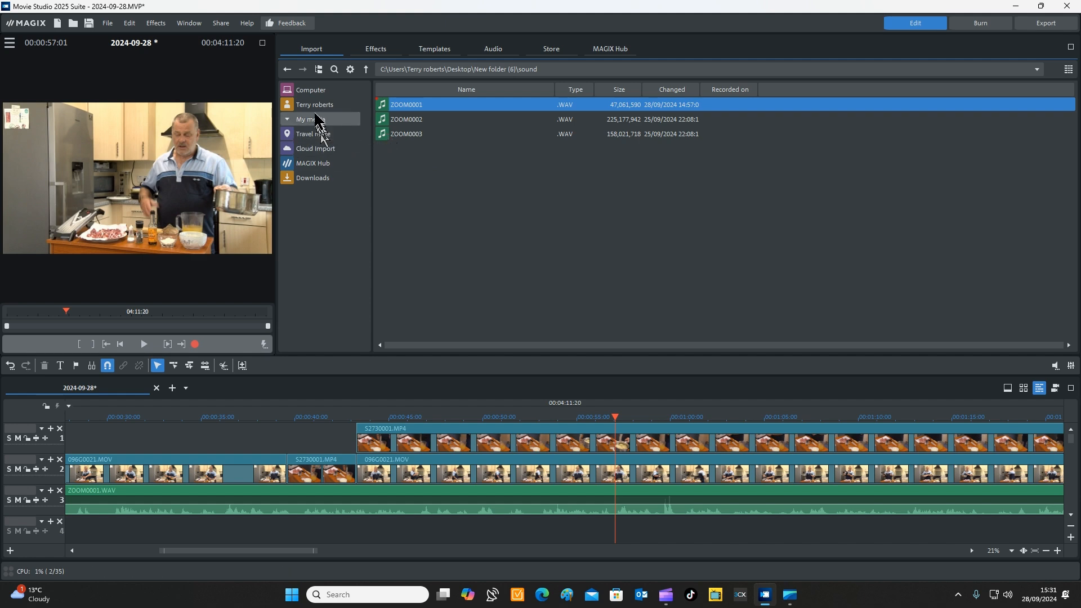
pyautogui.click(311, 90)
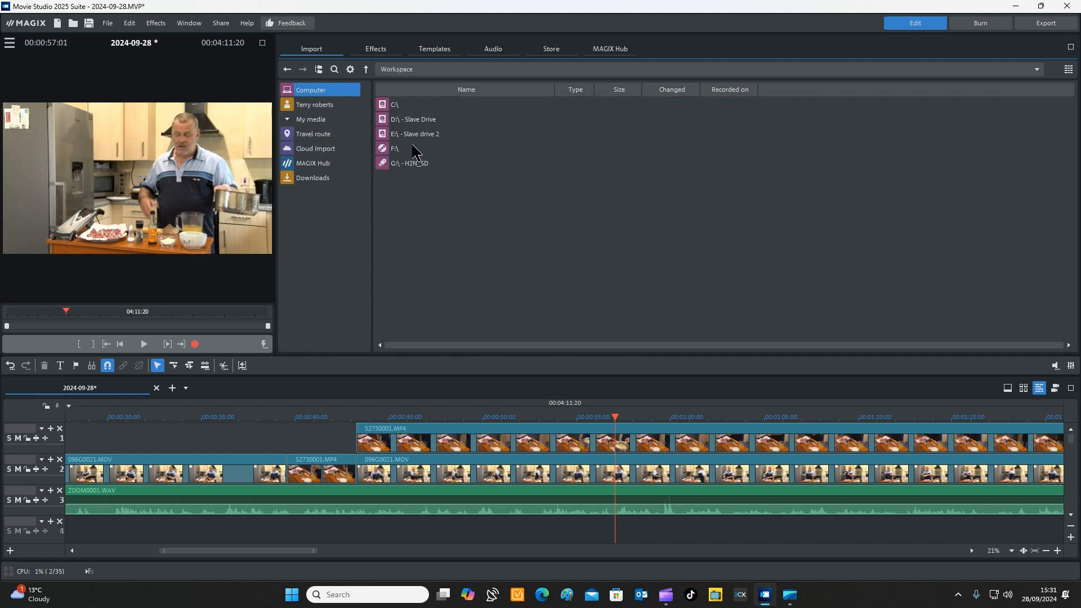
pyautogui.doubleClick(413, 135)
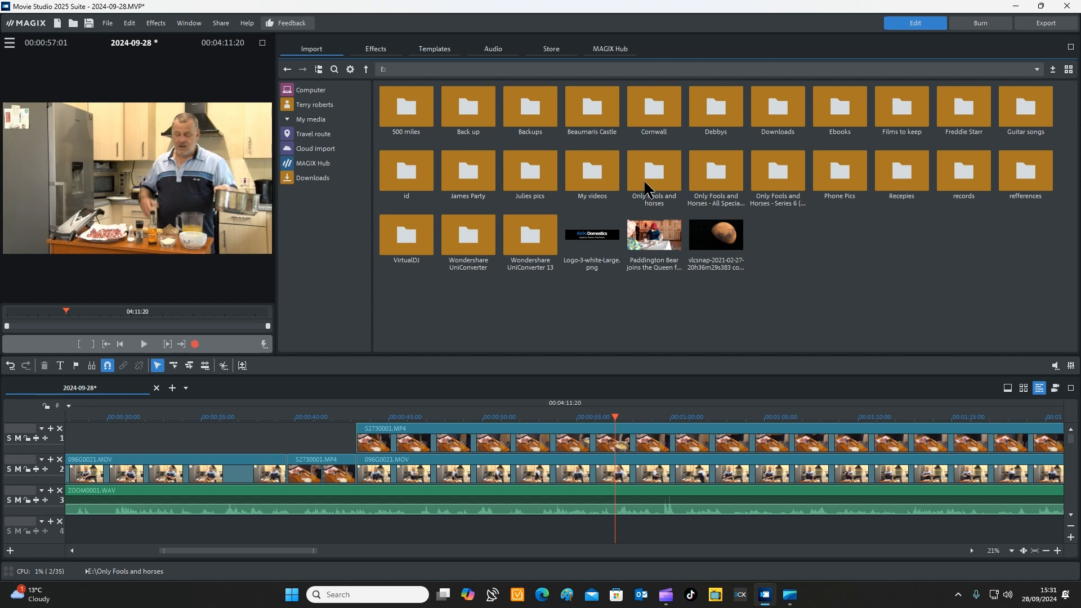
pyautogui.click(648, 189)
pyautogui.doubleClick(588, 179)
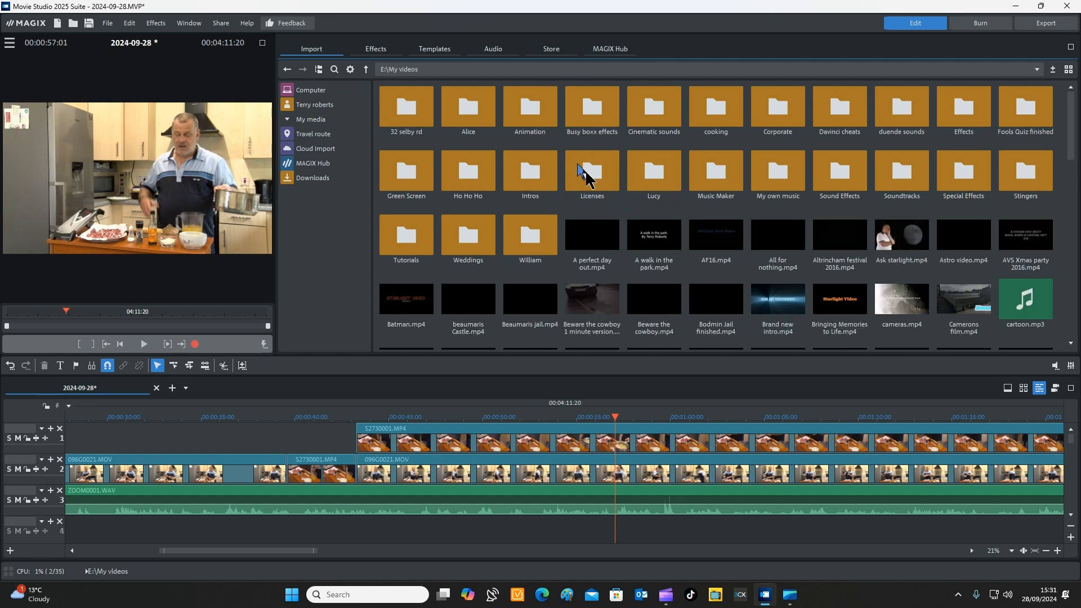
pyautogui.doubleClick(428, 164)
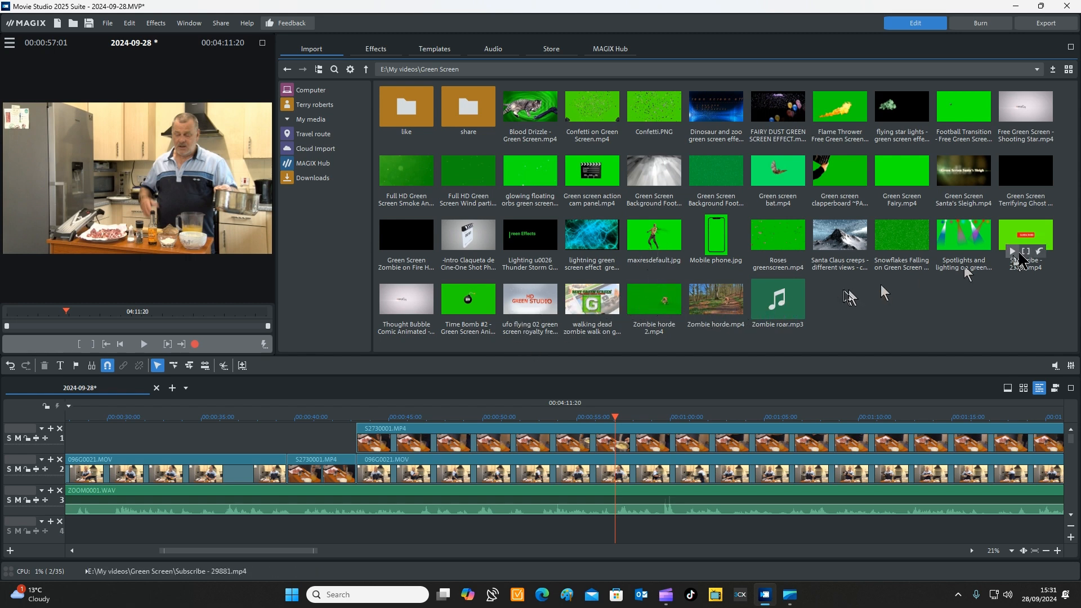
pyautogui.click(1037, 231)
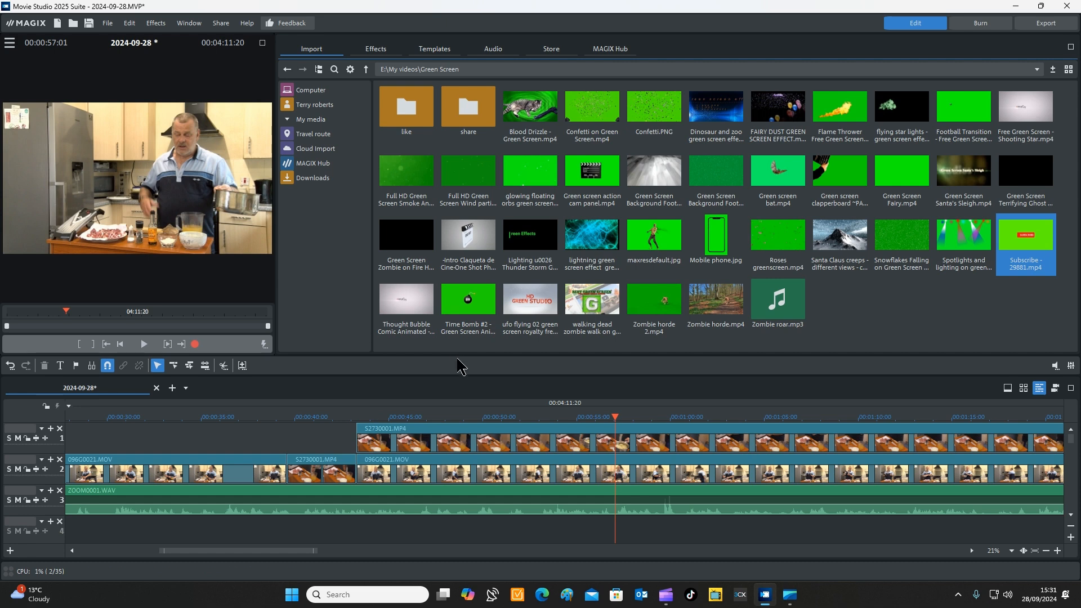
# Enlarge the timeline area and move all the clips down by one track to free track 1.
pyautogui.moveTo(456, 356); pyautogui.dragTo(450, 268)
pyautogui.moveTo(557, 483); pyautogui.dragTo(530, 308)
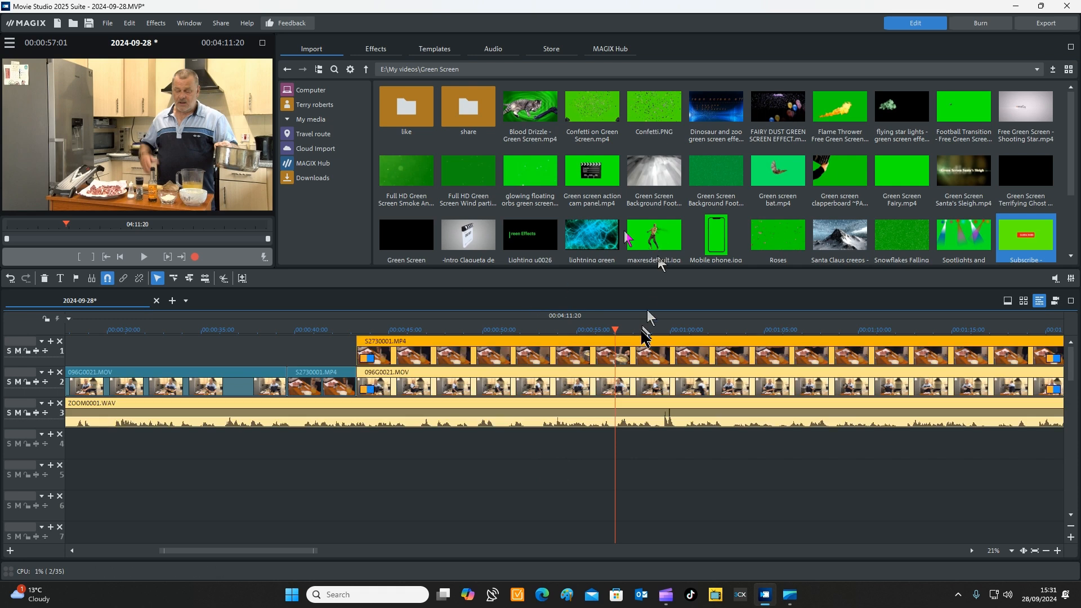
pyautogui.click(485, 504)
pyautogui.hotkey('ctrl', 'a')
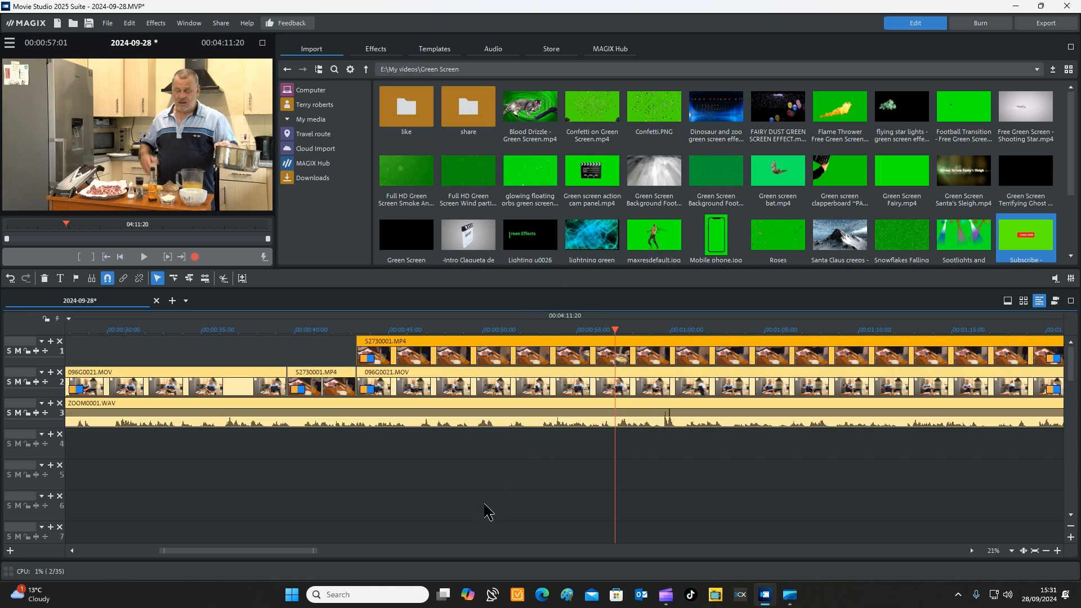
pyautogui.moveTo(530, 344); pyautogui.dragTo(527, 375)
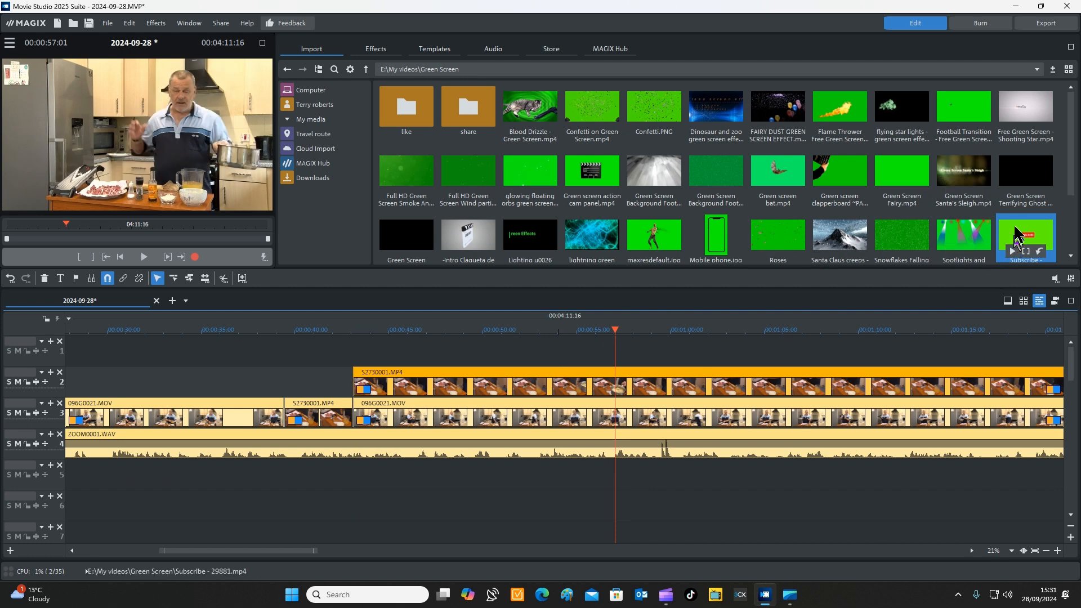
# Add Subscribe - 29881.mp4 to track 5 below the sound clip, spanning the playhead at 00:00:57:01, and mute that track.
pyautogui.moveTo(1016, 237); pyautogui.dragTo(576, 356)
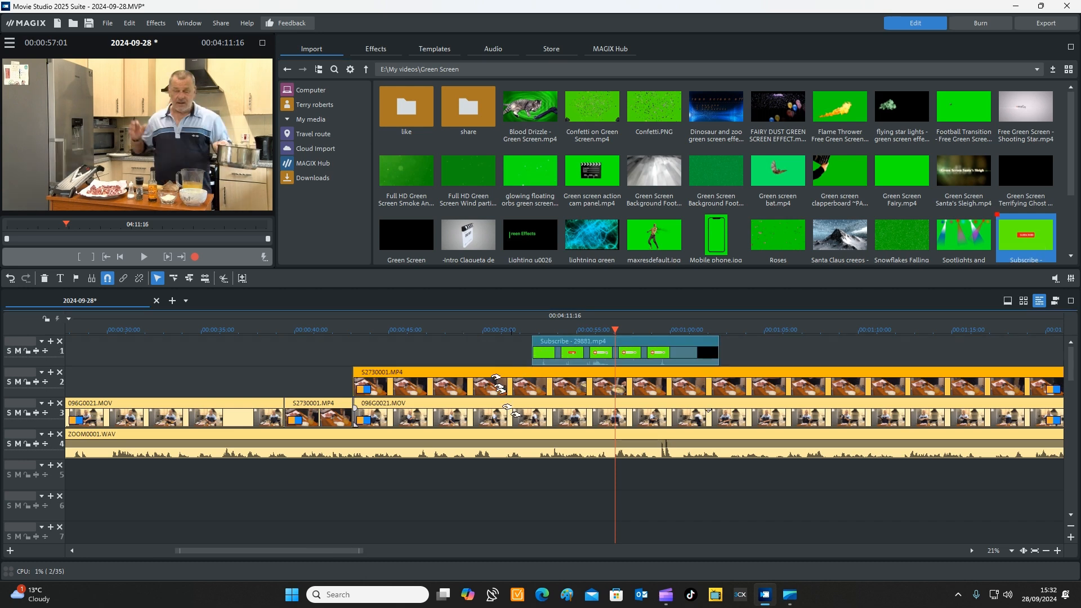
pyautogui.click(526, 515)
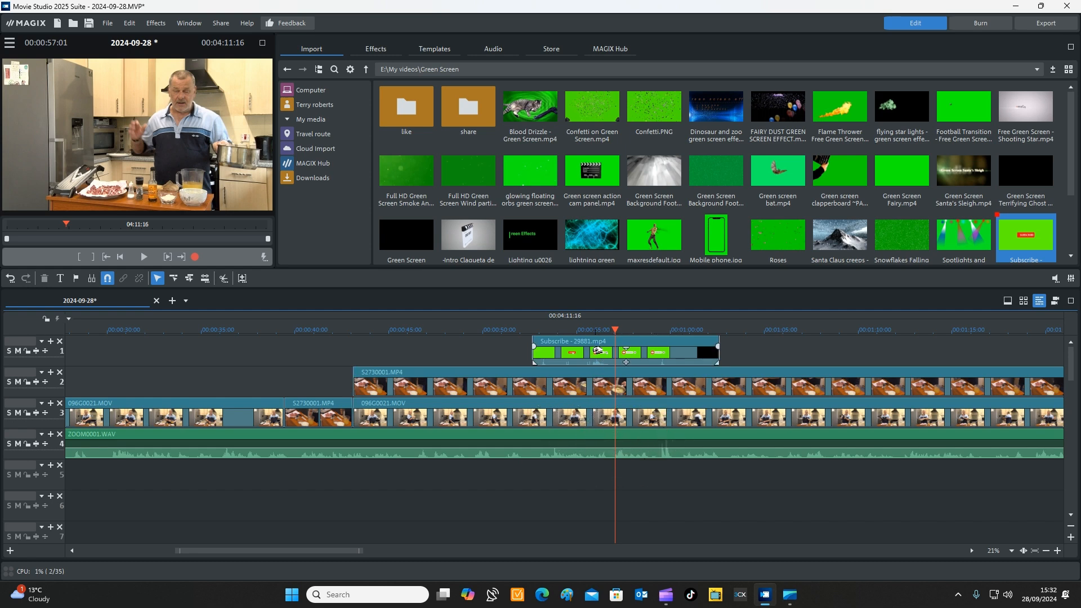
pyautogui.moveTo(594, 336); pyautogui.dragTo(595, 473)
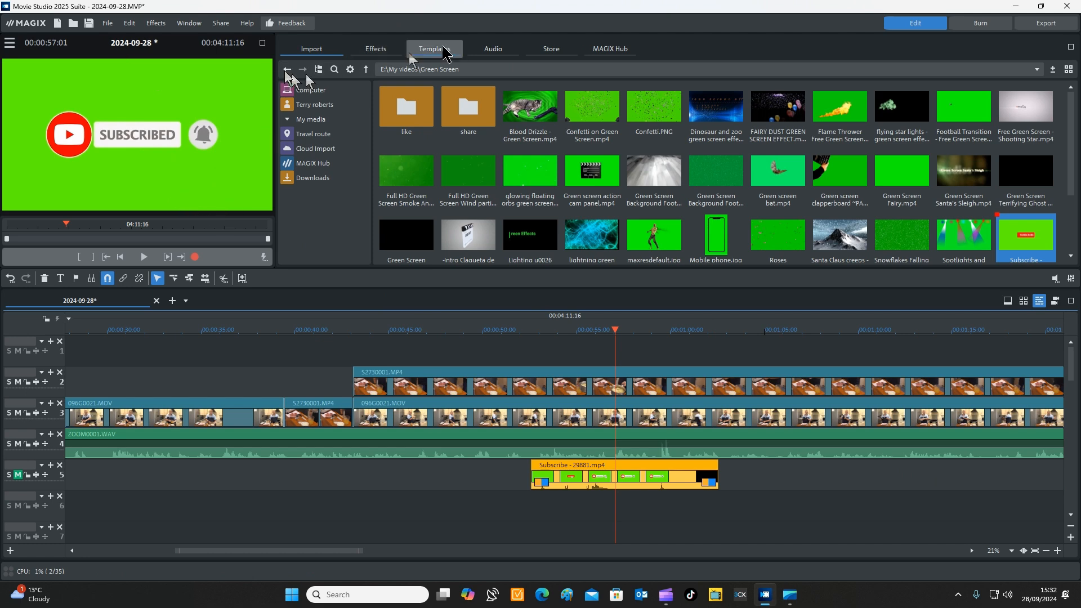
# Search the effects for "chroma" and apply Chroma Key Pro to the Subscribe - 29881.mp4 clip.
pyautogui.click(369, 51)
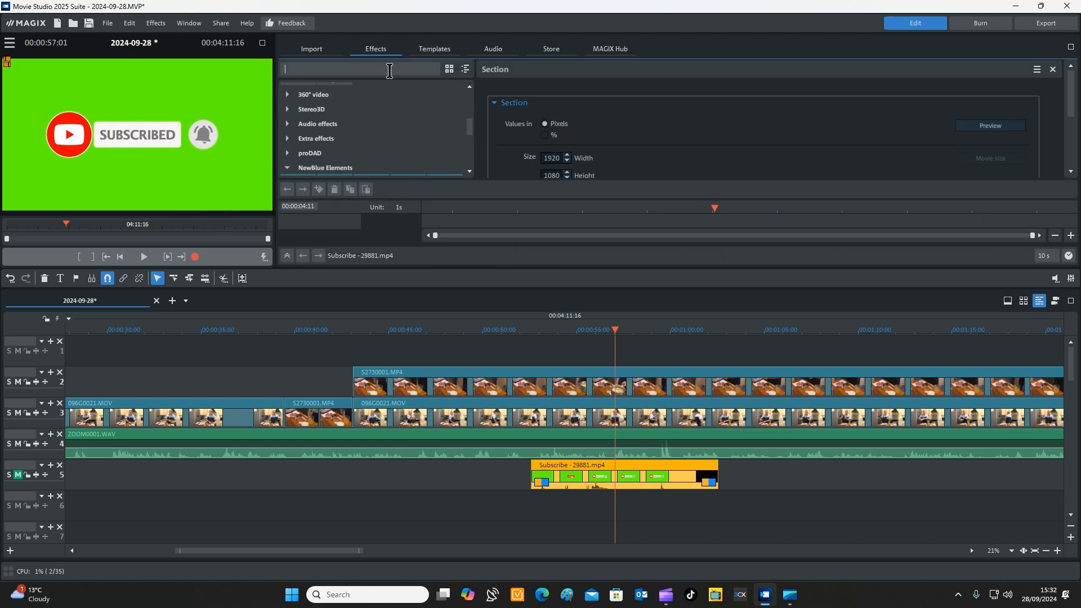
pyautogui.write('ch')
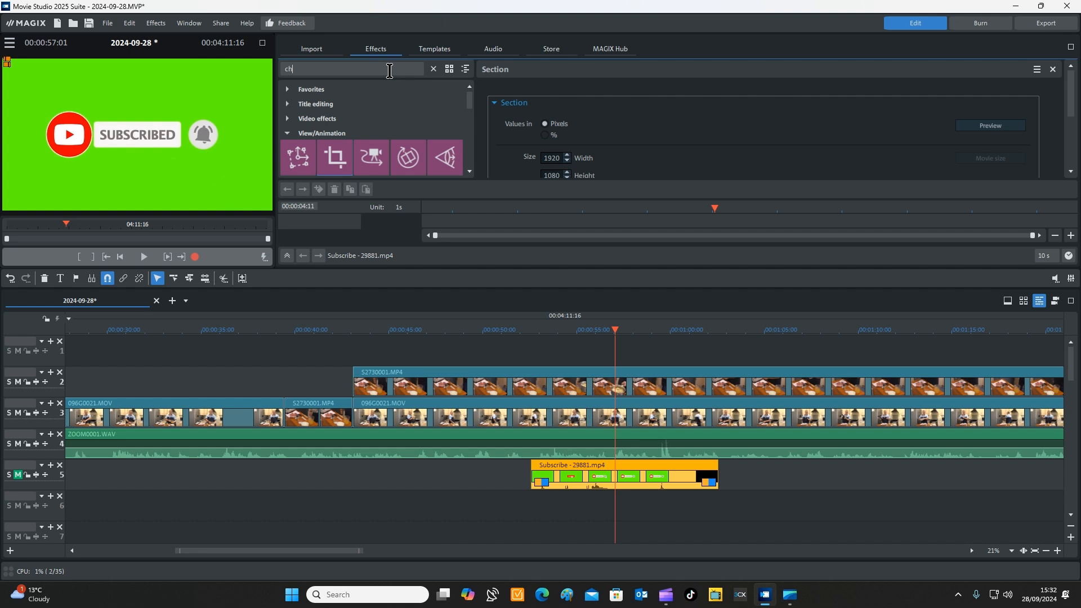
pyautogui.write('roma')
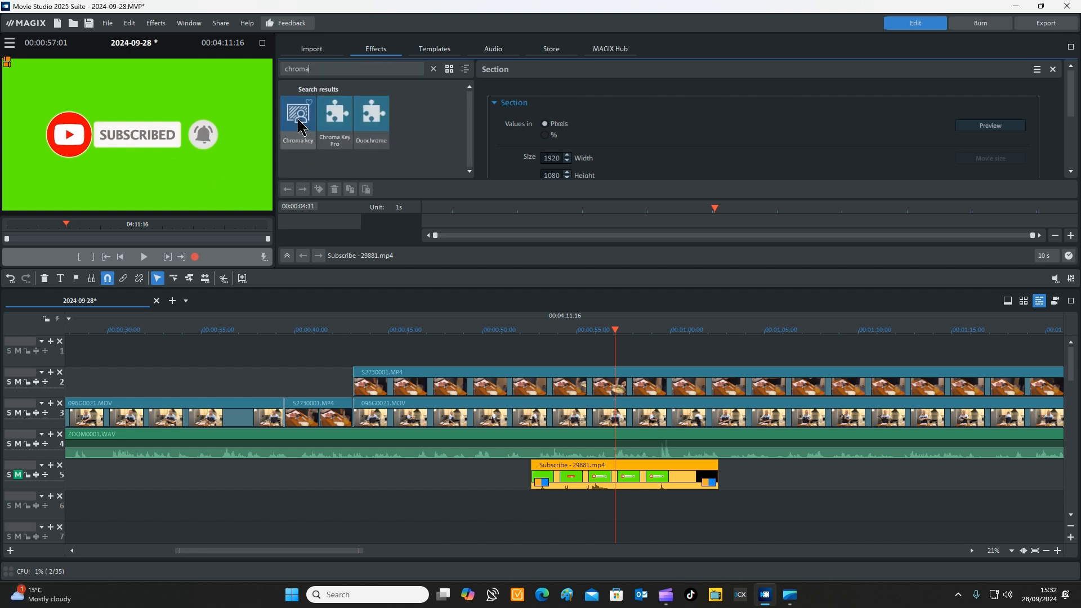
pyautogui.click(301, 125)
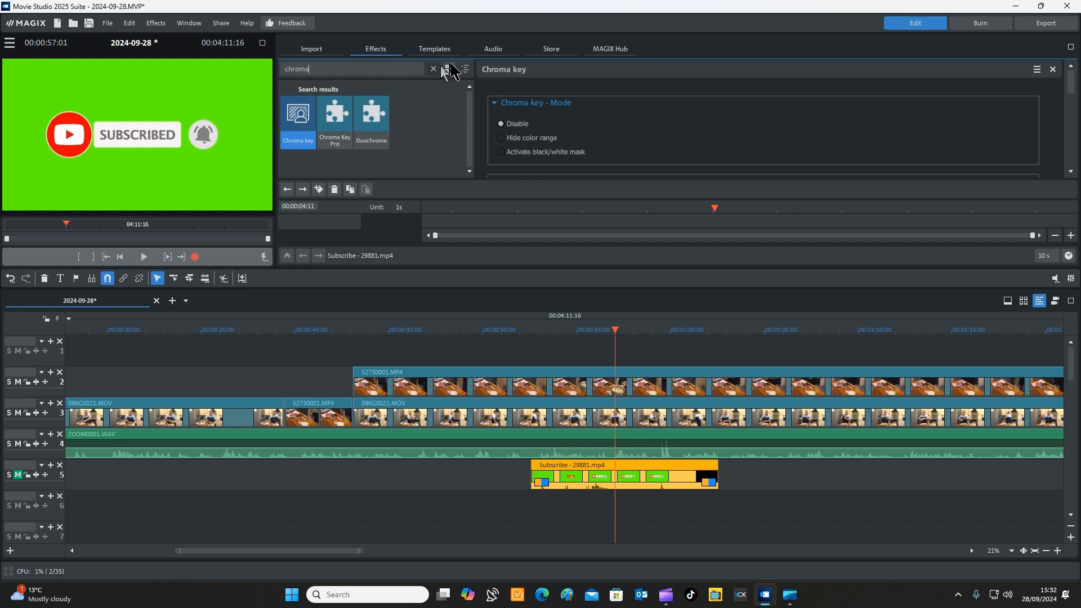
pyautogui.click(332, 126)
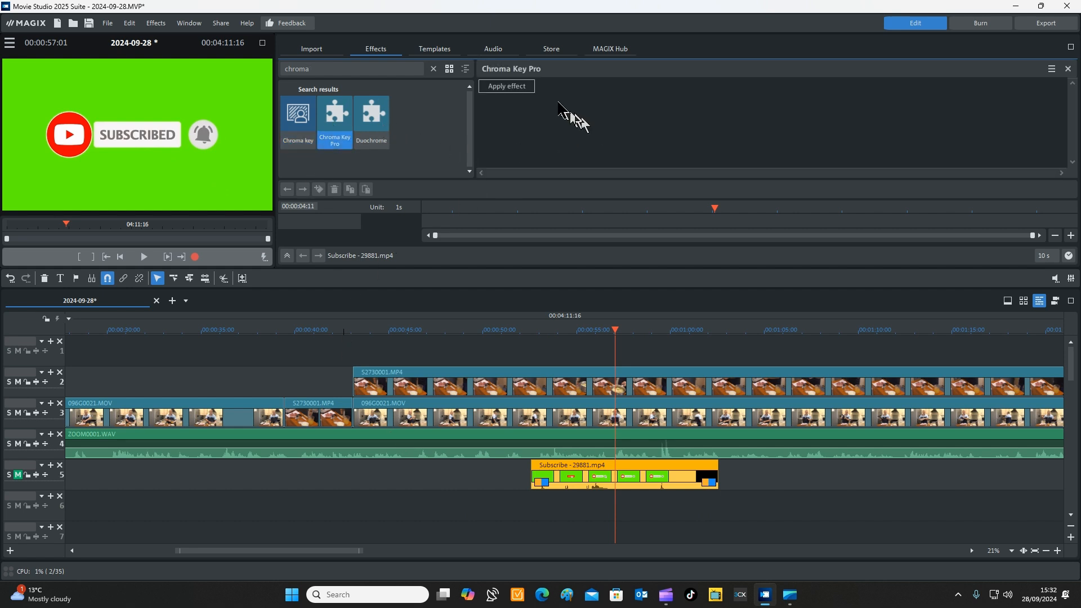
pyautogui.click(500, 87)
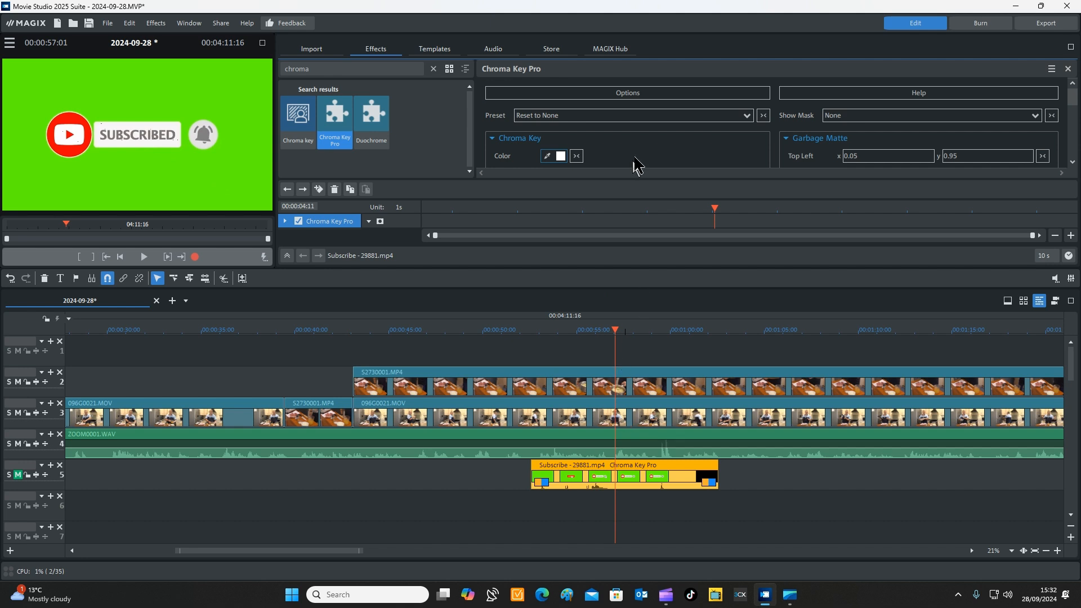
# Set the Chroma Key Pro preset of the Subscribe clip to Green Key.
pyautogui.click(644, 117)
pyautogui.scroll(-2, 615, 160)
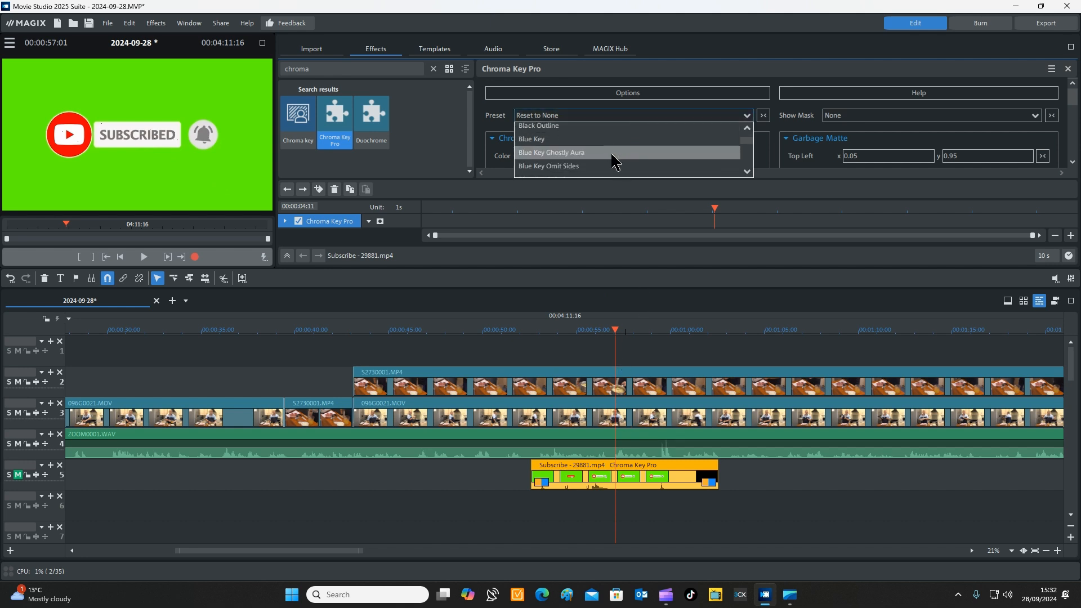
pyautogui.scroll(-3, 615, 160)
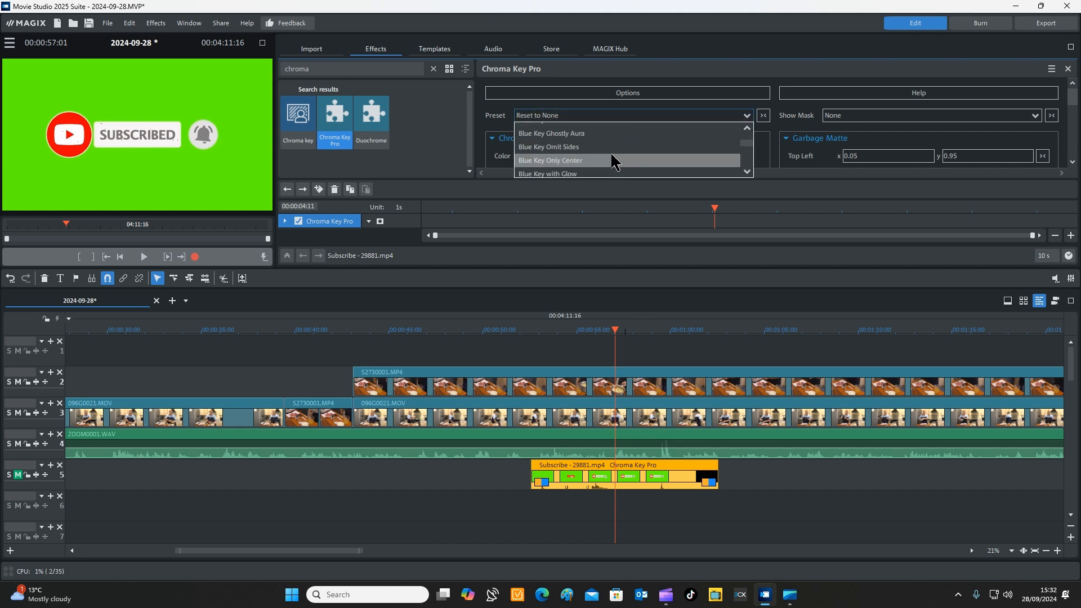
pyautogui.click(615, 160)
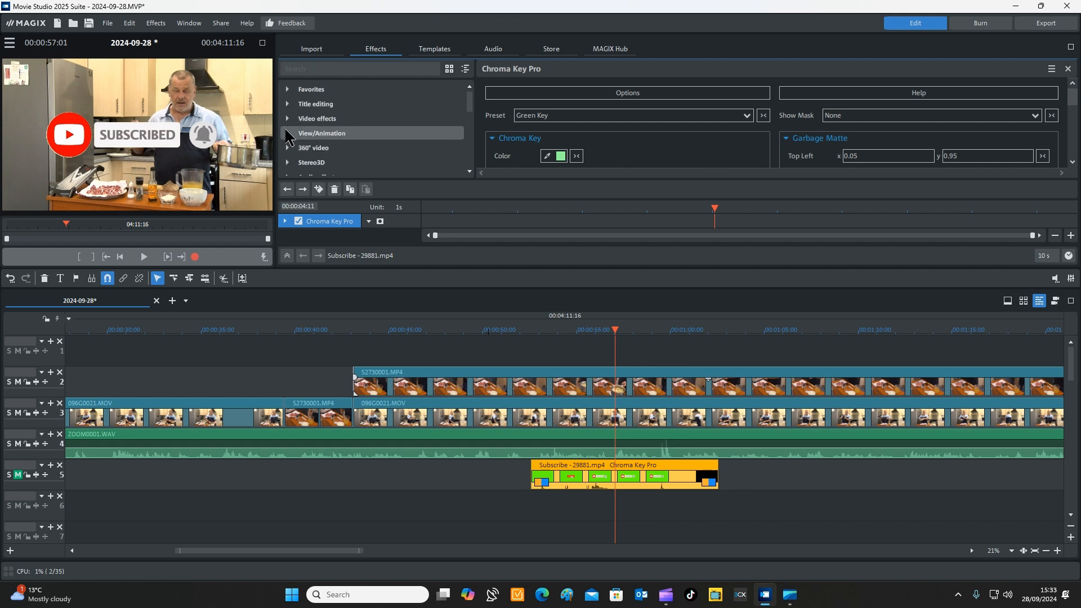
# Apply Size/Position/Rotation to the Subscribe clip, shrink it to about 2076 x 1168 px and move it to about -912, 656 px.
pyautogui.click(288, 135)
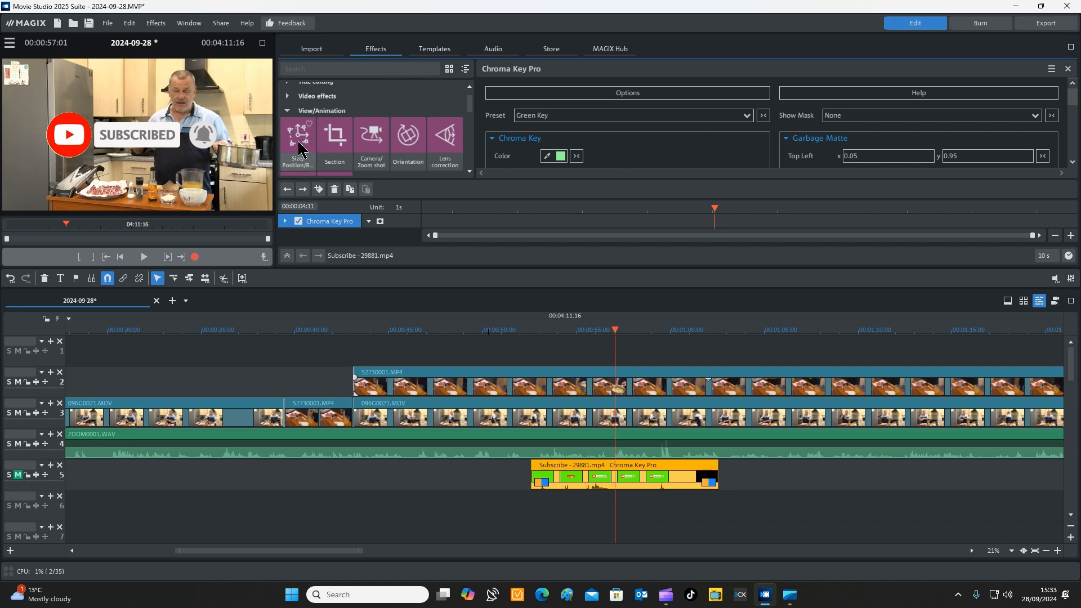
pyautogui.click(300, 145)
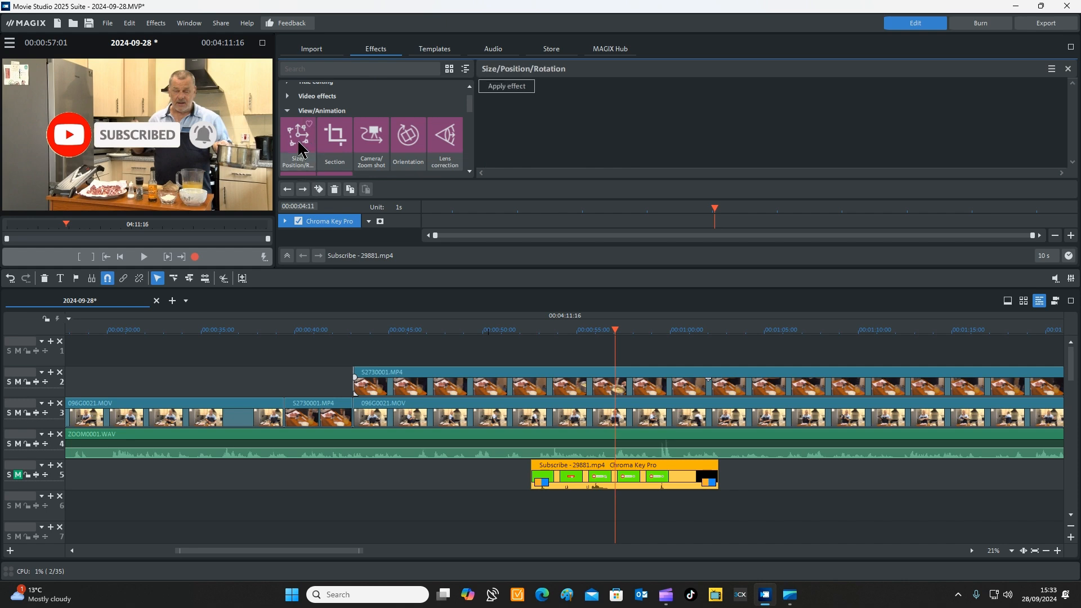
pyautogui.click(500, 88)
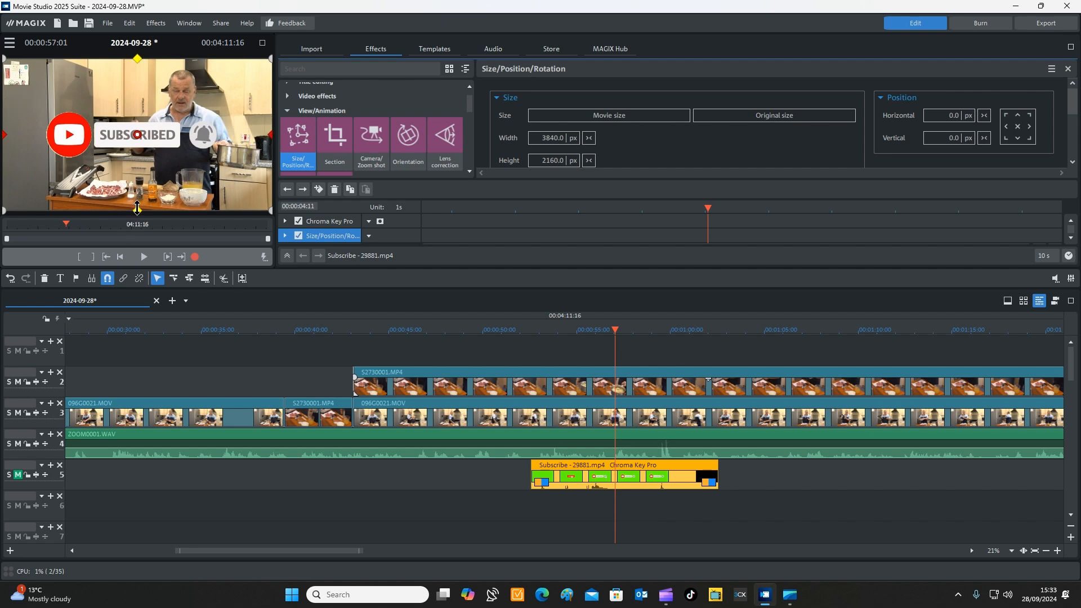
pyautogui.moveTo(137, 208); pyautogui.dragTo(137, 176)
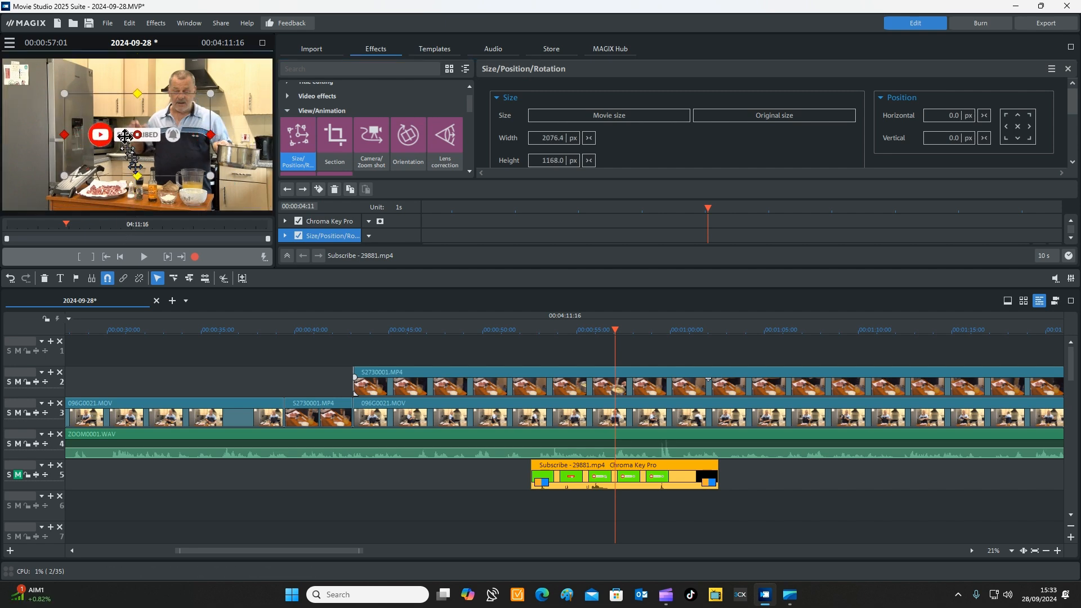
pyautogui.moveTo(125, 136); pyautogui.dragTo(60, 90)
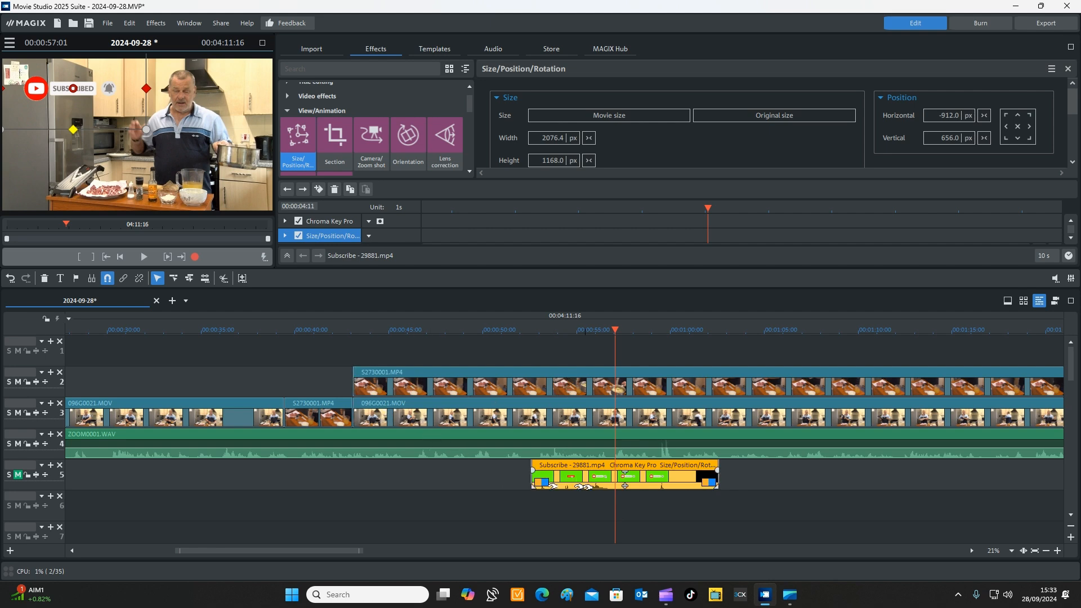
pyautogui.click(707, 409)
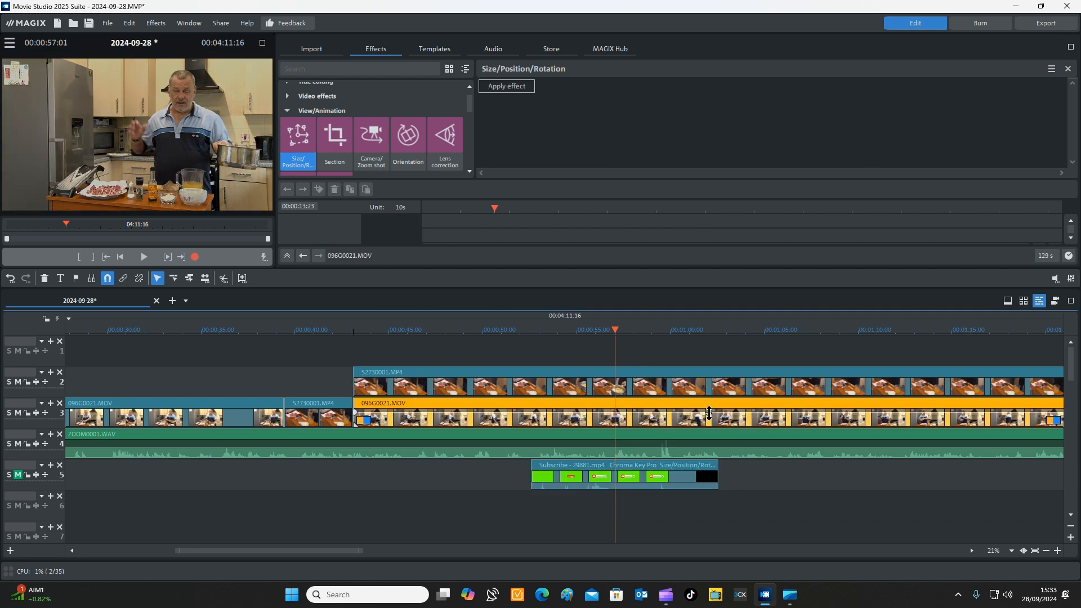
pyautogui.moveTo(707, 401)
pyautogui.mouseDown()
pyautogui.moveTo(705, 428)
pyautogui.moveTo(696, 401)
pyautogui.mouseUp()
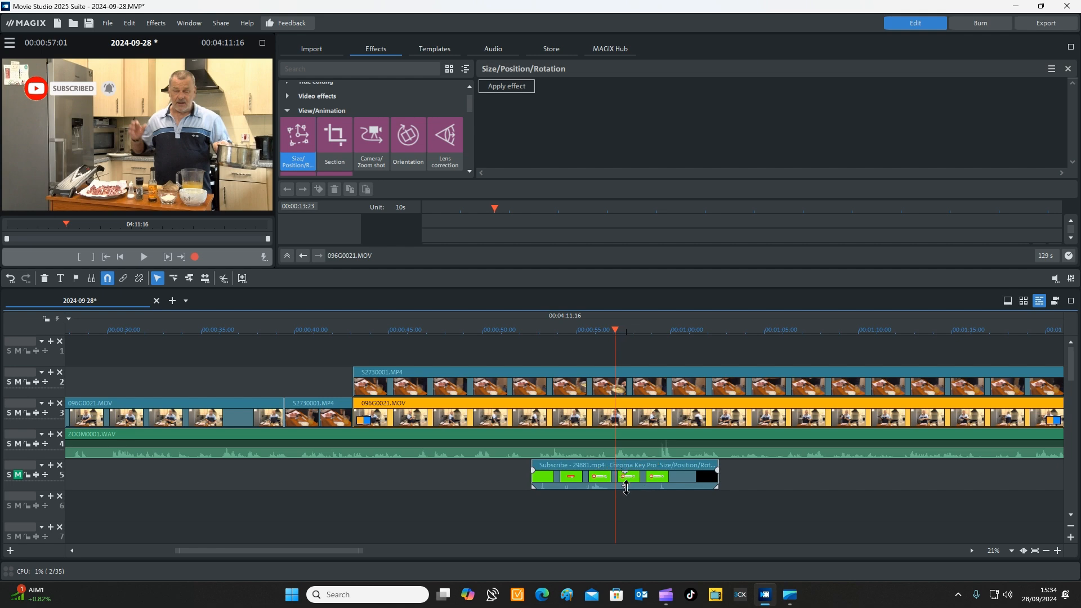
pyautogui.moveTo(626, 488); pyautogui.dragTo(643, 532)
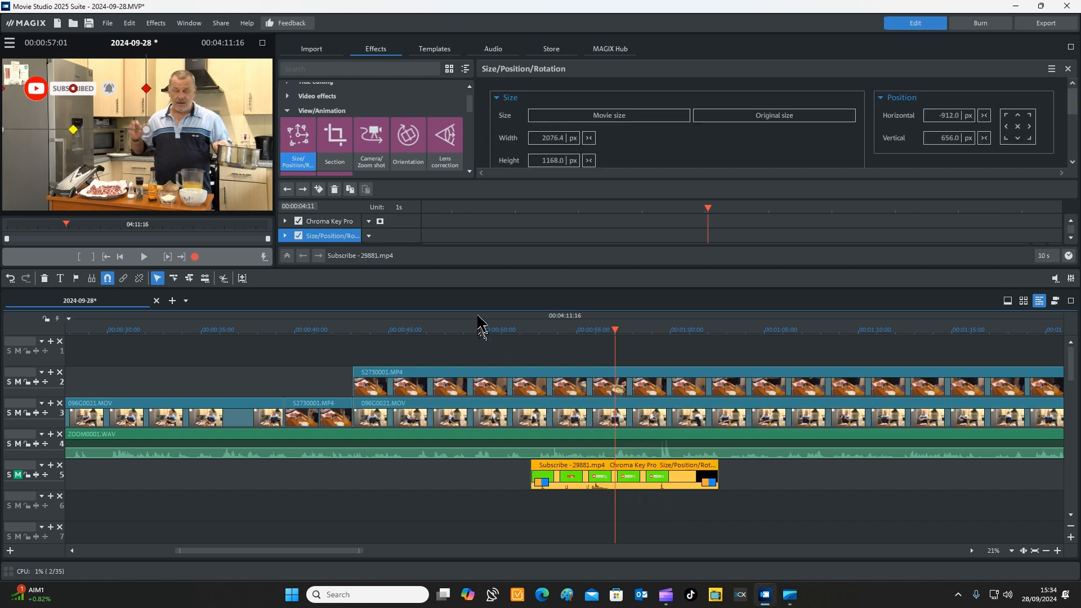
pyautogui.click(523, 363)
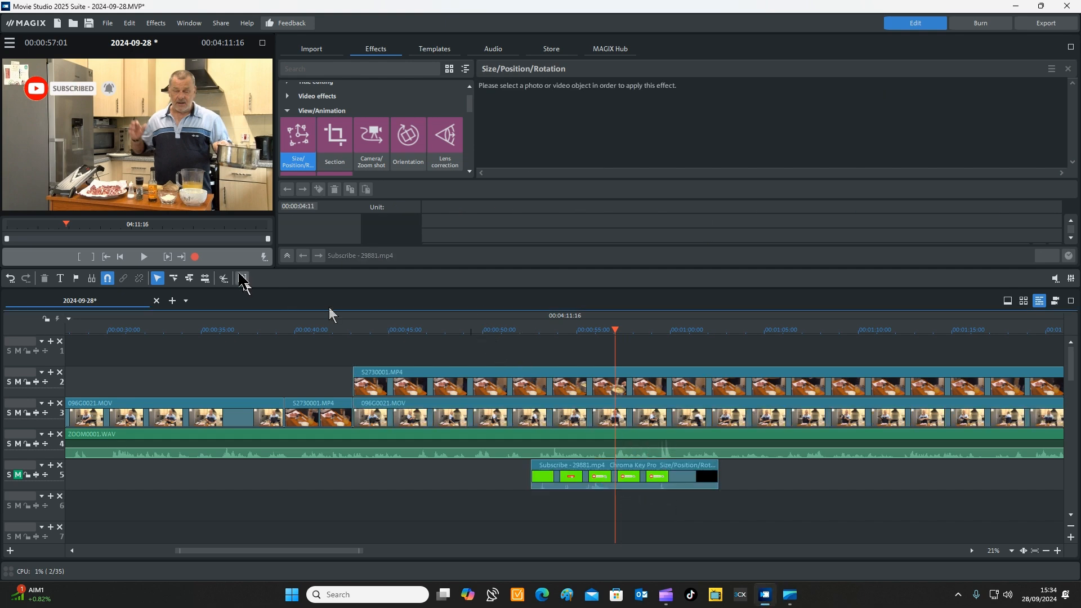
# Play the project from 00:00:51:15 to review the keyed Subscribe overlay, and stop playback after it.
pyautogui.click(510, 330)
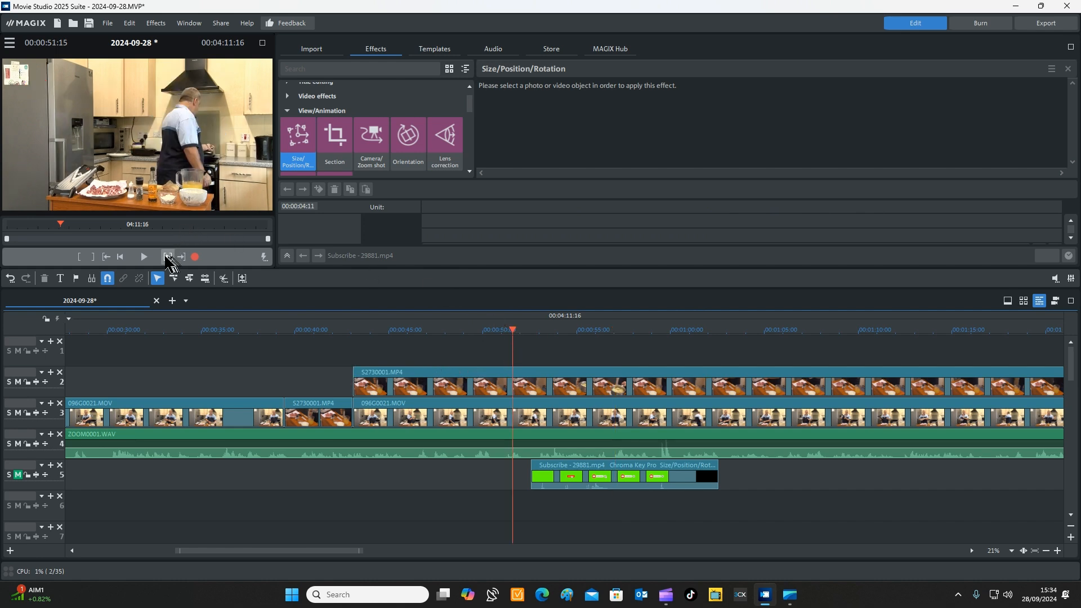
pyautogui.click(144, 257)
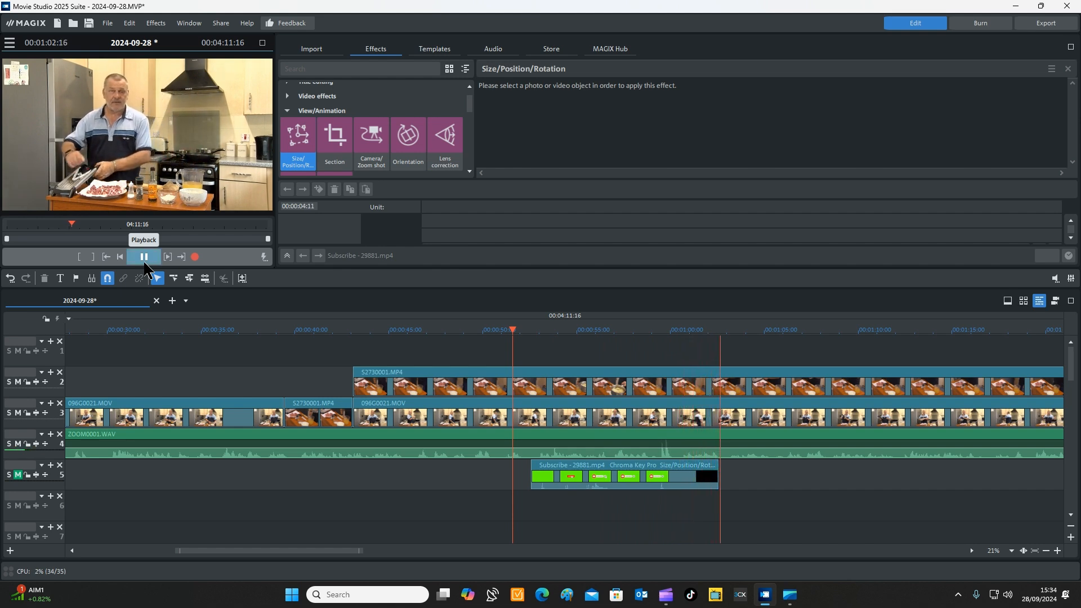
pyautogui.click(145, 262)
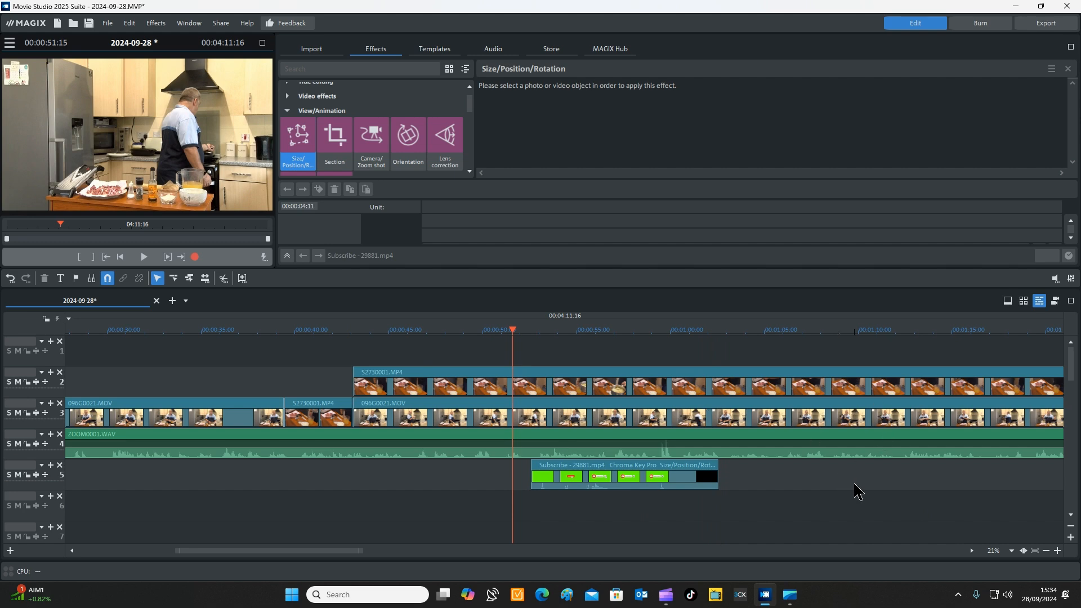
# Split both camera clips and the ZOOM0001.WAV sound at 00:01:09:24, and undo a trial deletion of everything after the cut.
pyautogui.moveTo(866, 492); pyautogui.dragTo(847, 325)
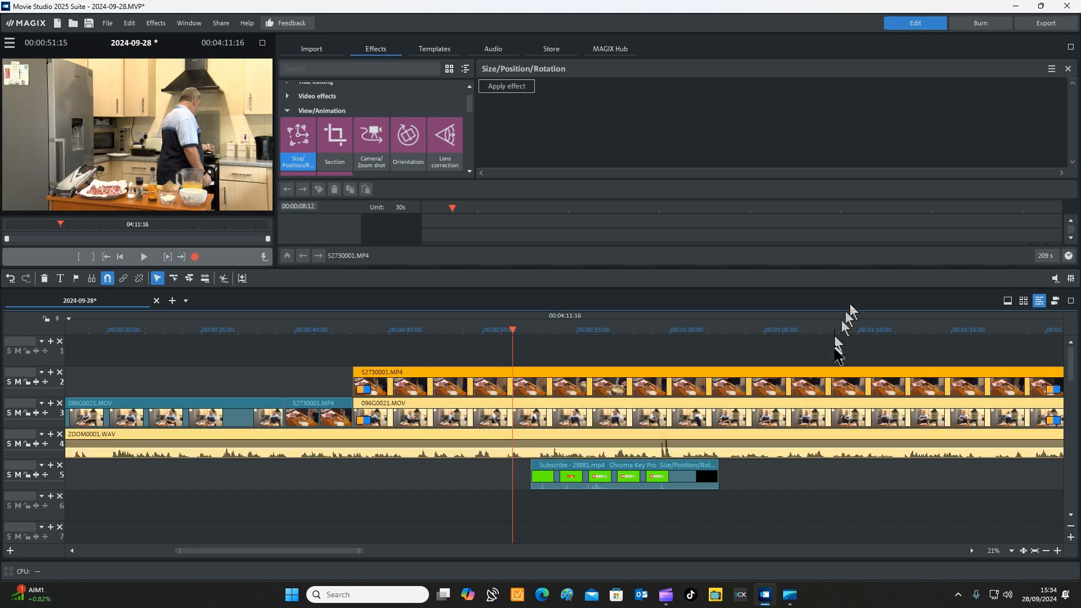
pyautogui.click(857, 333)
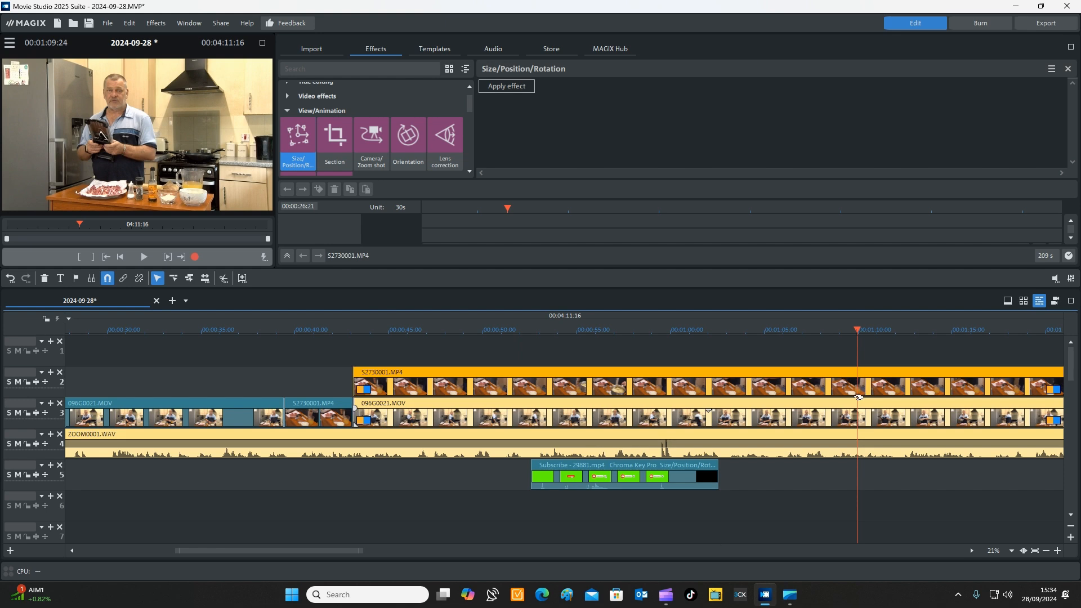
pyautogui.press('t')
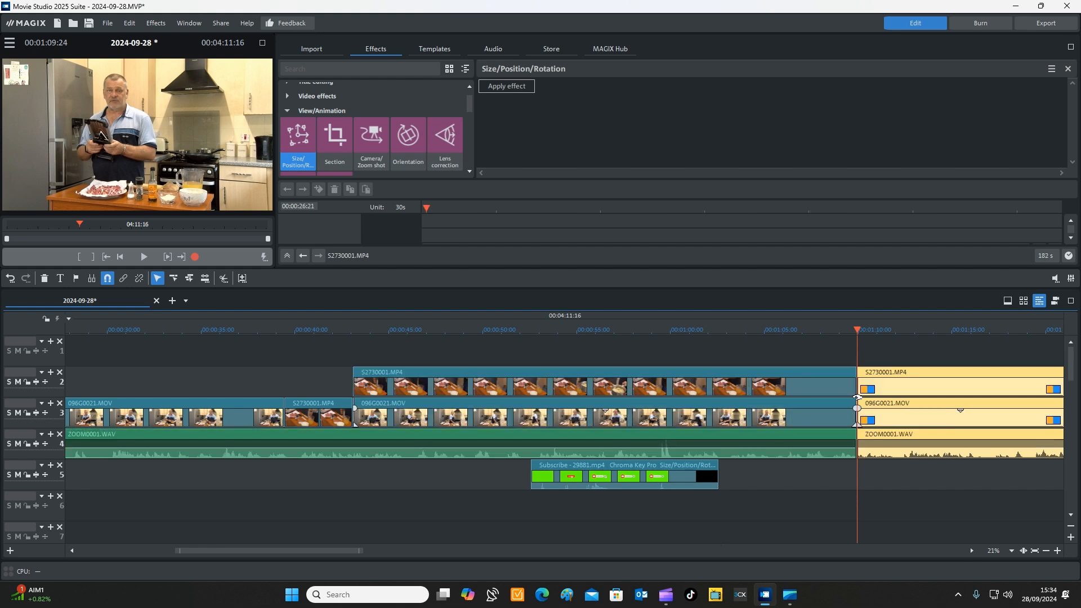
pyautogui.press('Delete')
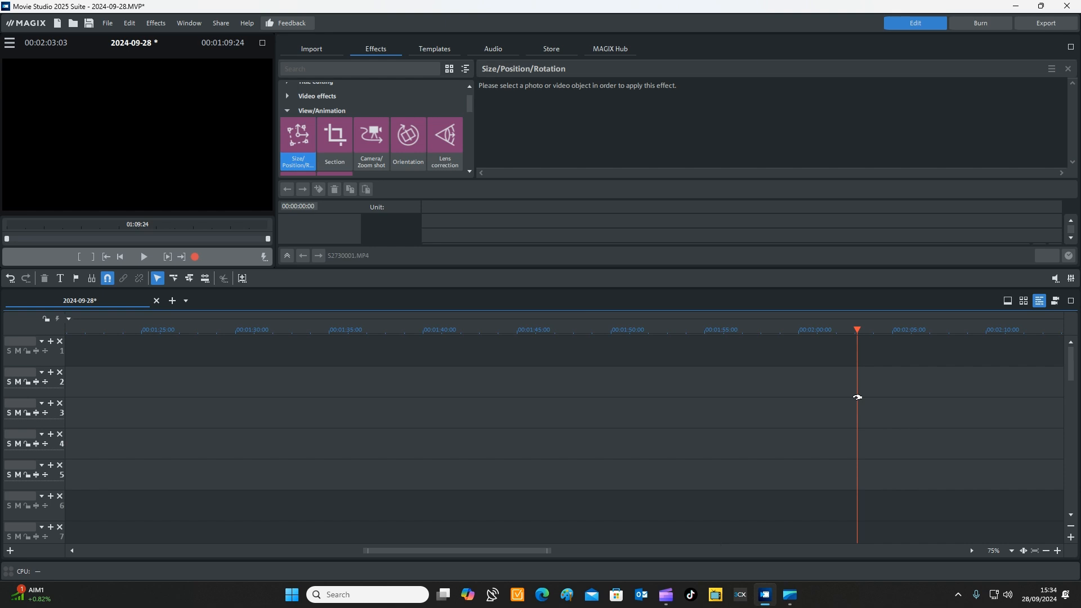
pyautogui.hotkey('ctrl', 'z')
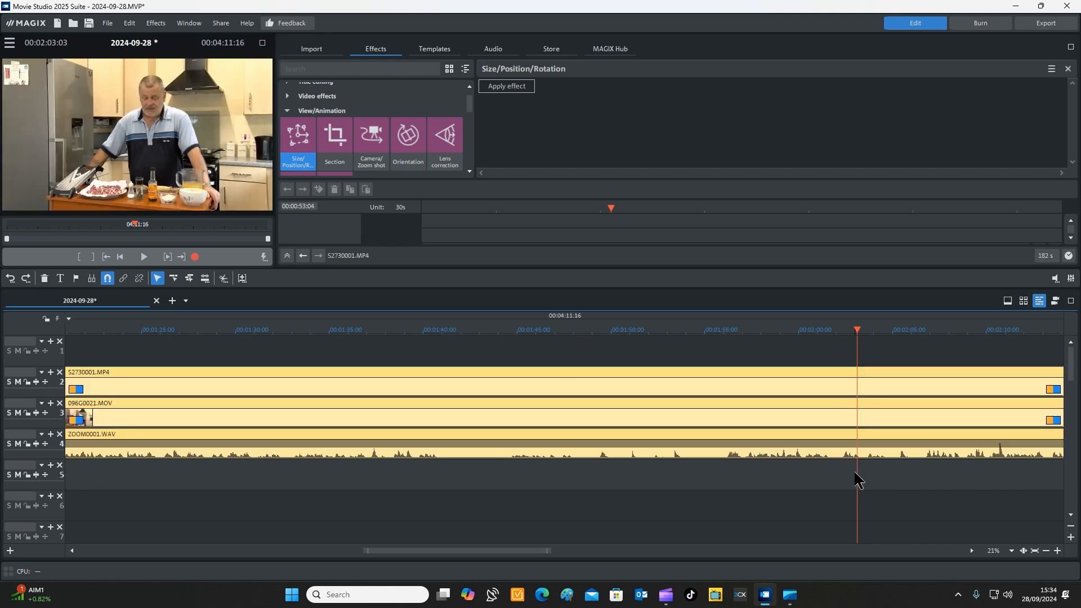
# Split both camera clips and the sound at 00:02:03:03 and delete everything after that cut.
pyautogui.press('t')
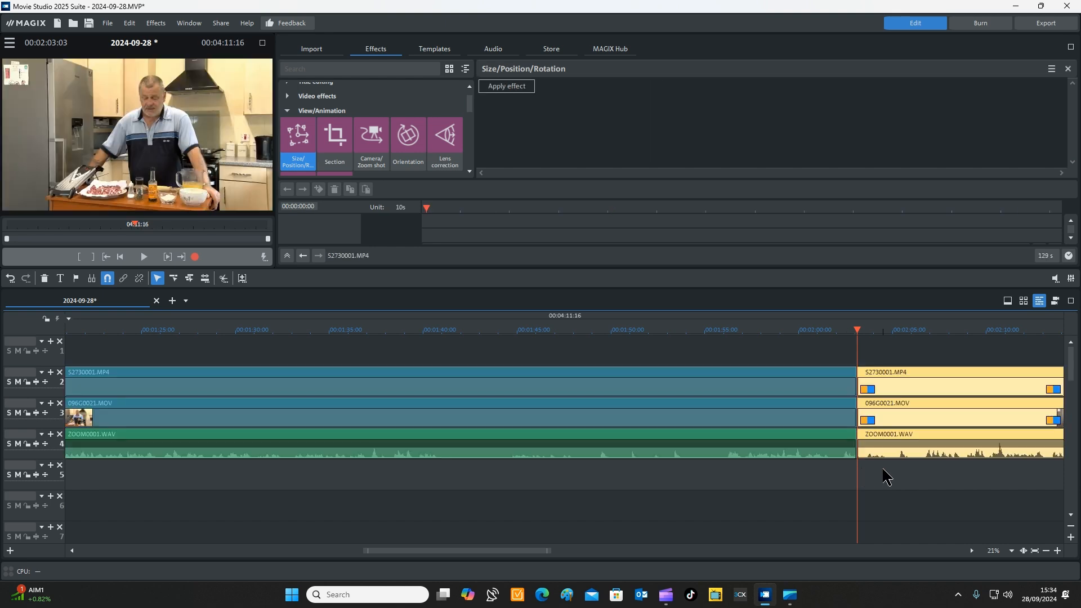
pyautogui.click(907, 495)
pyautogui.click(898, 374)
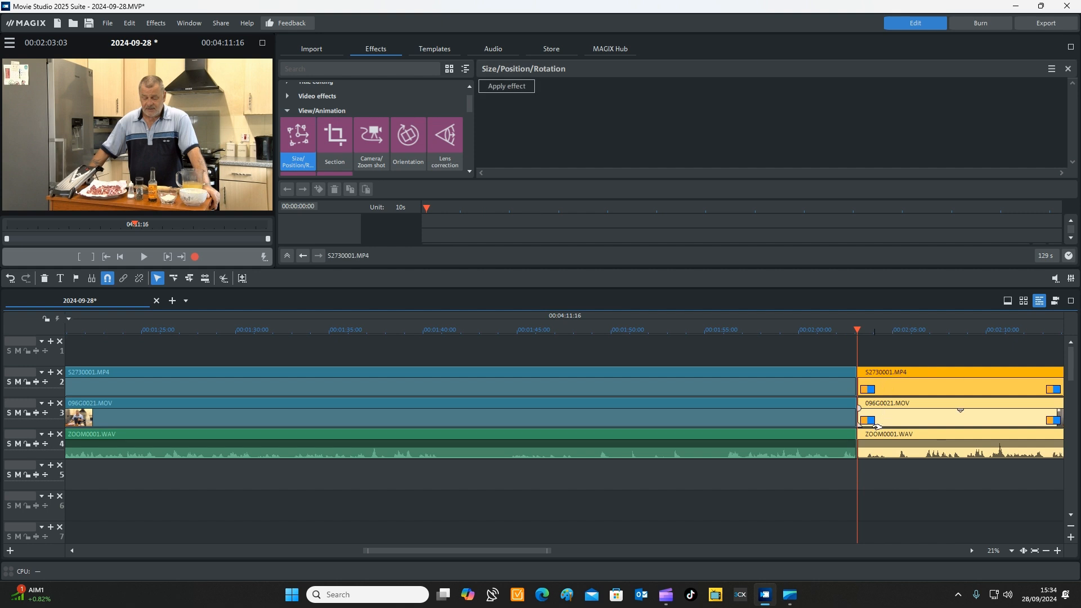
pyautogui.press('Delete')
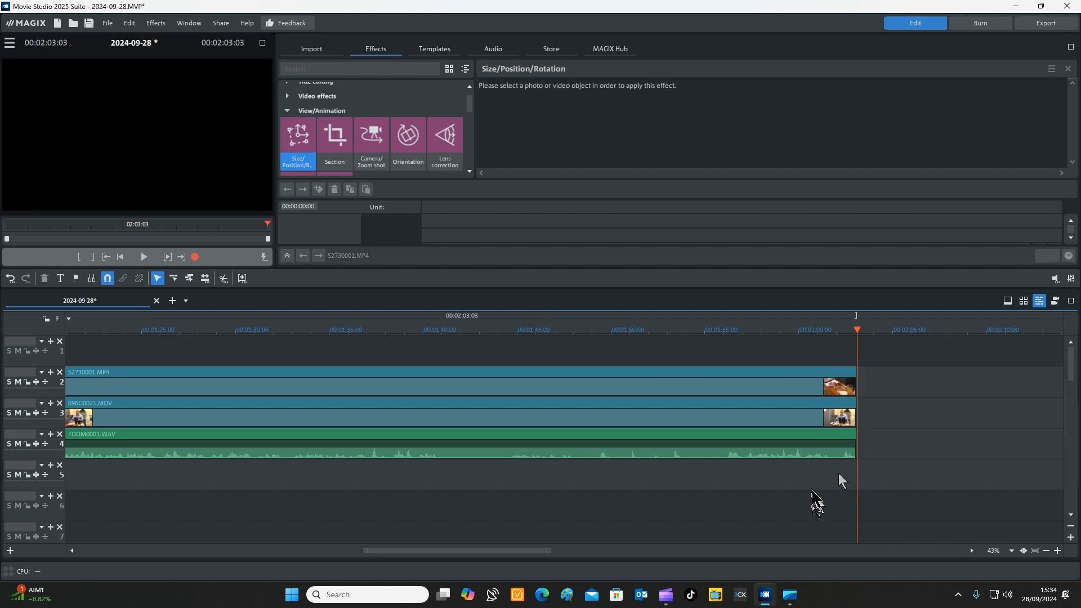
# Delete the two remaining S2730001.MP4 clips from track 2, leaving out the grouped camera and sound clips beneath them.
pyautogui.moveTo(816, 505); pyautogui.dragTo(804, 328)
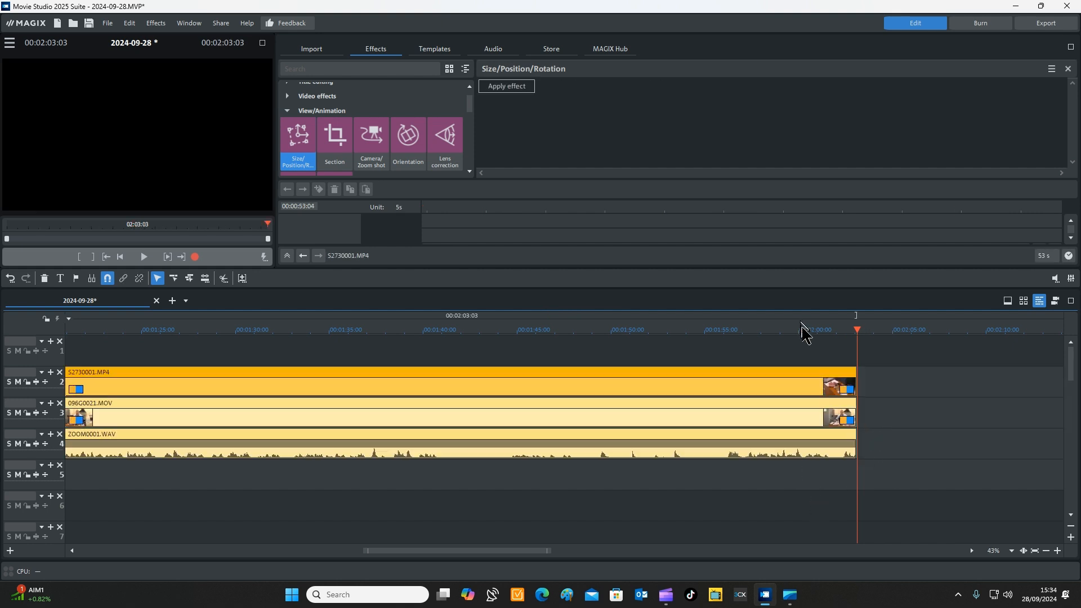
pyautogui.click(746, 379)
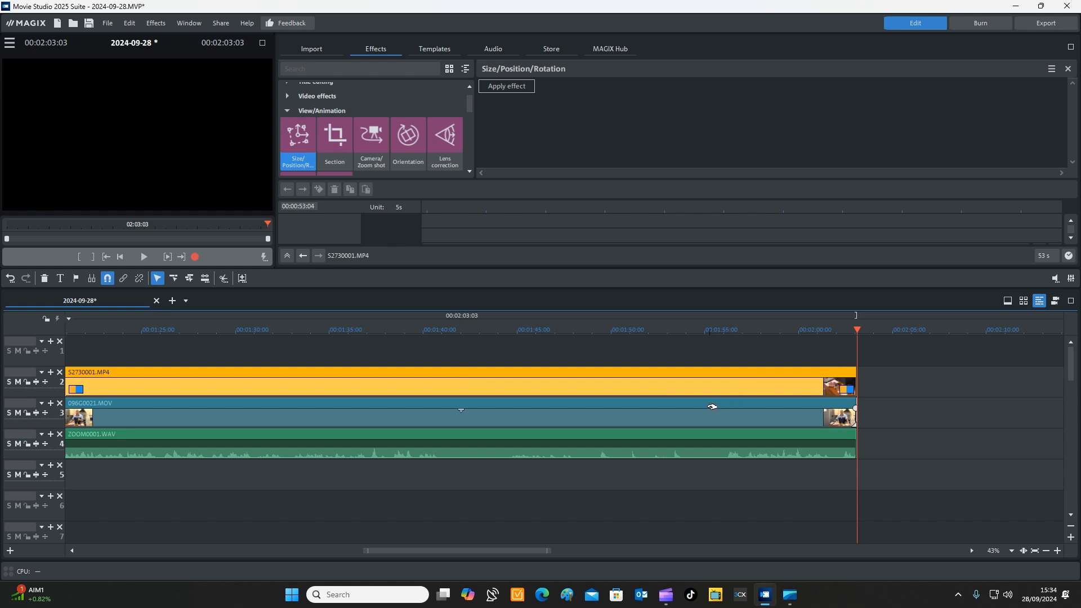
pyautogui.press('Delete')
pyautogui.scroll(2, 663, 444)
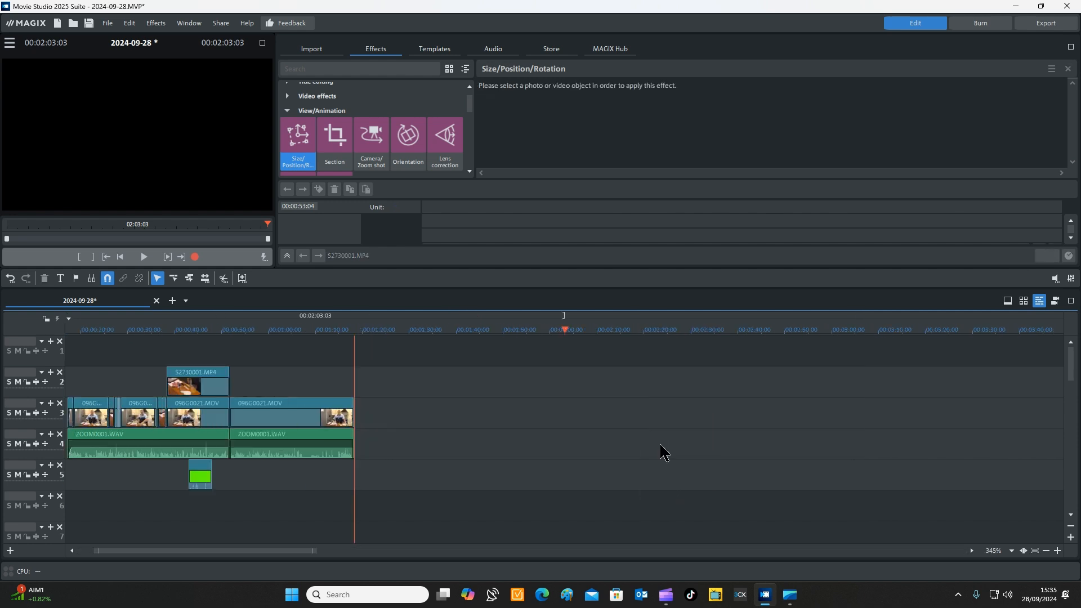
pyautogui.click(244, 388)
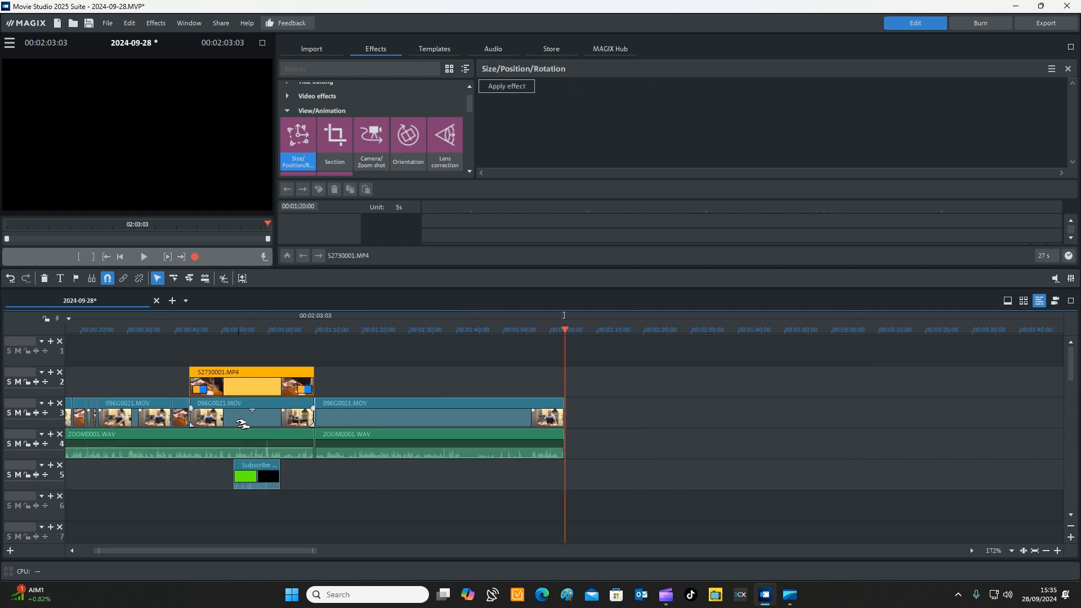
pyautogui.press('Delete')
# Scrub past the Subscribe overlay to the last cut, and add a long fade-out to the final 096G0021.MOV clip and its sound.
pyautogui.moveTo(153, 333); pyautogui.dragTo(198, 355)
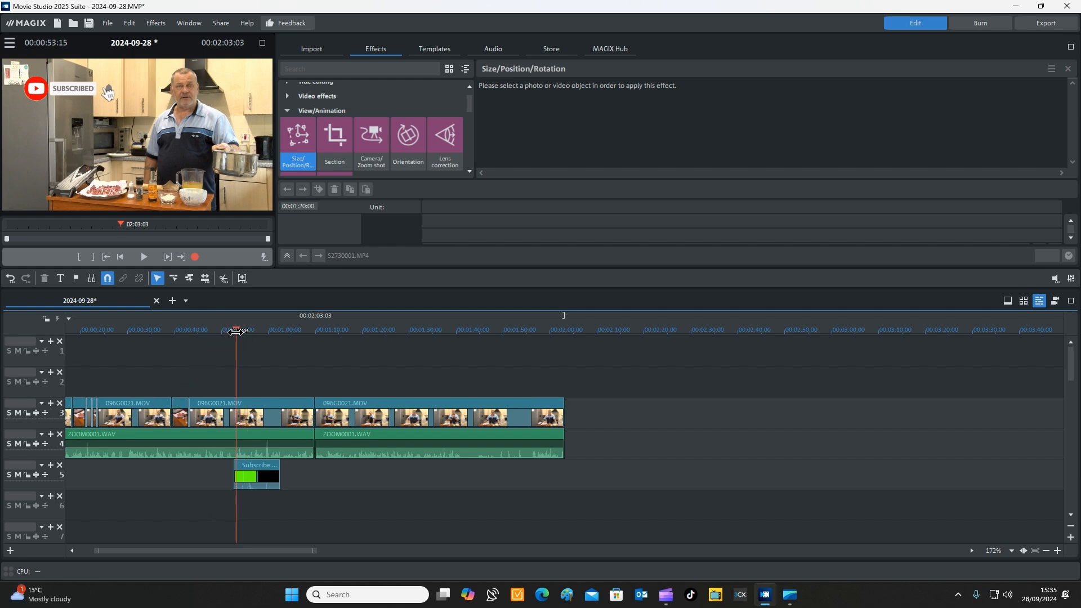
pyautogui.moveTo(236, 331); pyautogui.dragTo(315, 327)
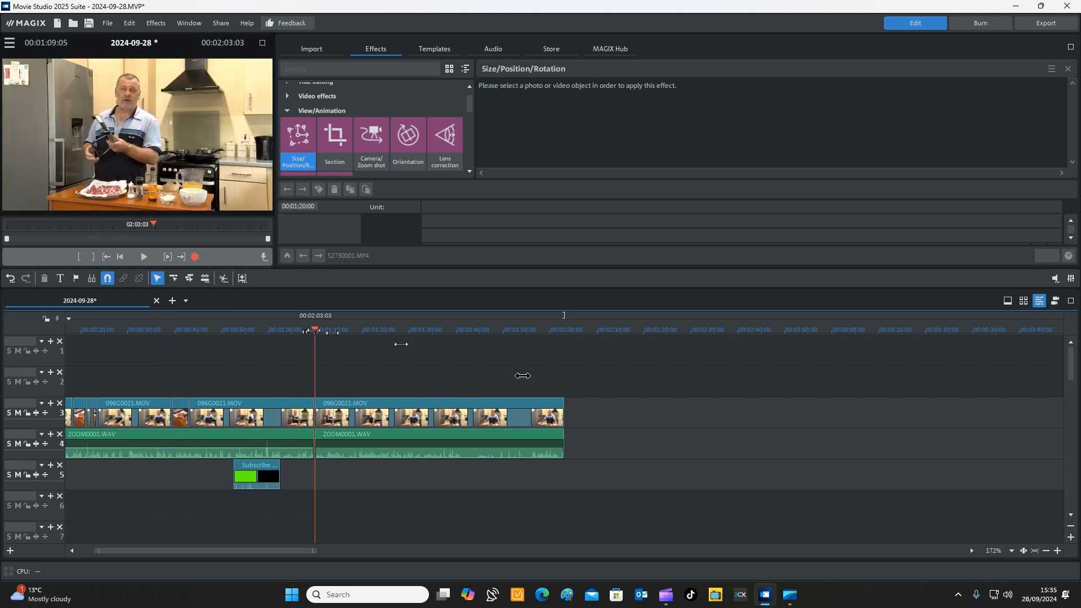
pyautogui.click(535, 445)
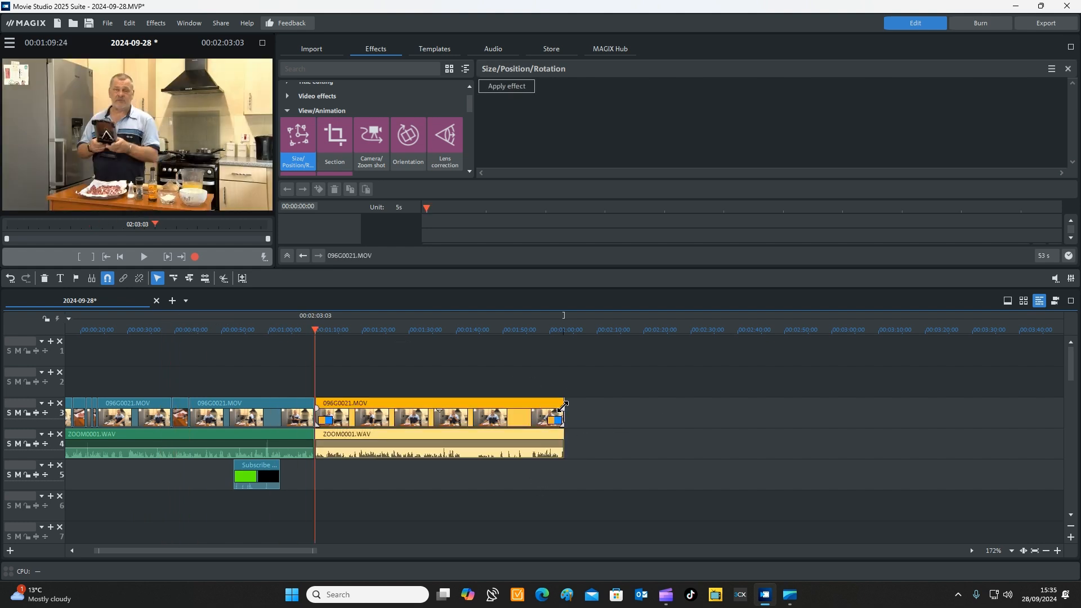
pyautogui.moveTo(563, 405); pyautogui.dragTo(513, 416)
# Play the ending from 00:01:41:15 to review the fade-out, and stop playback.
pyautogui.click(462, 329)
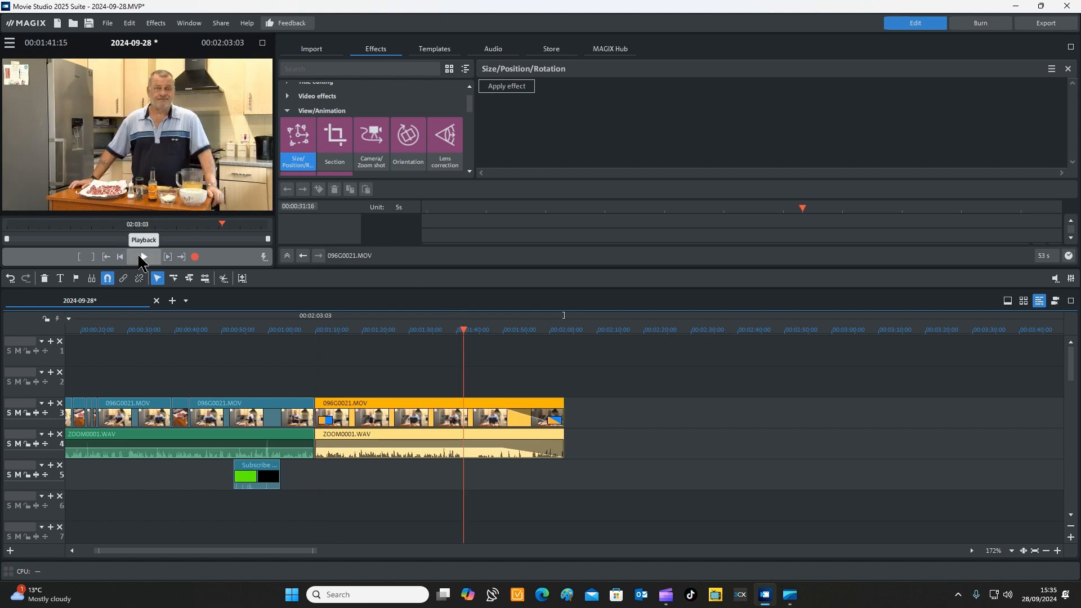
pyautogui.click(143, 257)
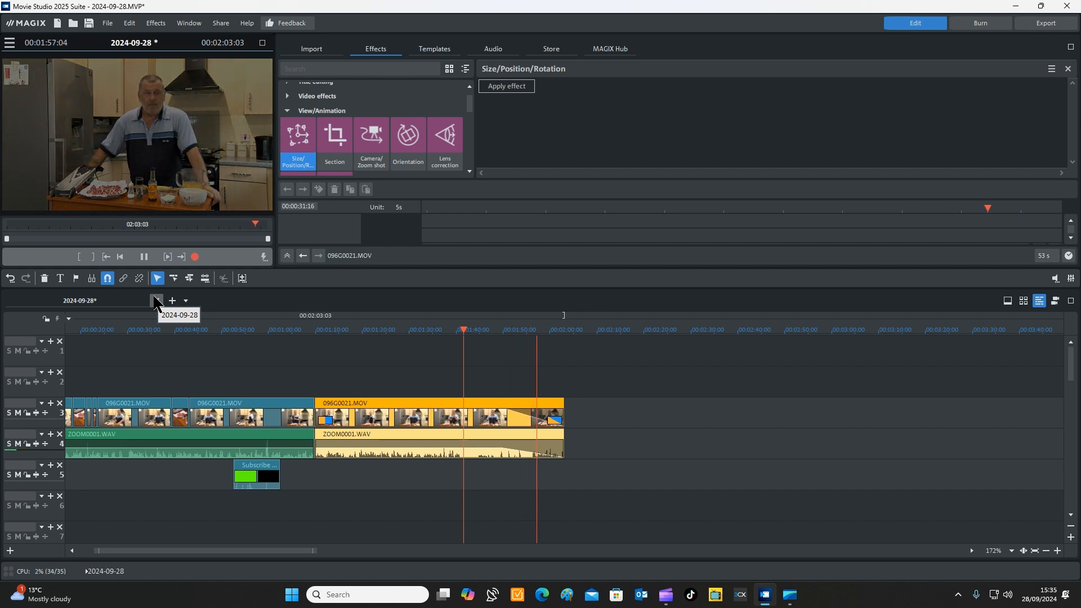
pyautogui.click(145, 257)
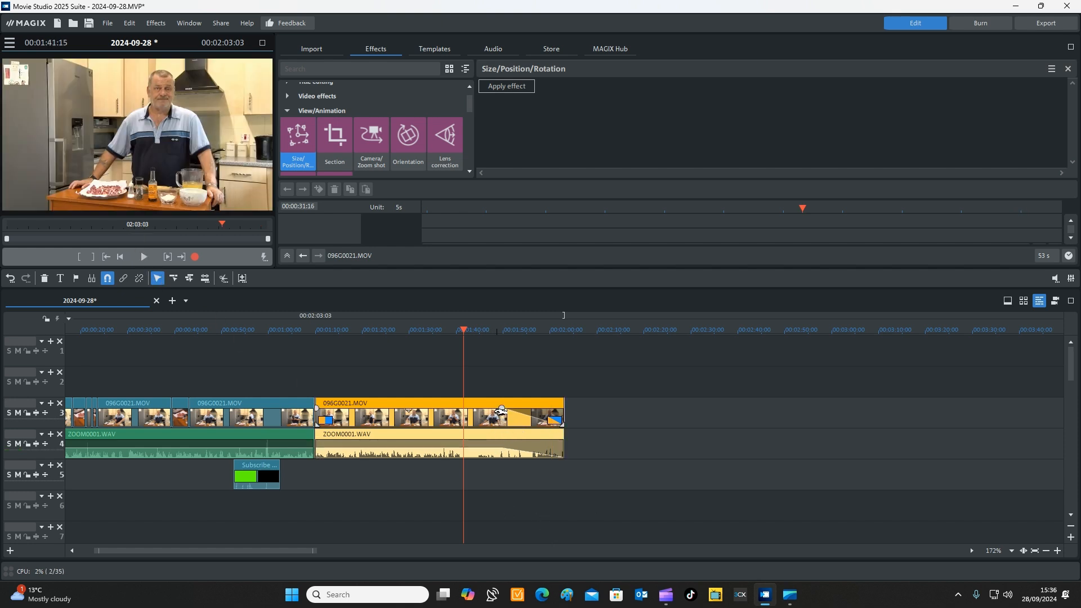
# Shorten the final clip's fade-out so it starts nearer the end, and play it from 00:01:54:23 to check the timing.
pyautogui.moveTo(499, 409); pyautogui.dragTo(524, 406)
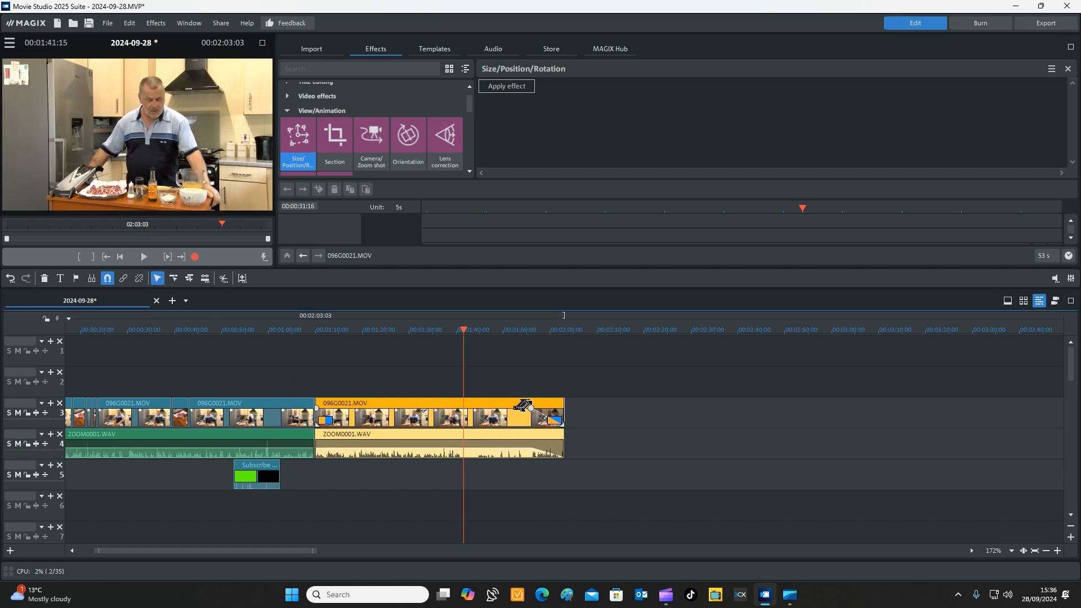
pyautogui.click(526, 331)
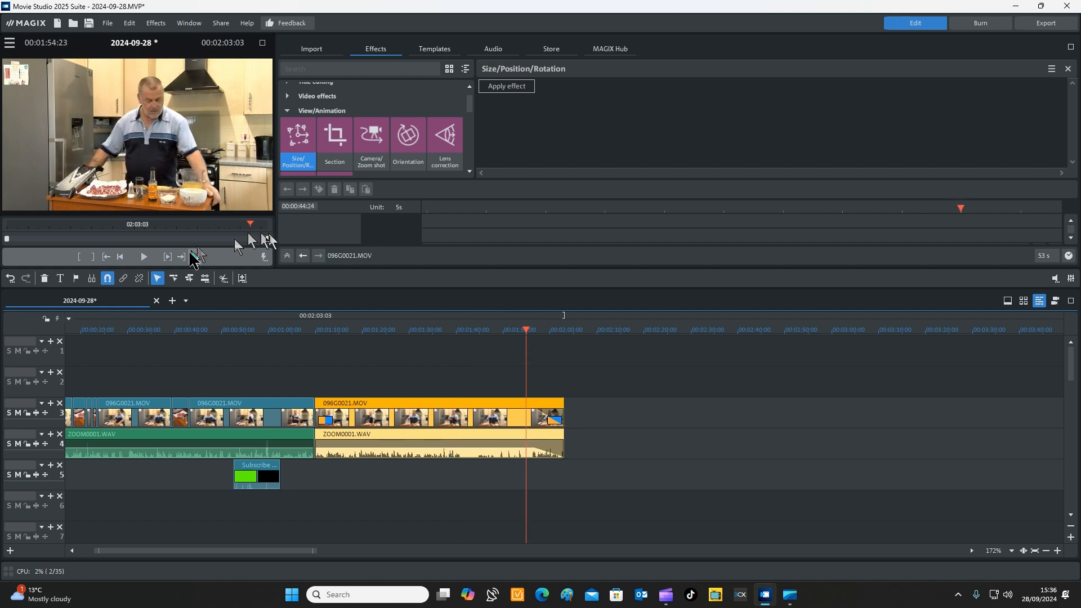
pyautogui.click(144, 257)
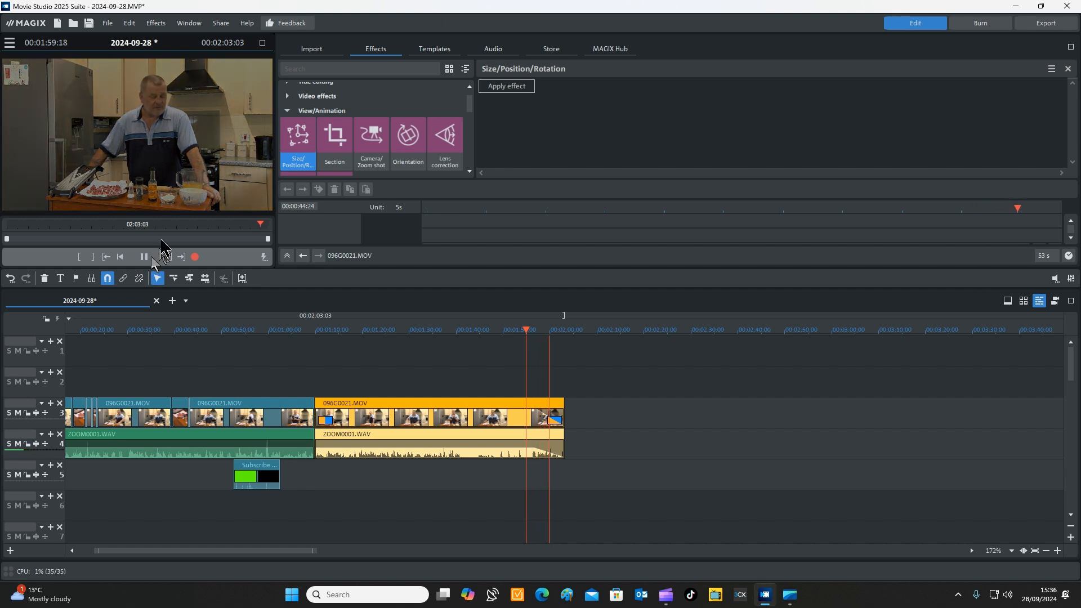
pyautogui.click(143, 257)
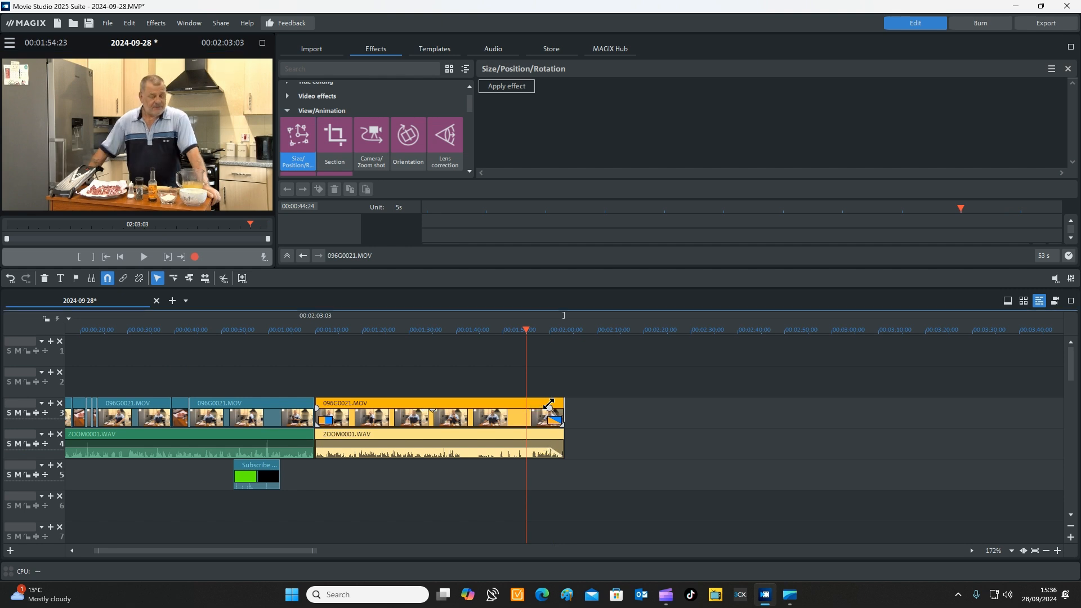
# Play the last seconds from 00:01:58:16 to review the shorter fade-out.
pyautogui.click(544, 329)
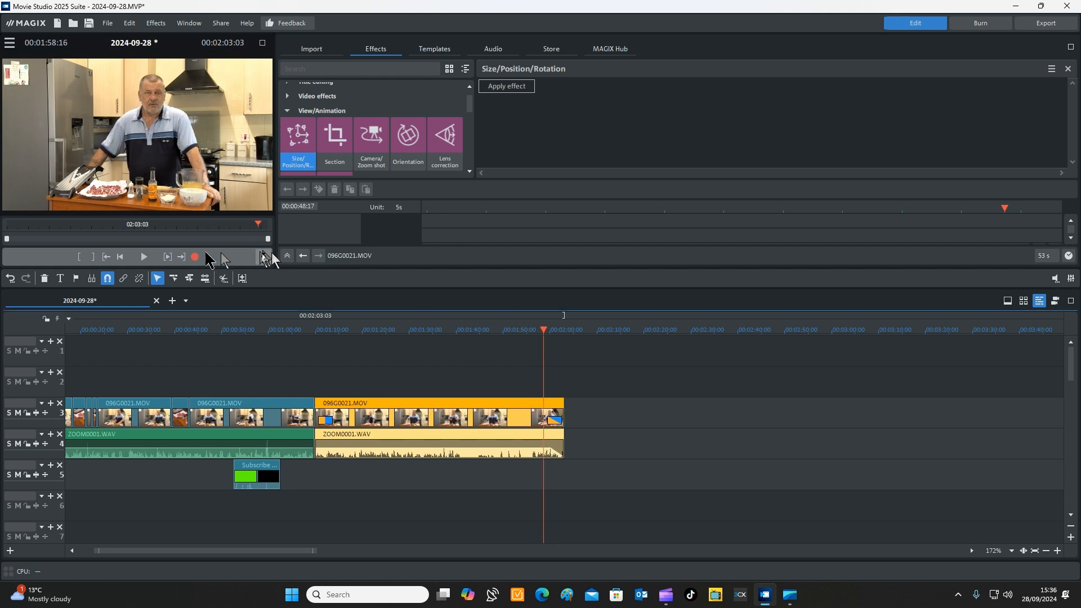
pyautogui.click(144, 257)
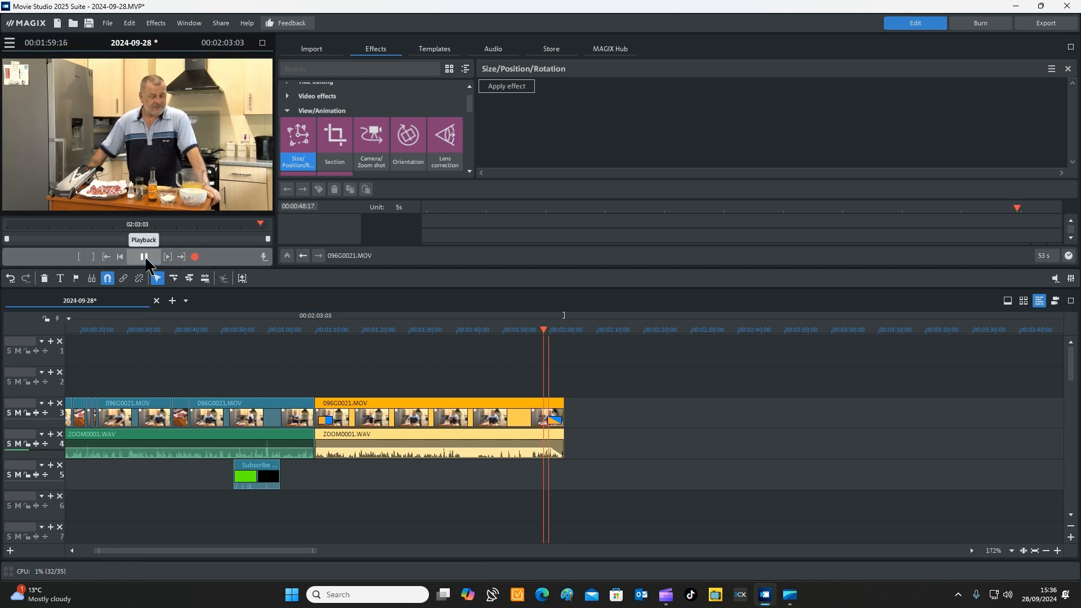